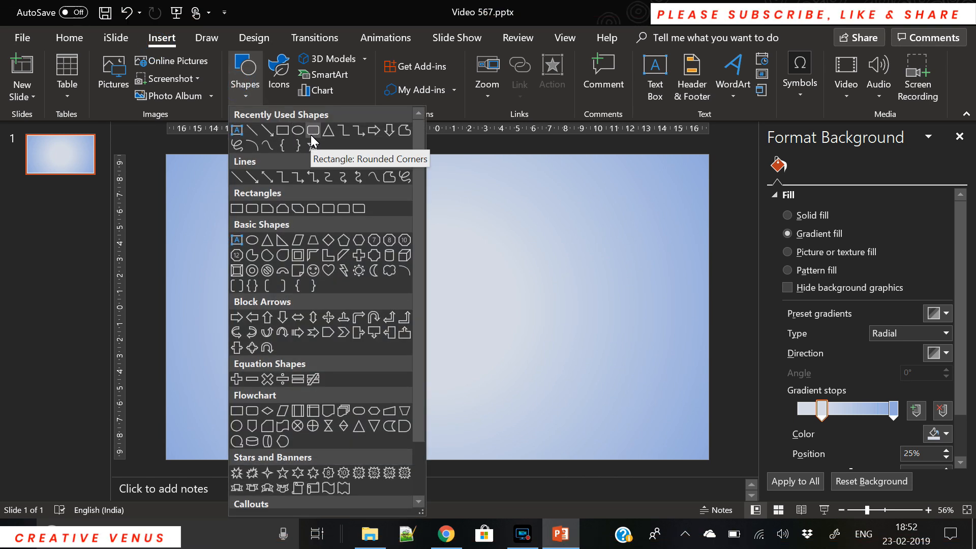
# Choose the Rectangle: Rounded Corners shape from the Shapes gallery
pyautogui.click(311, 134)
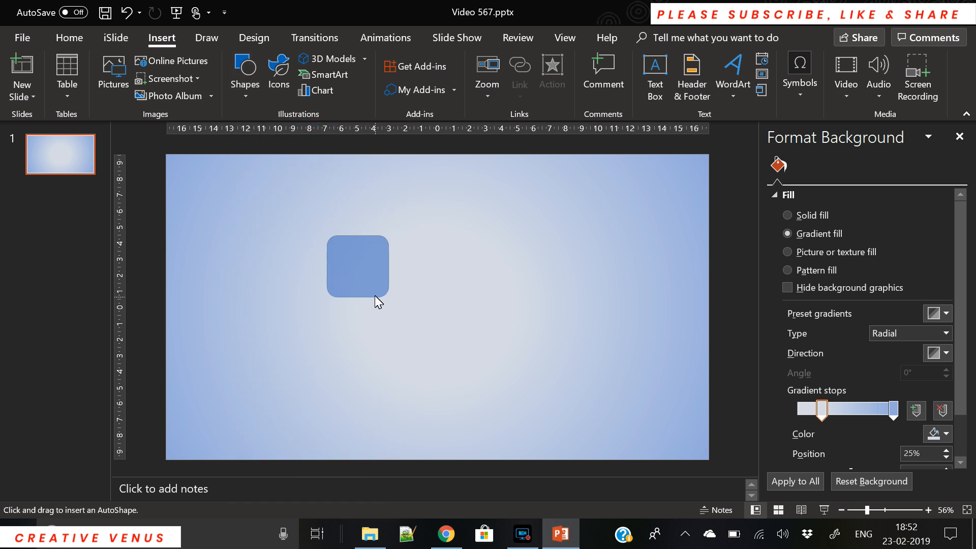
# Draw a rounded square left of the slide centre and fill it solid white
pyautogui.moveTo(367, 280)
pyautogui.mouseDown()
pyautogui.moveTo(387, 295)
pyautogui.moveTo(391, 270)
pyautogui.mouseUp()
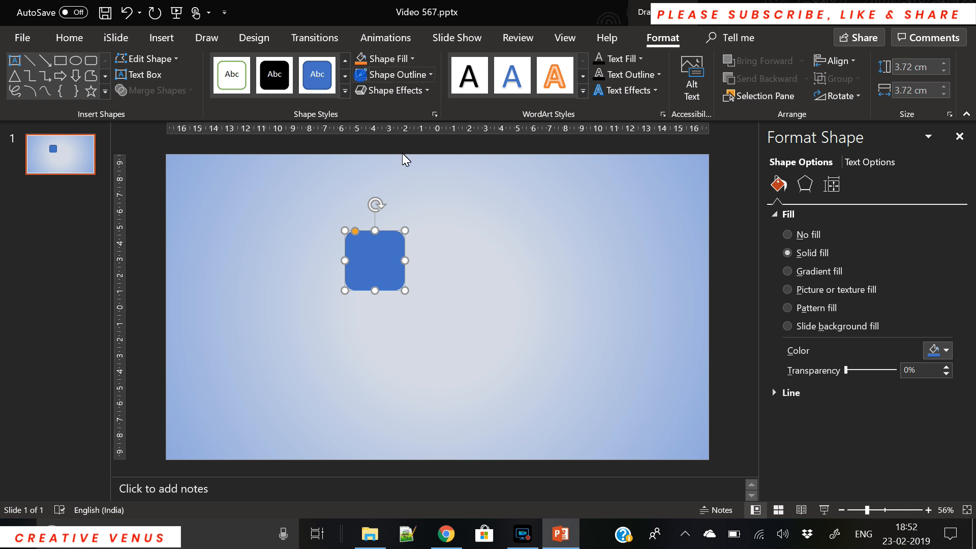
pyautogui.click(945, 350)
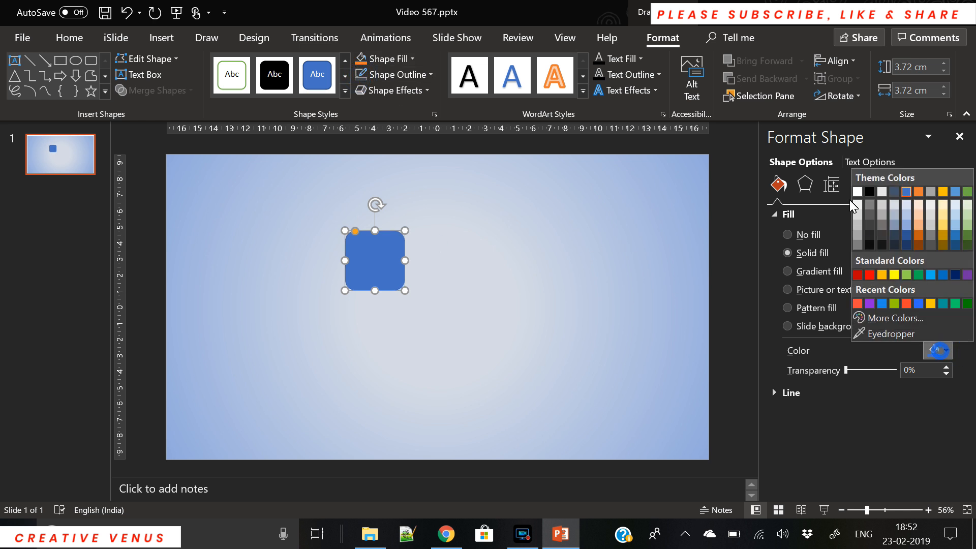
pyautogui.click(856, 191)
pyautogui.click(495, 316)
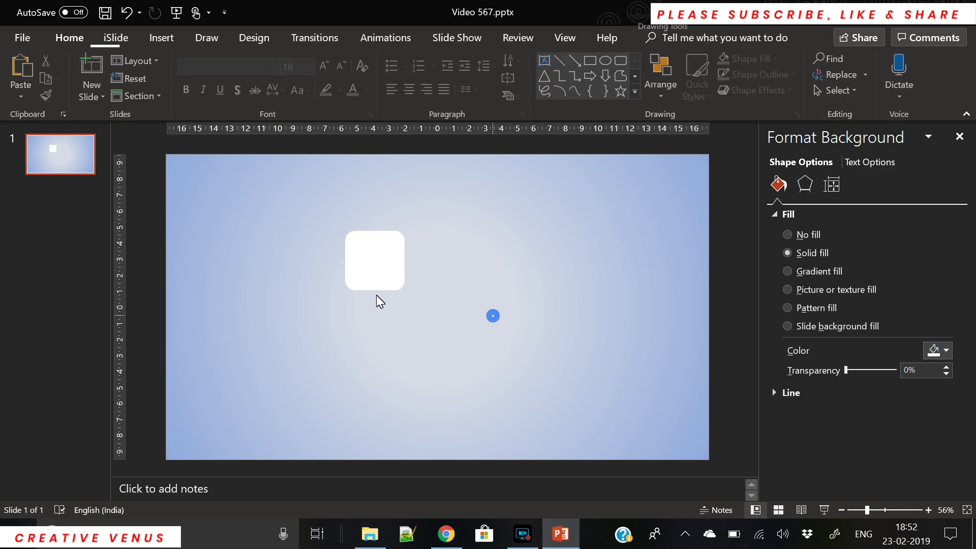
pyautogui.click(377, 261)
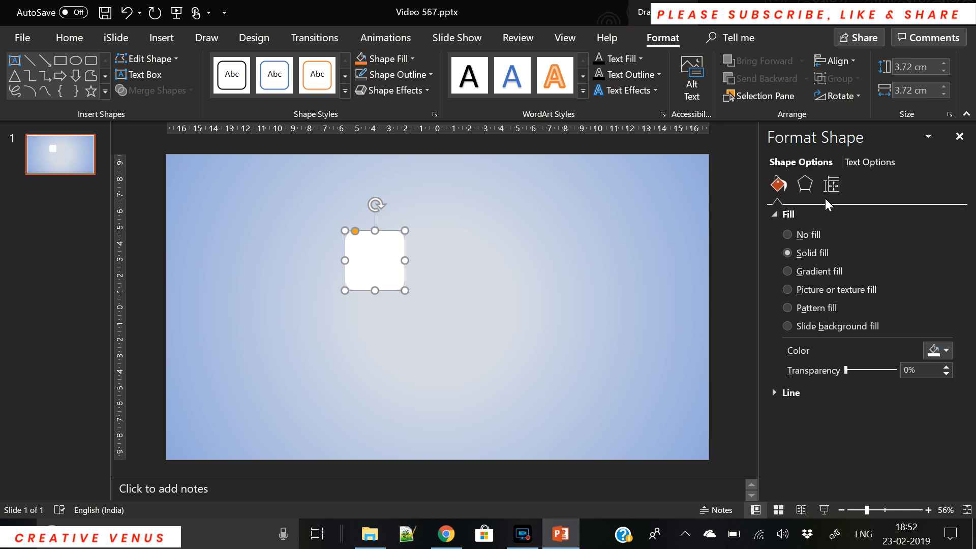
# Apply an outer shadow to the card with 18 pt blur and a blue colour
pyautogui.click(805, 183)
pyautogui.click(945, 232)
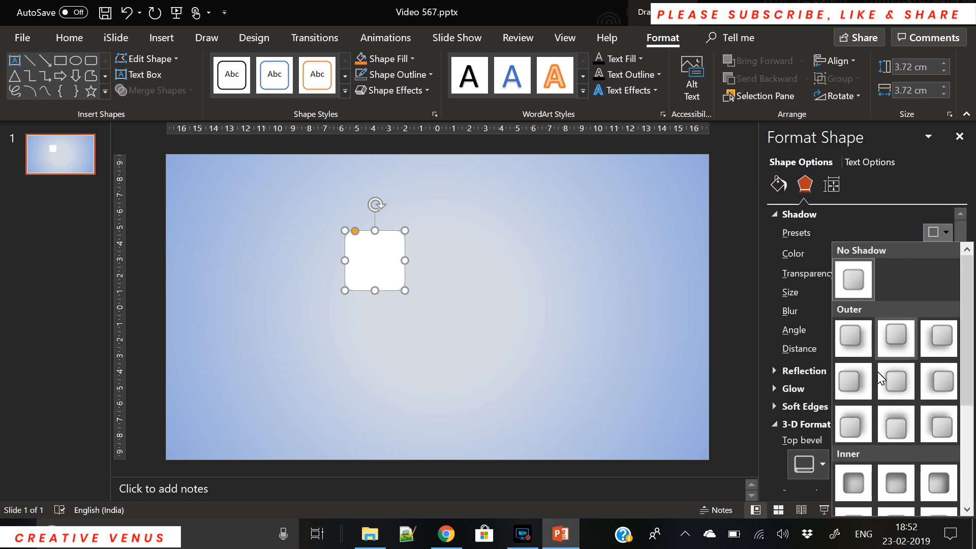
pyautogui.click(896, 381)
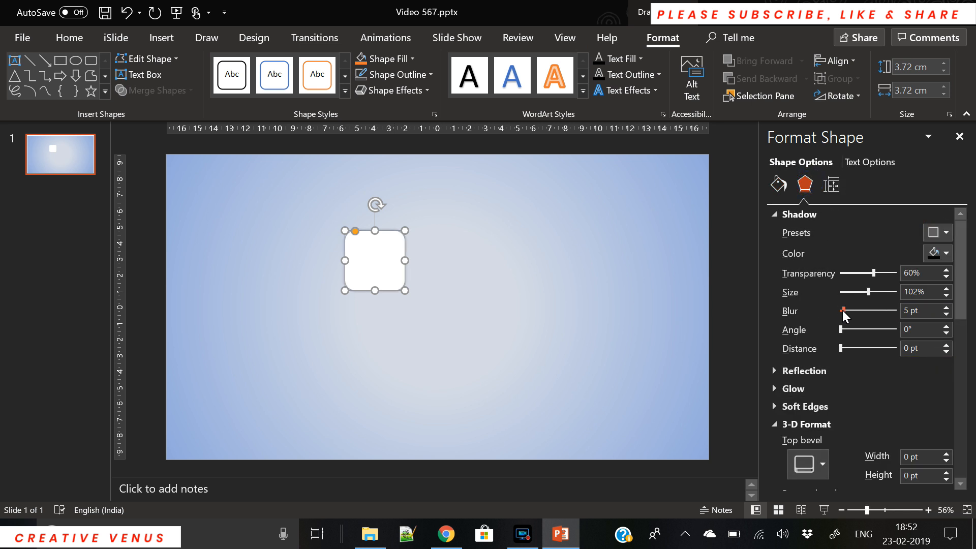
pyautogui.moveTo(843, 310); pyautogui.dragTo(849, 310)
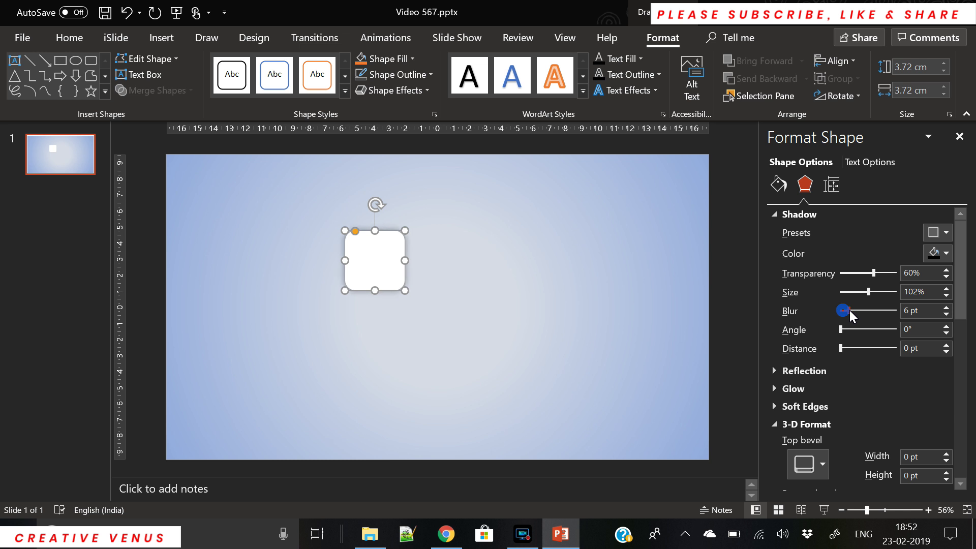
pyautogui.click(945, 253)
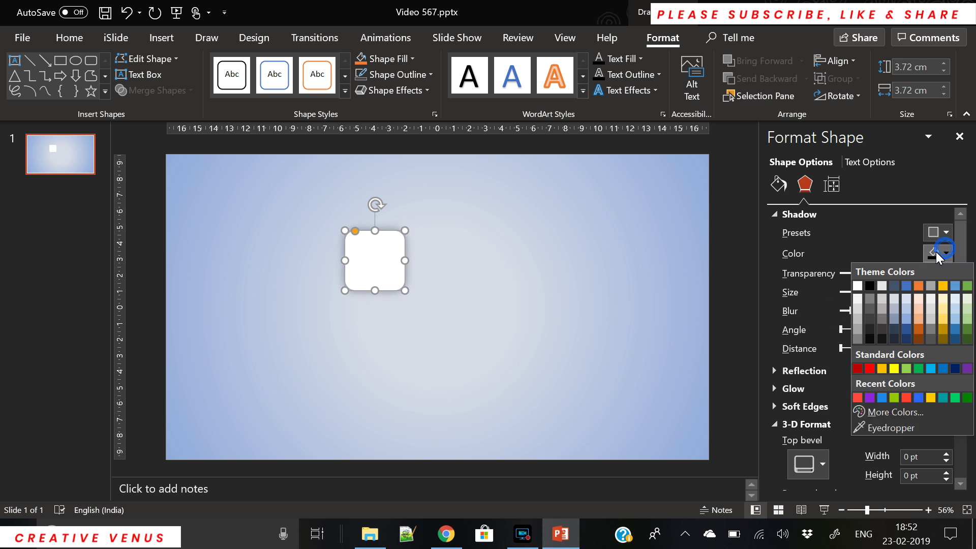
pyautogui.click(933, 373)
# Review the shadowed card and Ctrl-drag a duplicate to its right
pyautogui.click(534, 373)
pyautogui.click(374, 268)
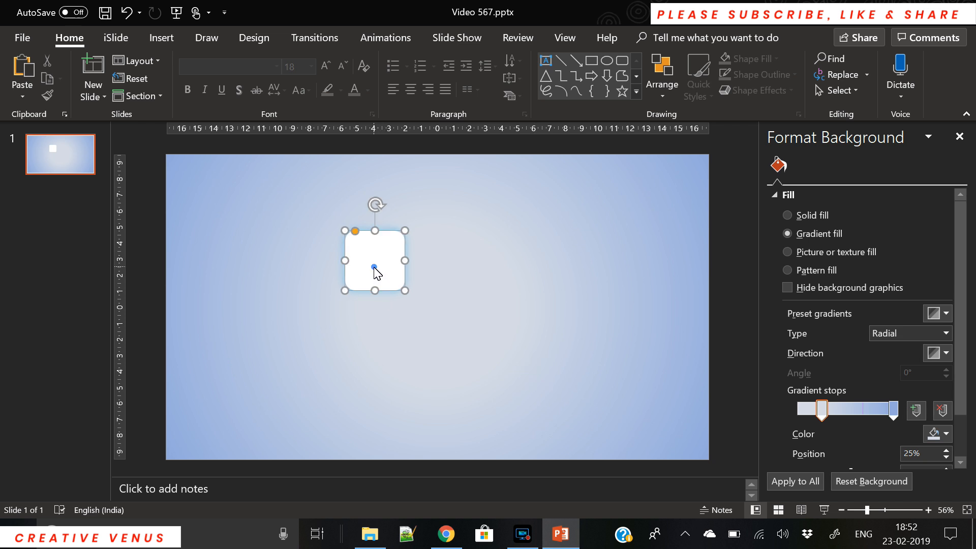
pyautogui.click(537, 319)
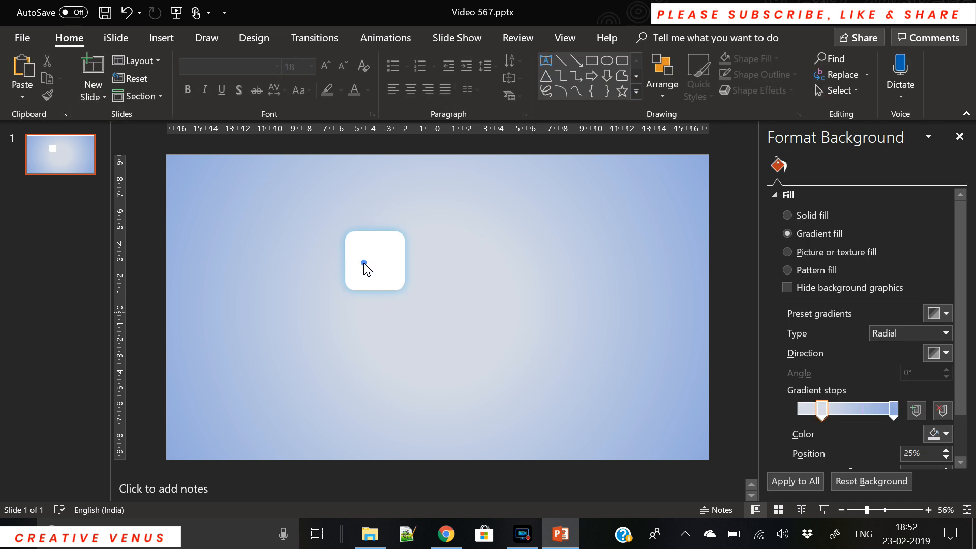
pyautogui.click(365, 268)
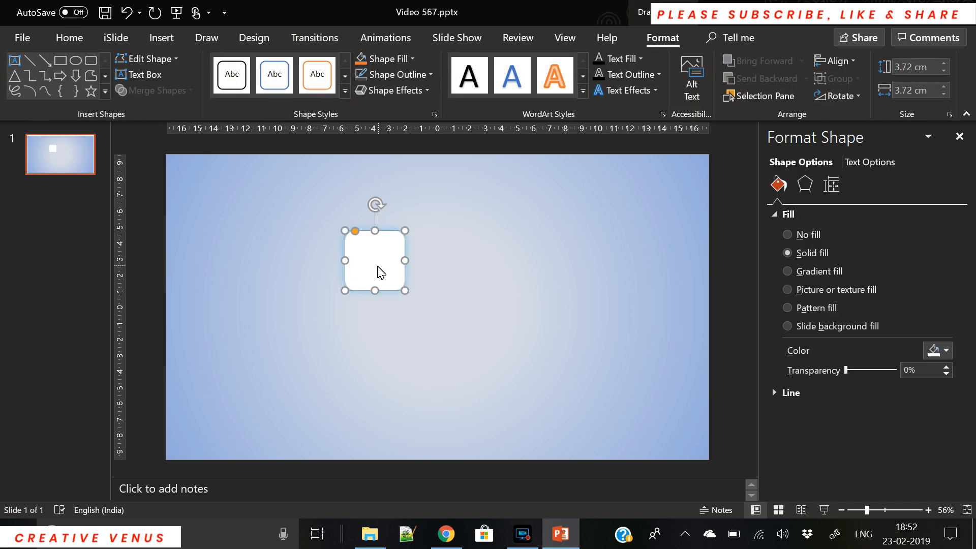
pyautogui.moveTo(381, 272); pyautogui.dragTo(435, 266)
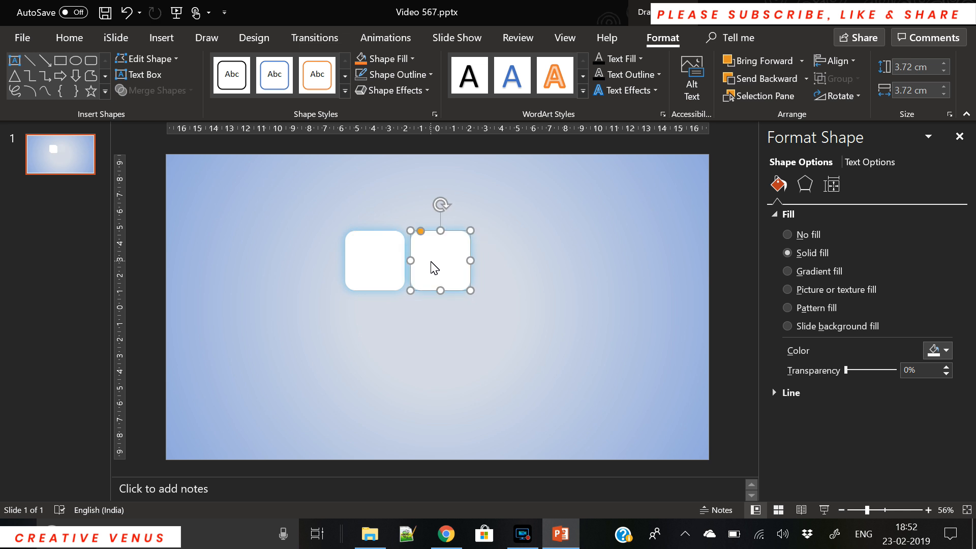
# Ctrl-drag a third card to the right and select all three cards
pyautogui.moveTo(434, 267); pyautogui.dragTo(497, 273)
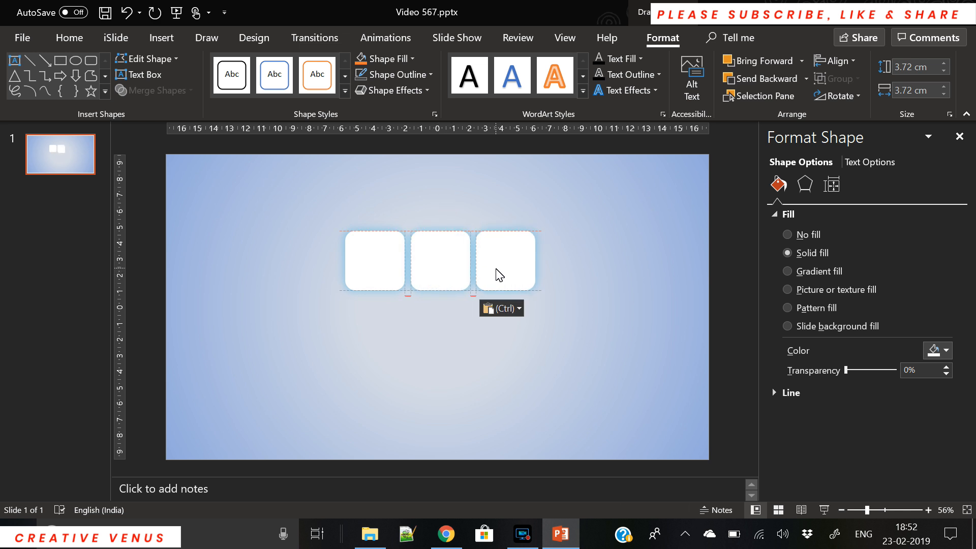
pyautogui.click(250, 331)
pyautogui.moveTo(244, 336); pyautogui.dragTo(610, 185)
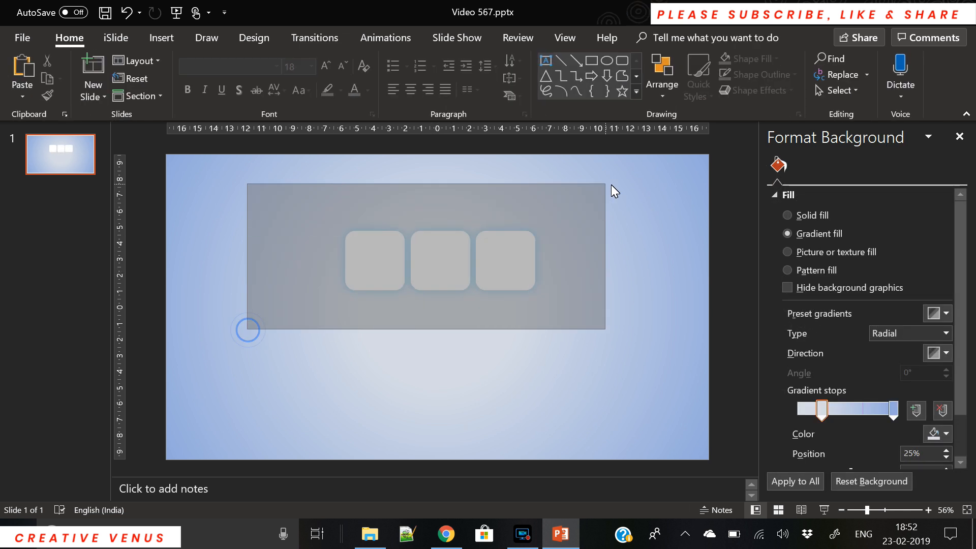
# Change the three cards' shadow to a brighter standard blue via More Colors
pyautogui.click(805, 183)
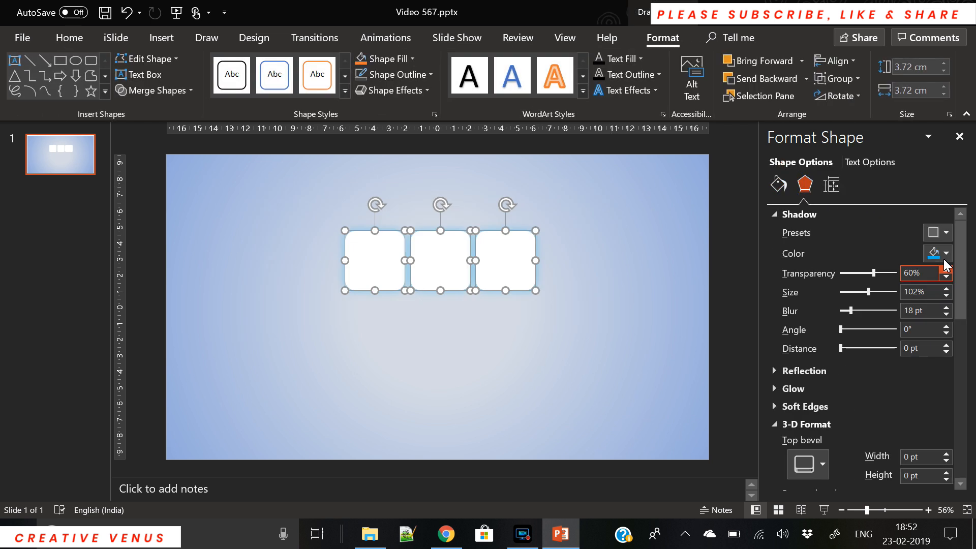
pyautogui.click(944, 259)
pyautogui.click(895, 411)
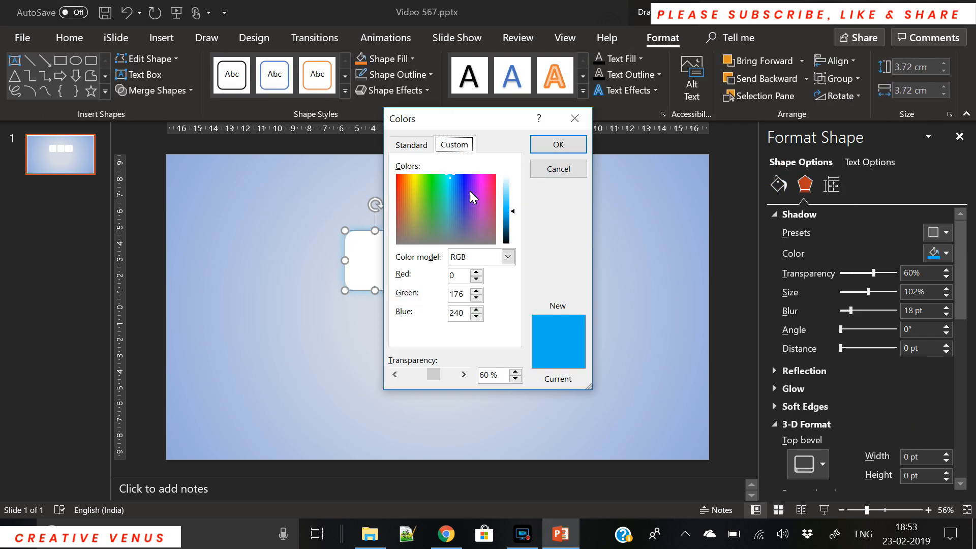
pyautogui.click(412, 144)
pyautogui.click(449, 191)
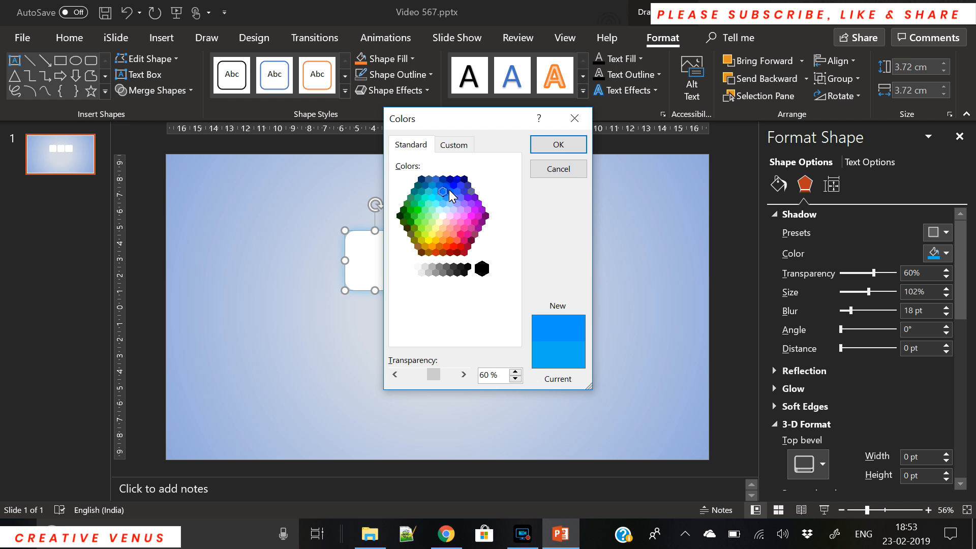
pyautogui.click(559, 144)
pyautogui.click(564, 328)
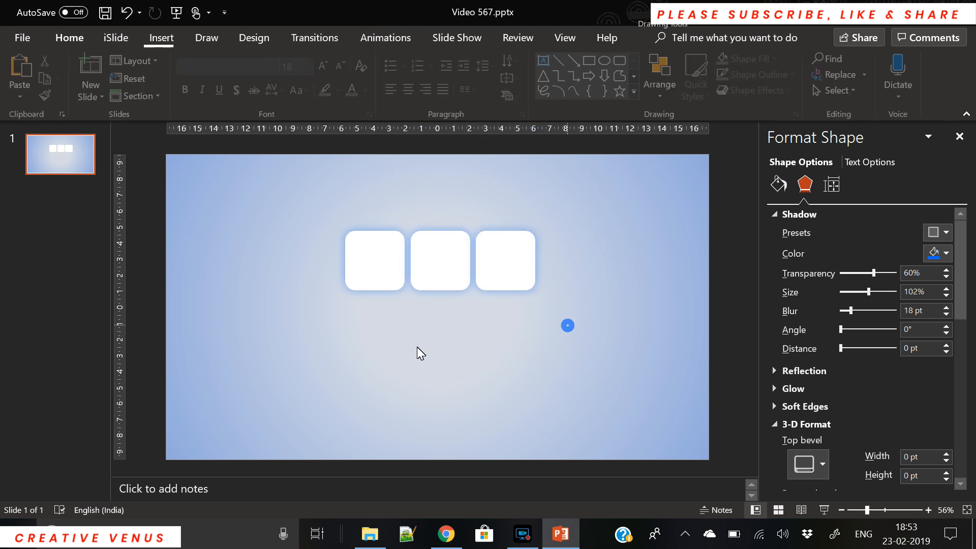
pyautogui.moveTo(301, 324); pyautogui.dragTo(673, 193)
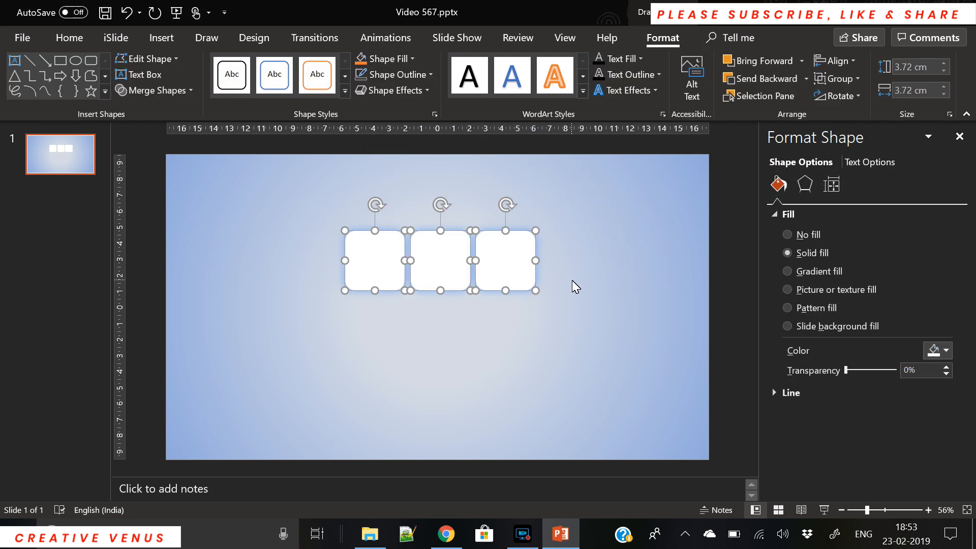
# Copy and paste the row twice, placing the new rows below to form a 3×3 grid
pyautogui.hotkey('ctrl', 'c')
pyautogui.hotkey('ctrl', 'v')
pyautogui.moveTo(515, 269); pyautogui.dragTo(509, 328)
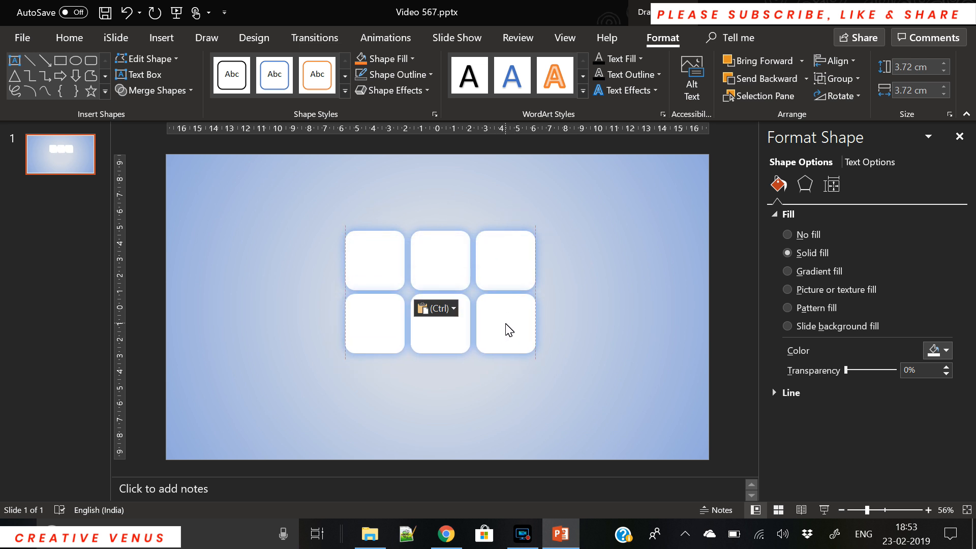
pyautogui.moveTo(509, 329); pyautogui.dragTo(516, 396)
pyautogui.hotkey('ctrl', 'v')
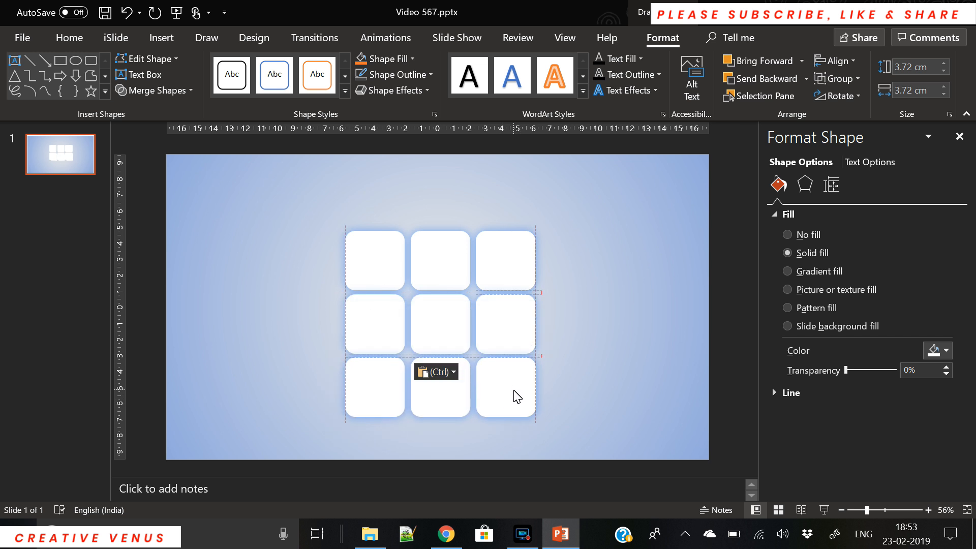
pyautogui.click(585, 375)
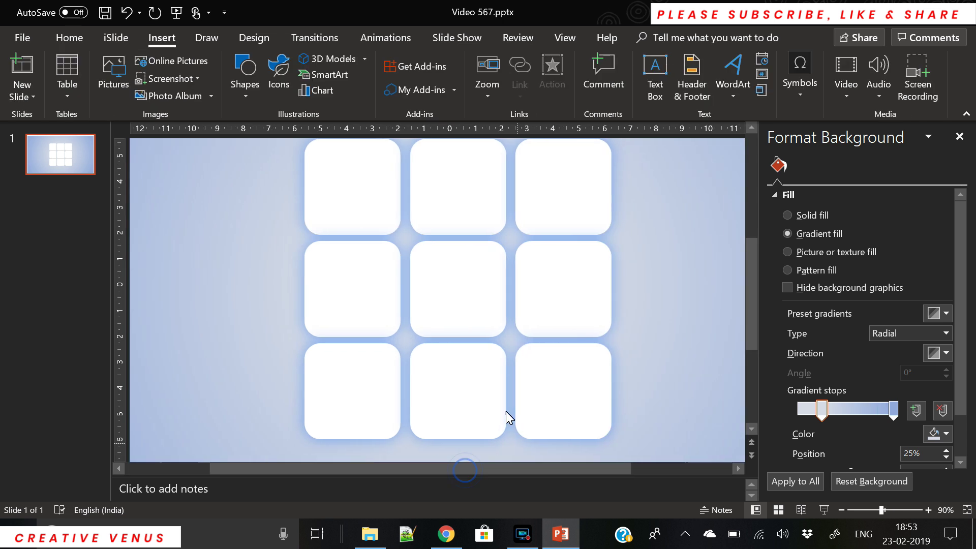
pyautogui.hscroll(-3, 505, 412)
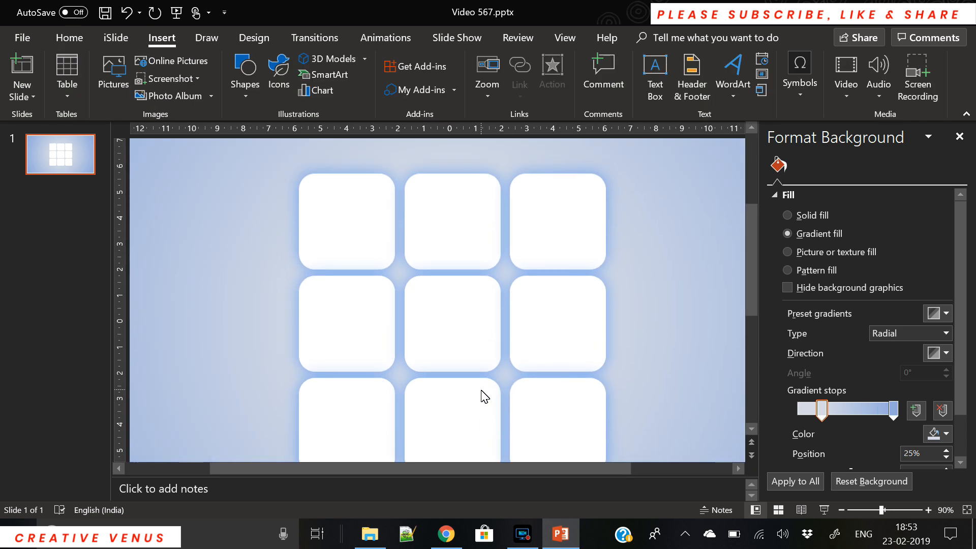
pyautogui.scroll(3, 489, 397)
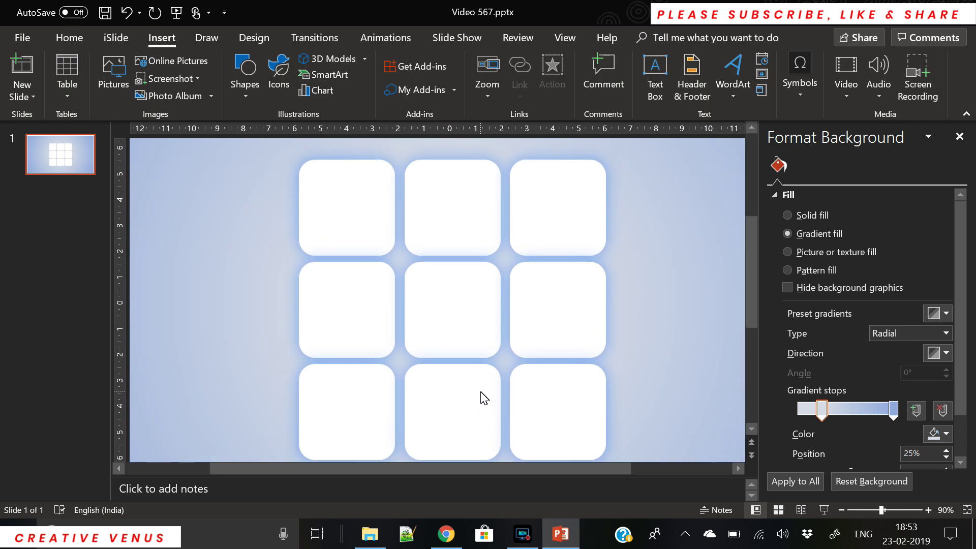
# Draw a small triangle, flip it vertically and seat it on the first card's top edge
pyautogui.click(245, 84)
pyautogui.click(332, 139)
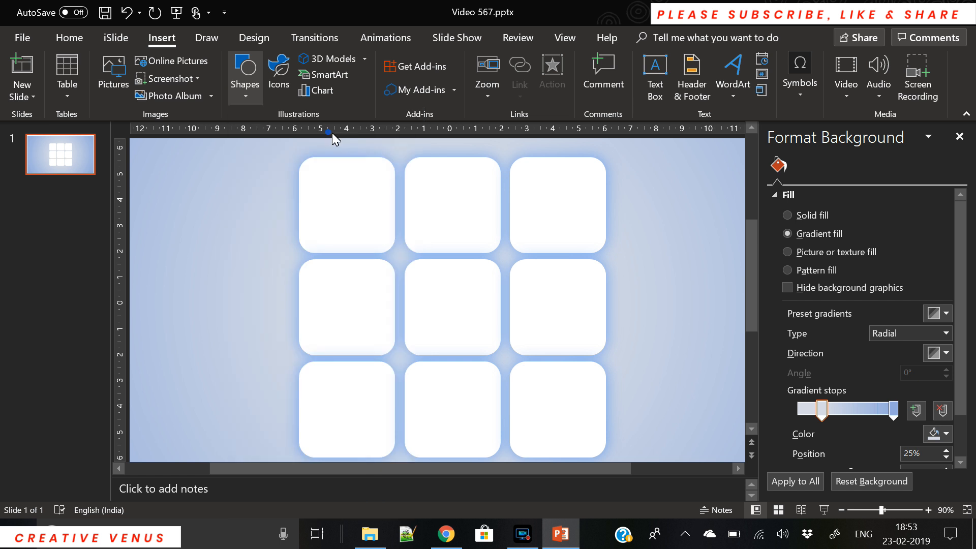
pyautogui.moveTo(328, 177); pyautogui.dragTo(357, 191)
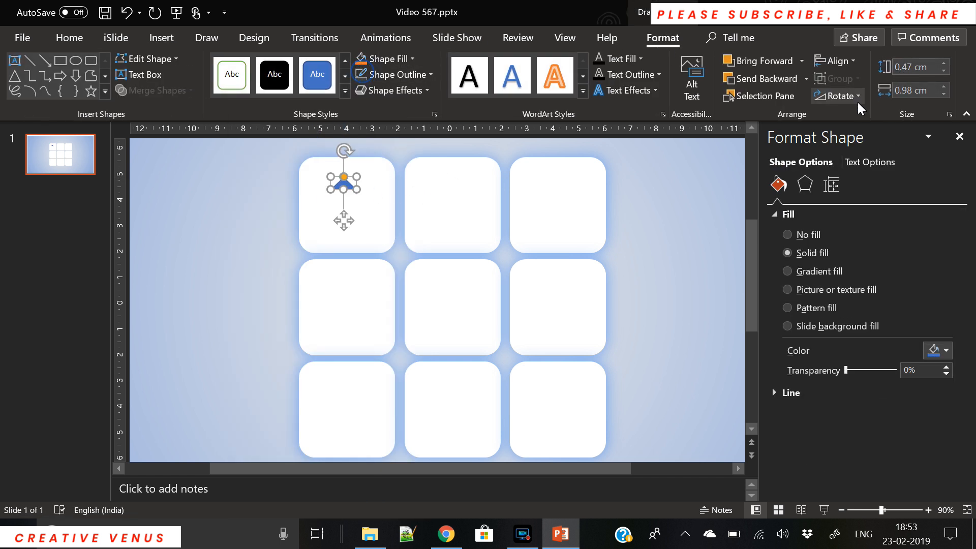
pyautogui.click(857, 101)
pyautogui.click(852, 150)
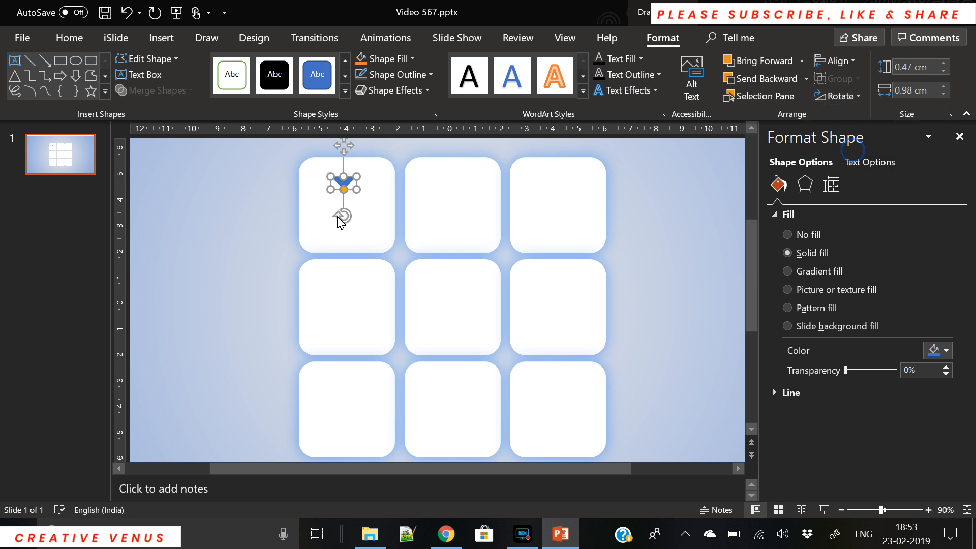
pyautogui.moveTo(346, 148); pyautogui.dragTo(347, 124)
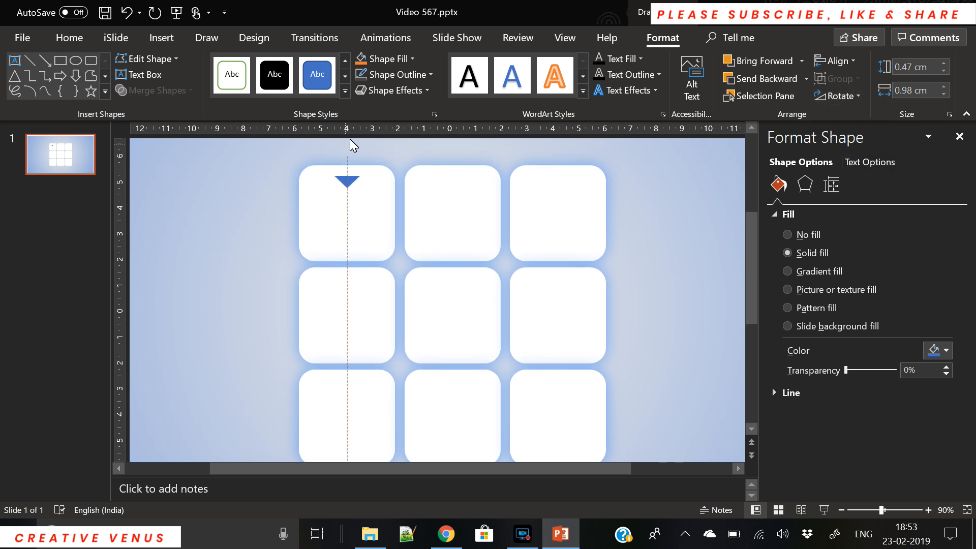
pyautogui.scroll(1, 350, 139)
pyautogui.moveTo(344, 170); pyautogui.dragTo(347, 167)
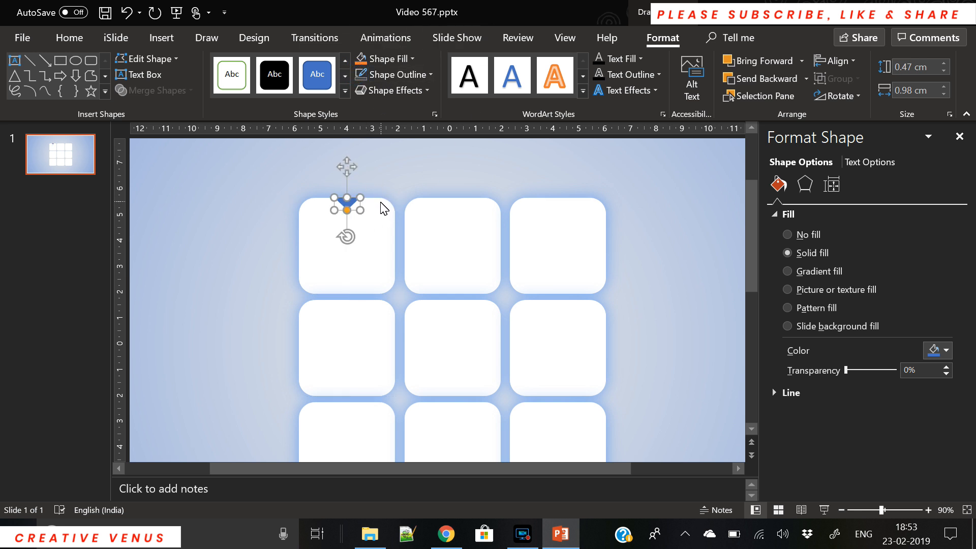
# Paste triangle copies onto the top edges of the second and third top-row cards
pyautogui.hotkey('ctrl', 'c')
pyautogui.hotkey('ctrl', 'v')
pyautogui.moveTo(358, 178); pyautogui.dragTo(567, 172)
pyautogui.hotkey('ctrl', 'v')
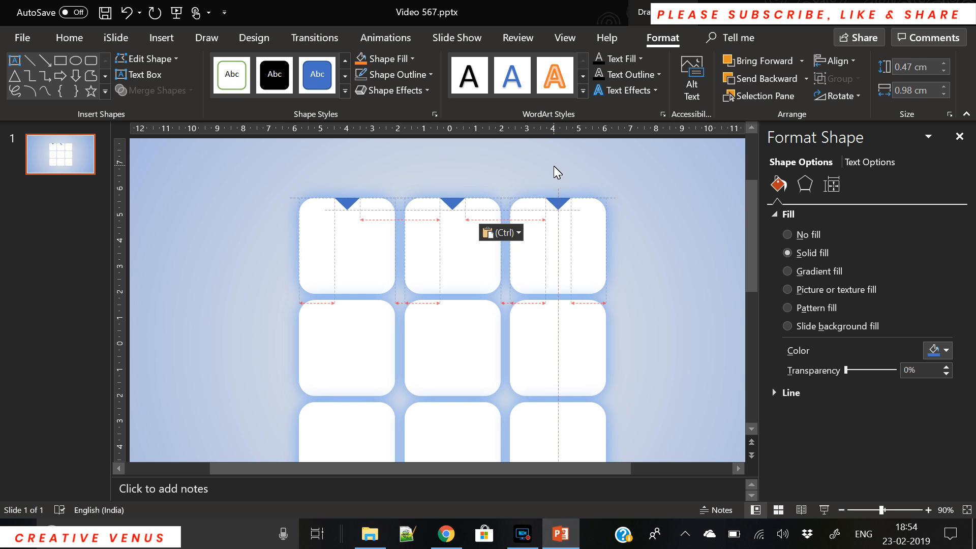
pyautogui.moveTo(554, 171); pyautogui.dragTo(556, 175)
# Make a right-pointing triangle copy and place one on each left-column card's left edge
pyautogui.click(352, 208)
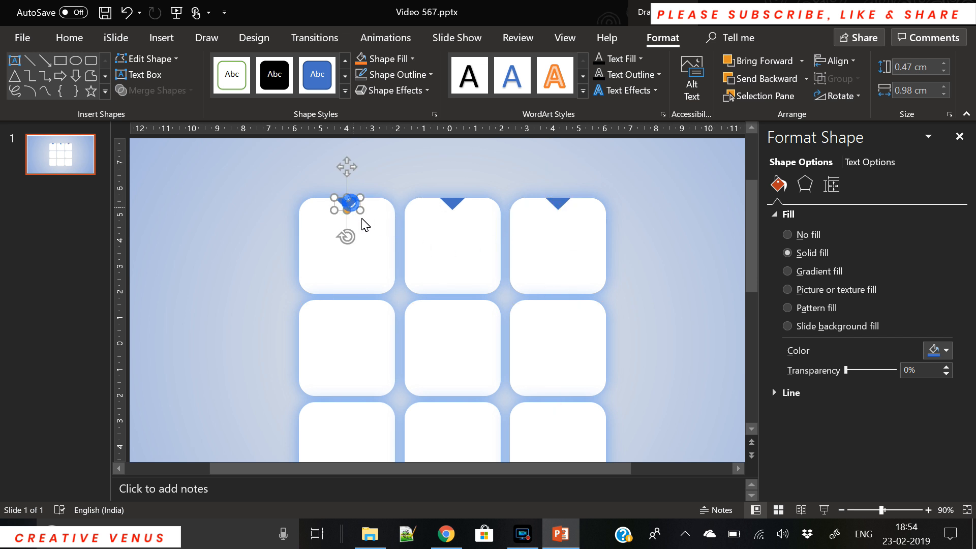
pyautogui.hotkey('ctrl', 'c')
pyautogui.hotkey('ctrl', 'v')
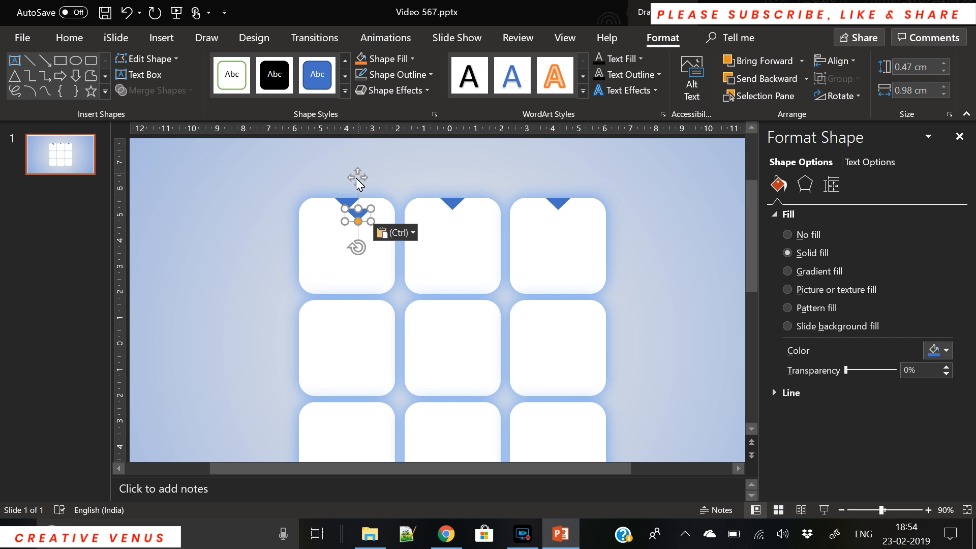
pyautogui.moveTo(356, 177); pyautogui.dragTo(346, 220)
pyautogui.click(857, 95)
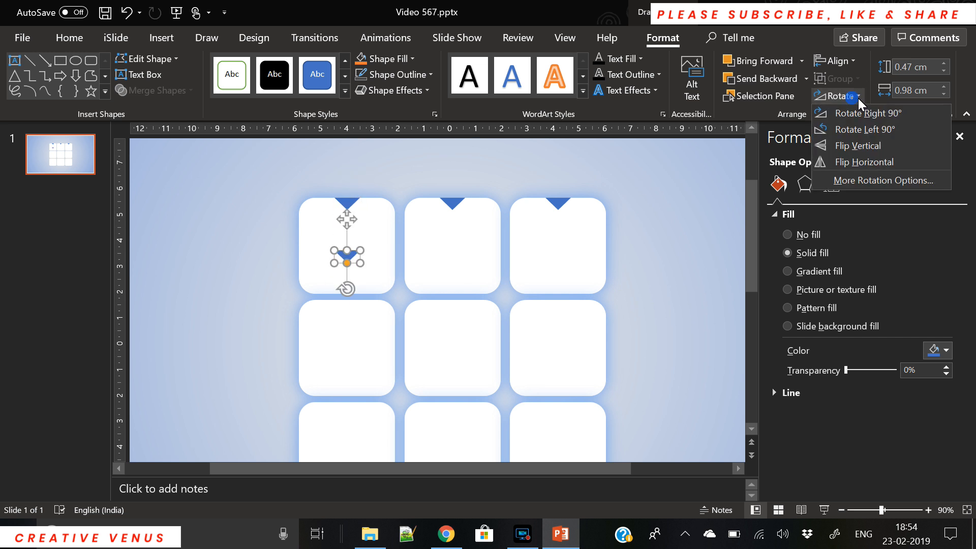
pyautogui.click(866, 112)
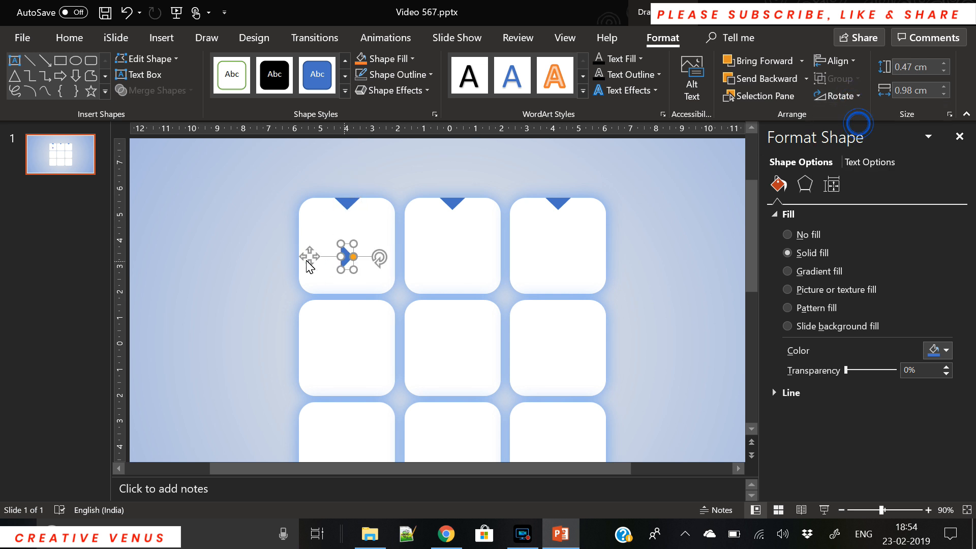
pyautogui.moveTo(347, 256); pyautogui.dragTo(268, 256)
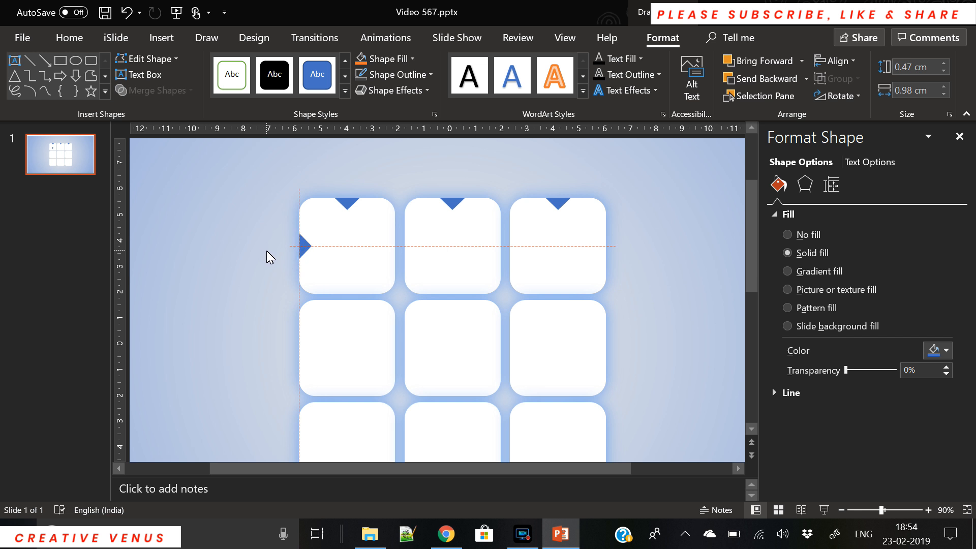
pyautogui.keyDown('ctrl'); pyautogui.moveTo(305, 246); pyautogui.dragTo(305, 348); pyautogui.keyUp('ctrl')
pyautogui.keyDown('ctrl'); pyautogui.moveTo(305, 293); pyautogui.dragTo(305, 395); pyautogui.keyUp('ctrl')
pyautogui.click(362, 206)
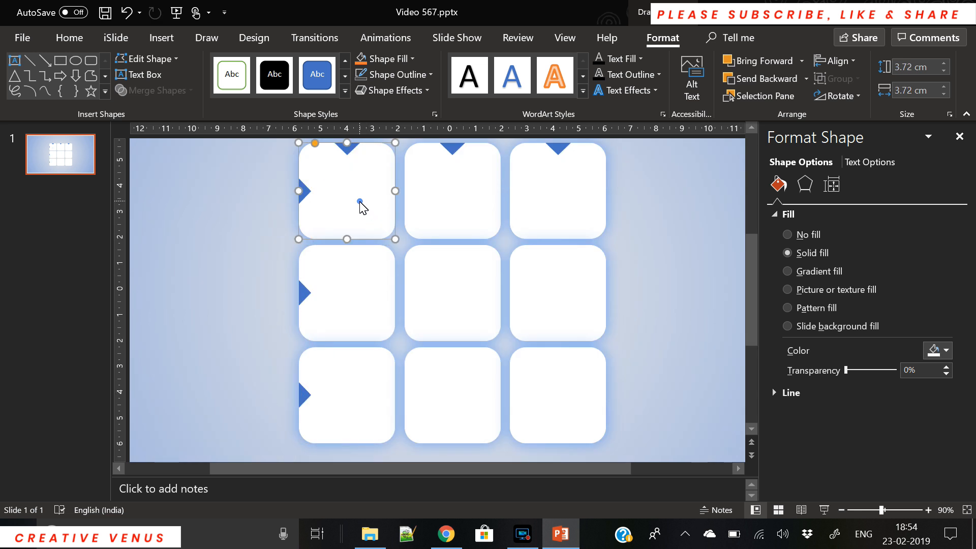
# Subtract the top and left triangles from the top-left card with Merge Shapes
pyautogui.keyDown('shift'); pyautogui.click(348, 150); pyautogui.keyUp('shift')
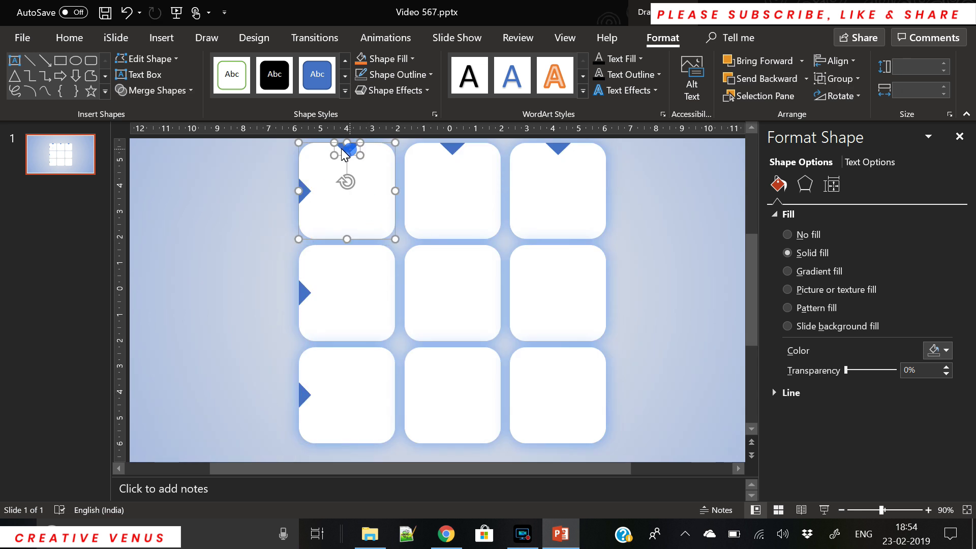
pyautogui.click(170, 91)
pyautogui.click(155, 175)
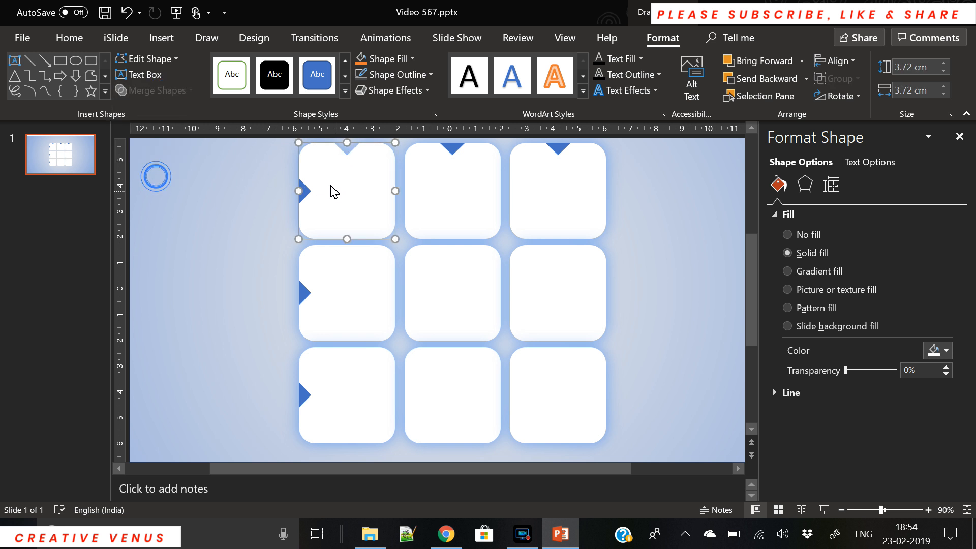
pyautogui.keyDown('shift'); pyautogui.click(307, 191); pyautogui.keyUp('shift')
pyautogui.click(159, 90)
pyautogui.click(145, 174)
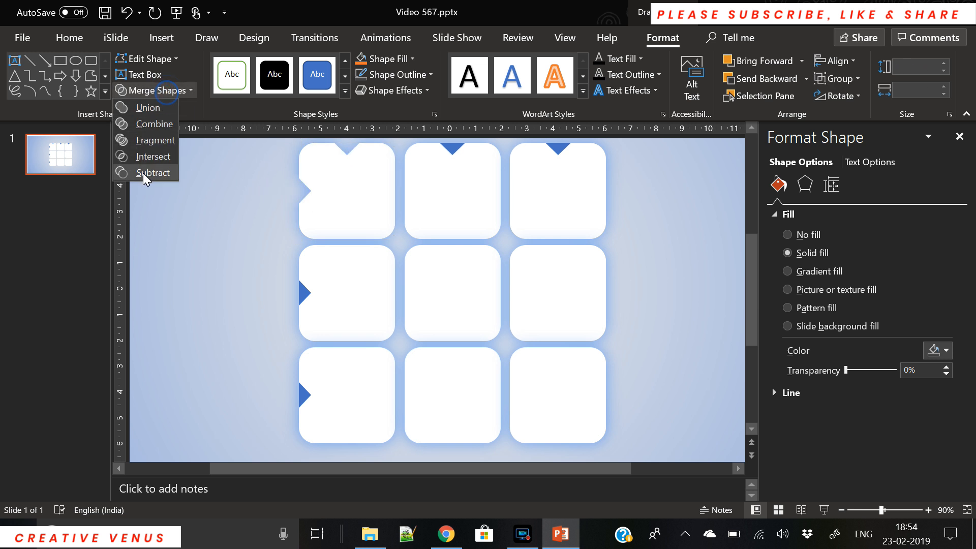
# Subtract the top triangles from the second and third top-row cards
pyautogui.click(458, 199)
pyautogui.keyDown('shift'); pyautogui.click(453, 150); pyautogui.keyUp('shift')
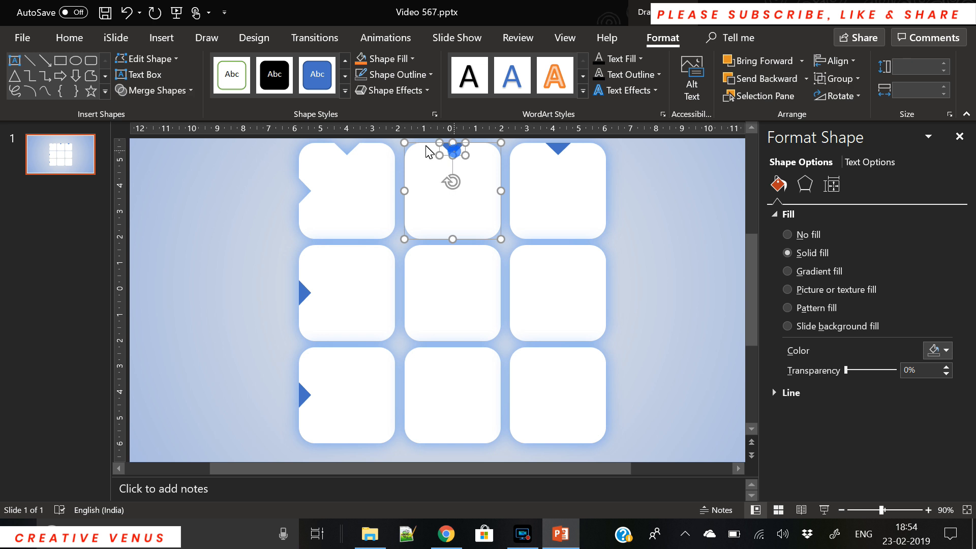
pyautogui.click(160, 90)
pyautogui.click(152, 174)
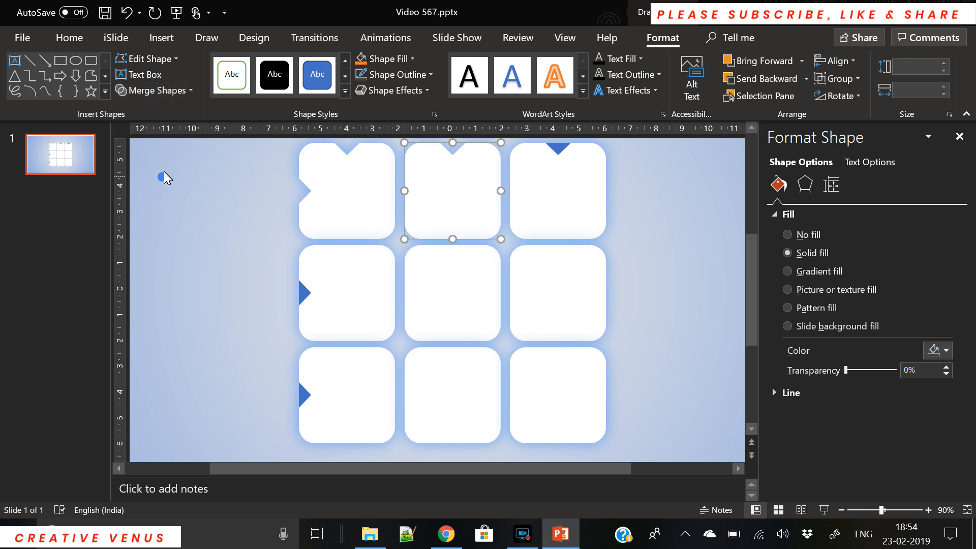
pyautogui.click(558, 199)
pyautogui.keyDown('shift'); pyautogui.click(557, 150); pyautogui.keyUp('shift')
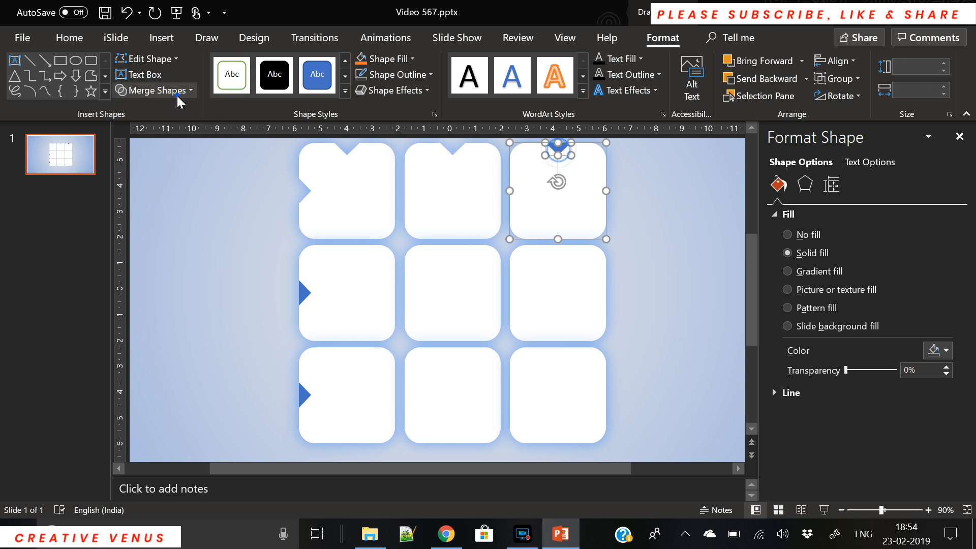
pyautogui.click(161, 91)
pyautogui.click(153, 173)
# Subtract the left triangles from the middle-left and bottom-left cards, then zoom out
pyautogui.click(347, 292)
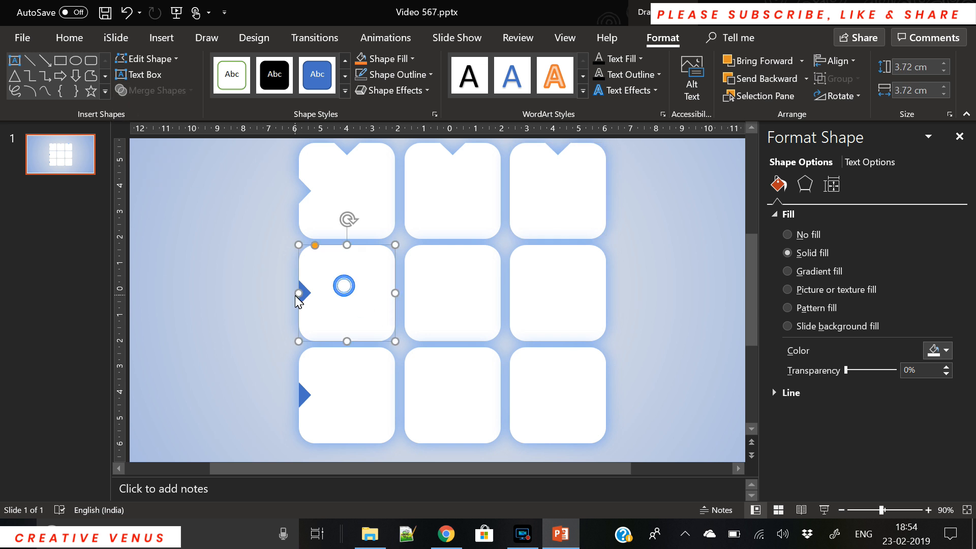
pyautogui.keyDown('shift'); pyautogui.click(304, 291); pyautogui.keyUp('shift')
pyautogui.click(160, 90)
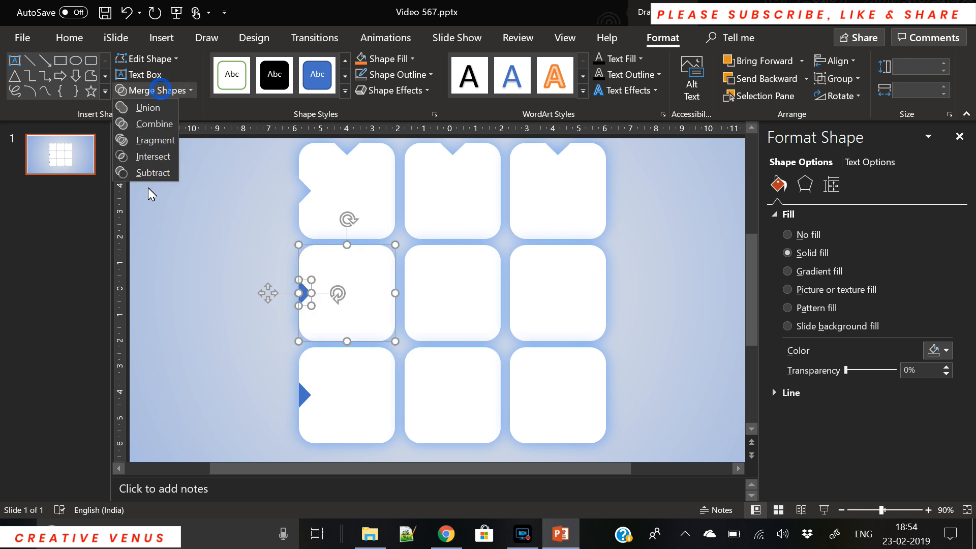
pyautogui.click(153, 173)
pyautogui.click(362, 393)
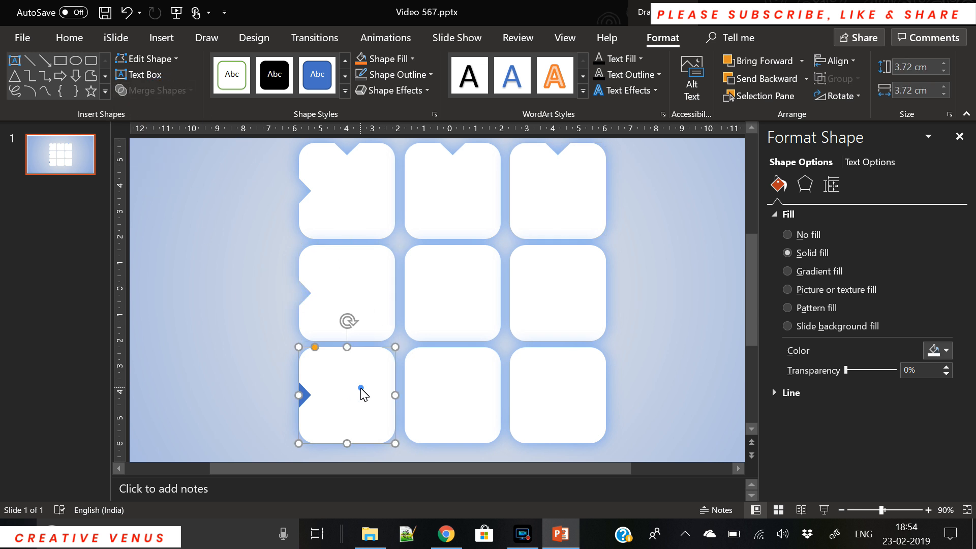
pyautogui.keyDown('shift'); pyautogui.click(304, 393); pyautogui.keyUp('shift')
pyautogui.click(161, 90)
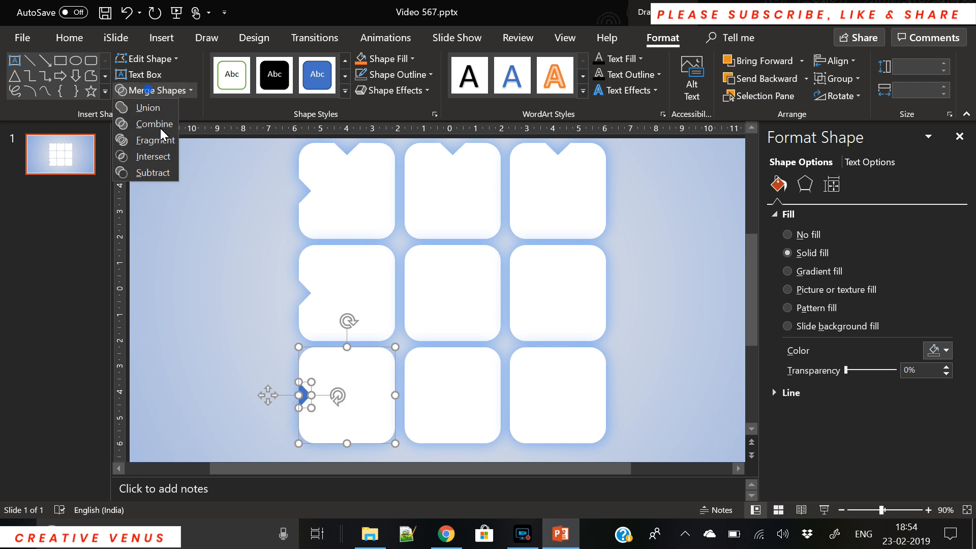
pyautogui.click(153, 178)
pyautogui.click(197, 266)
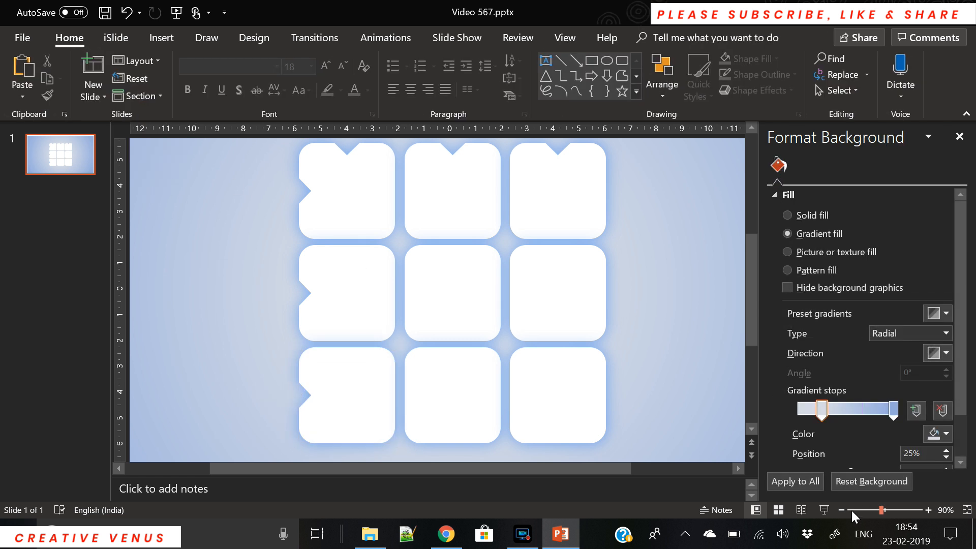
pyautogui.moveTo(882, 509); pyautogui.dragTo(871, 509)
pyautogui.click(683, 337)
# Draw a small blue rounded rectangle positioned above the top-left card
pyautogui.click(161, 38)
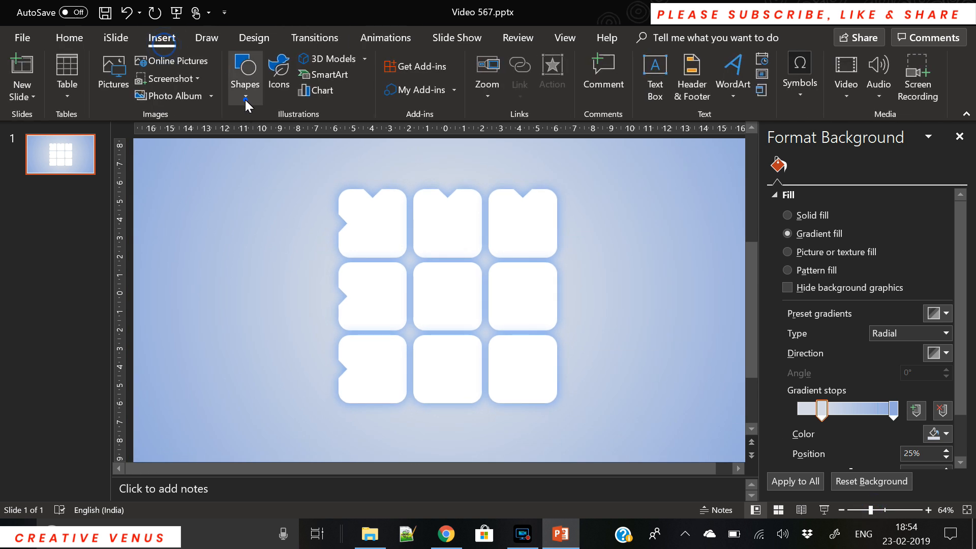
pyautogui.click(245, 96)
pyautogui.click(312, 131)
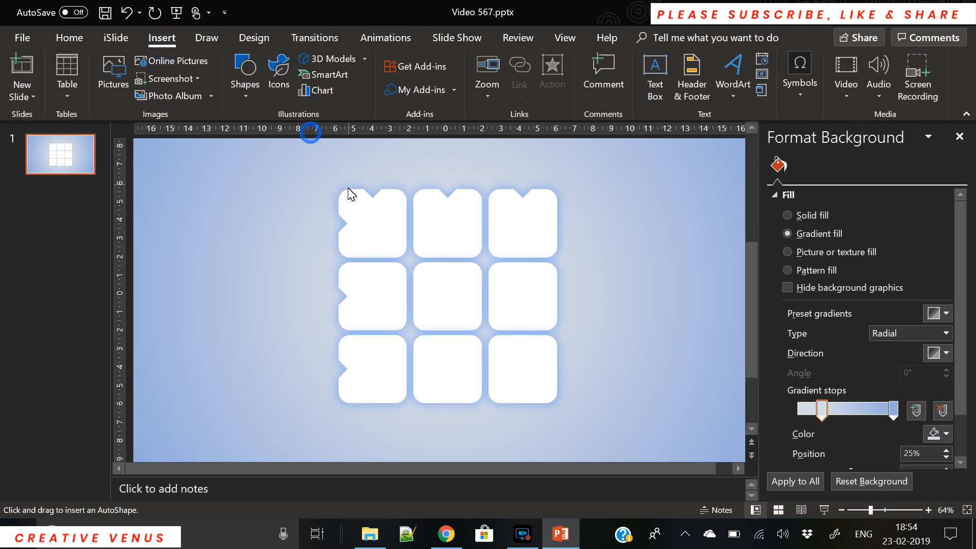
pyautogui.moveTo(349, 168)
pyautogui.mouseDown()
pyautogui.moveTo(368, 204)
pyautogui.moveTo(403, 204)
pyautogui.mouseUp()
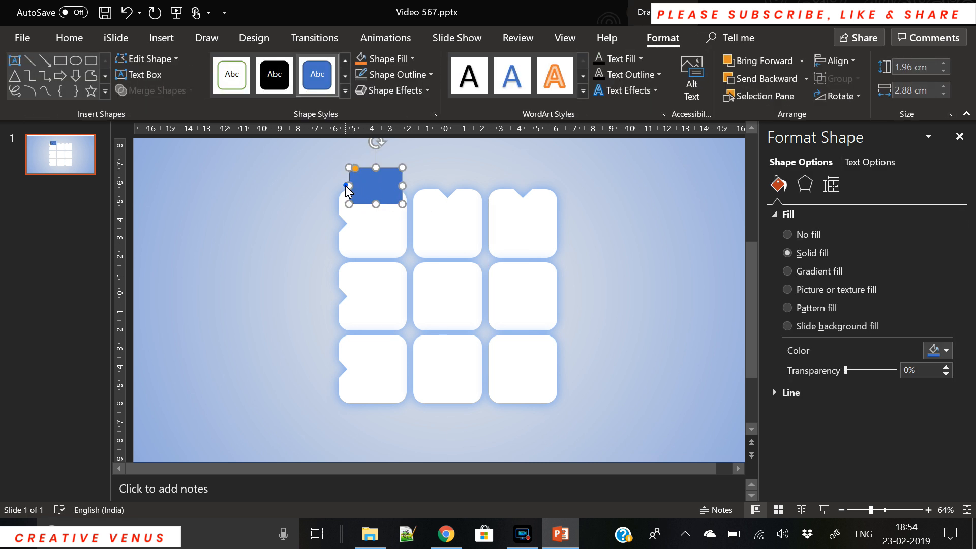
pyautogui.moveTo(351, 187); pyautogui.dragTo(343, 184)
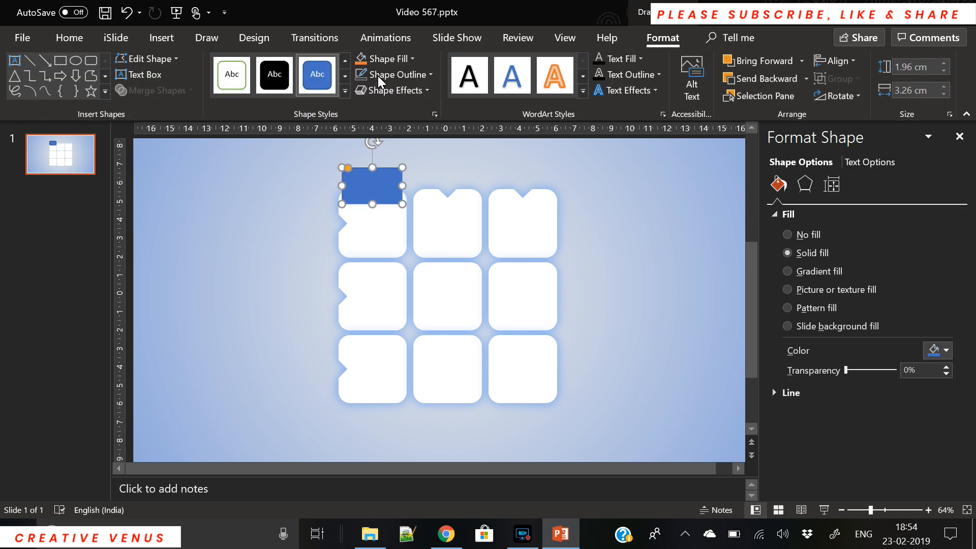
pyautogui.moveTo(349, 169); pyautogui.dragTo(355, 171)
pyautogui.click(251, 208)
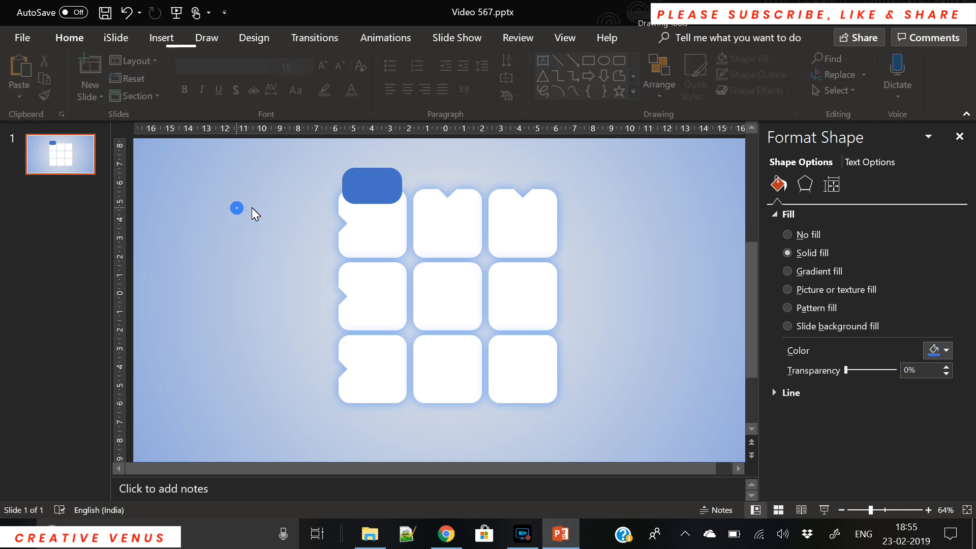
# Send the blue tab to the back so it sits behind the card
pyautogui.click(358, 187)
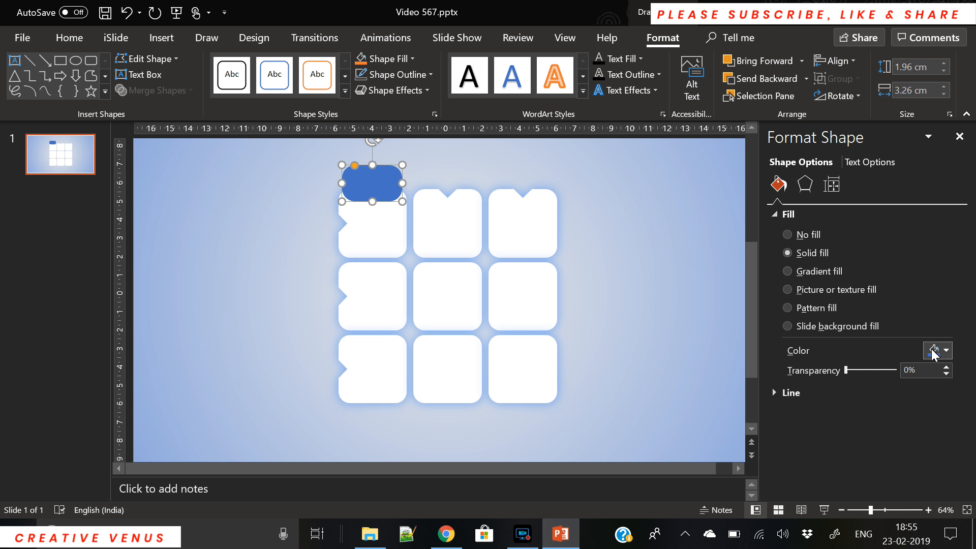
pyautogui.rightClick(359, 178)
pyautogui.click(408, 329)
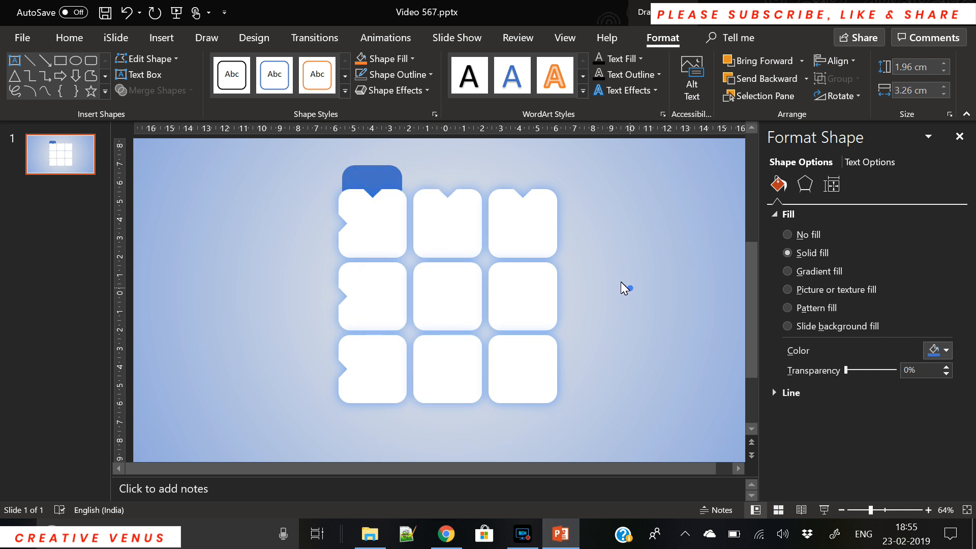
# Nudge the bottom-left blue tab into place and send it behind the white card
pyautogui.moveTo(324, 362); pyautogui.dragTo(329, 362)
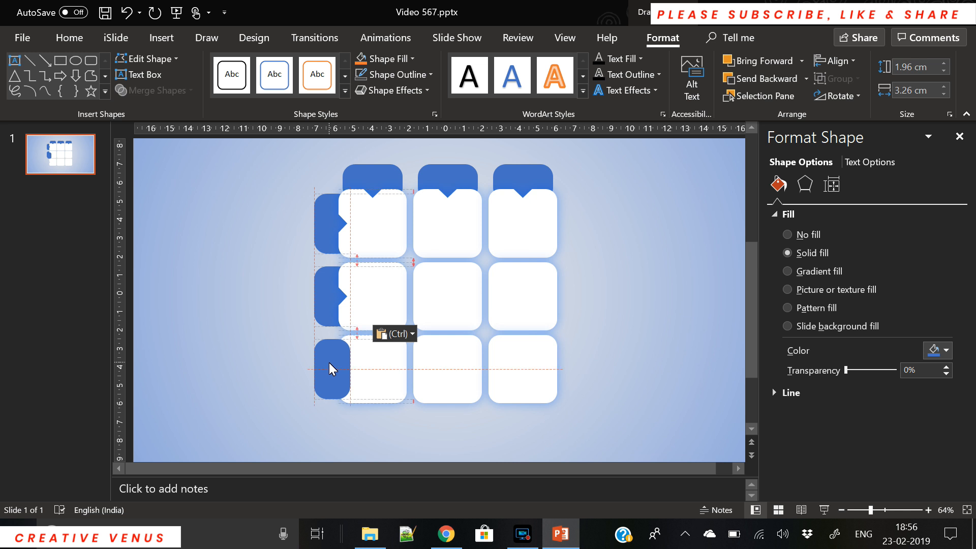
pyautogui.rightClick(329, 369)
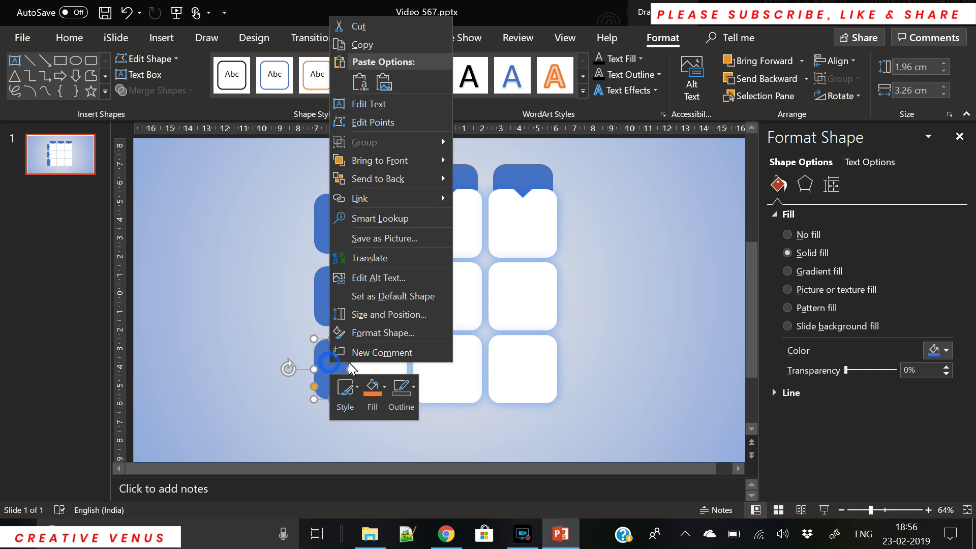
pyautogui.click(391, 184)
pyautogui.click(264, 304)
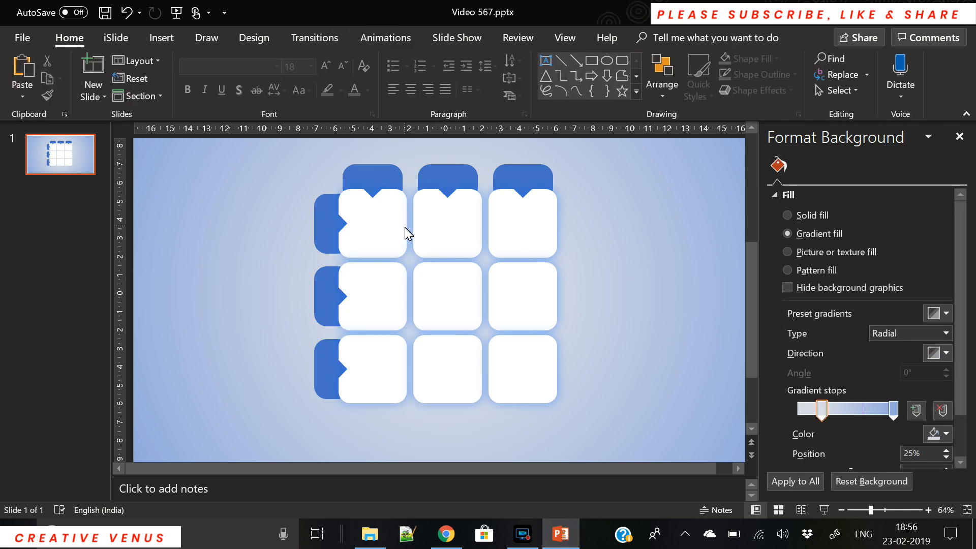
pyautogui.click(375, 179)
# Give the bottom-left tab a linear gradient fill running vertically at 90°
pyautogui.click(321, 369)
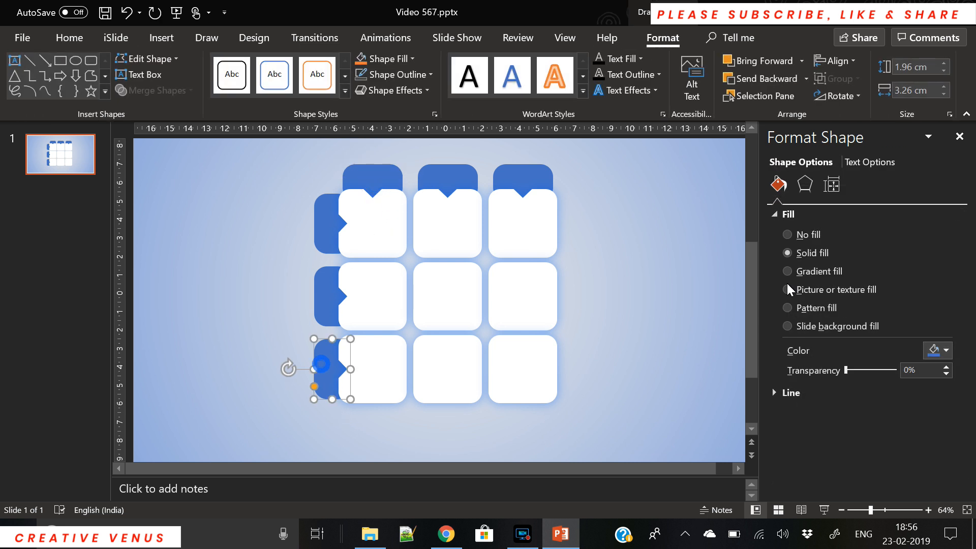
pyautogui.click(812, 273)
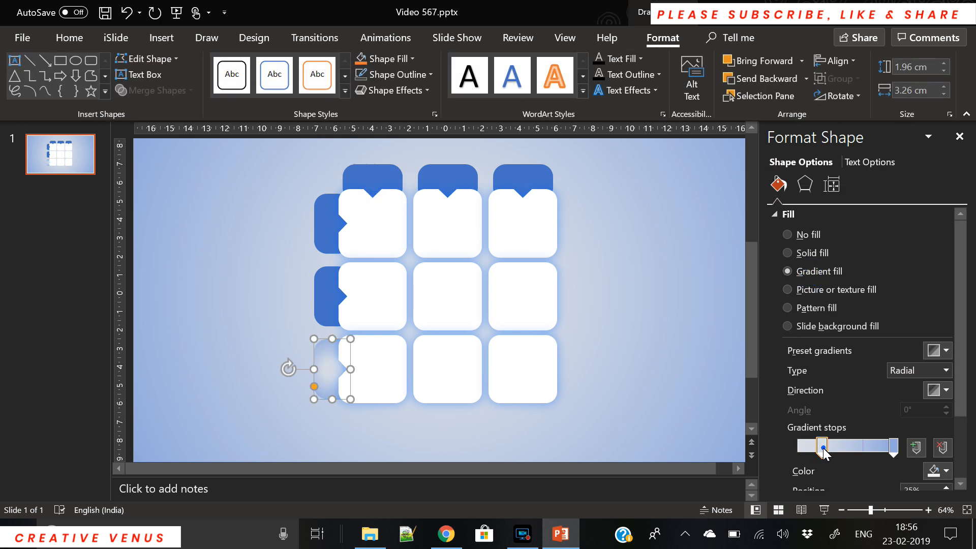
pyautogui.moveTo(823, 448); pyautogui.dragTo(798, 448)
pyautogui.click(944, 370)
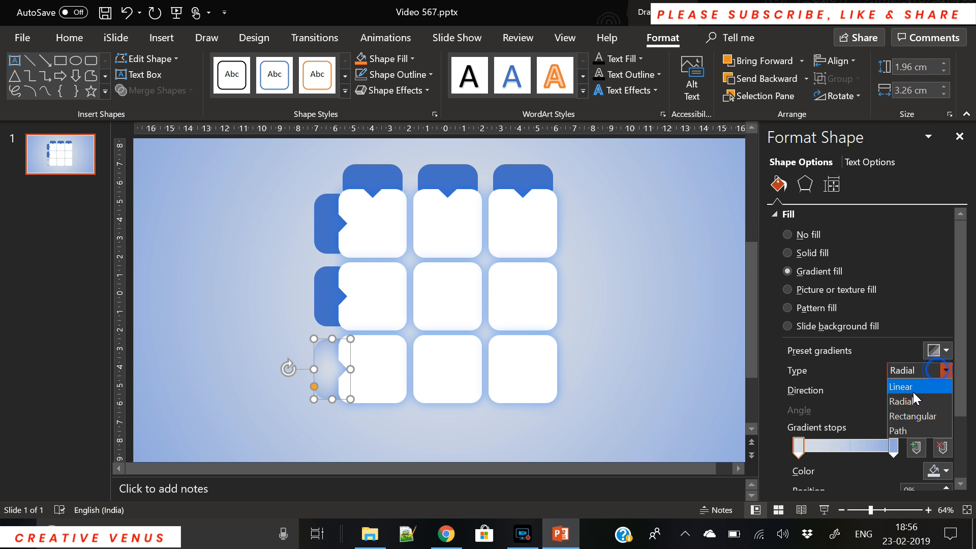
pyautogui.click(913, 392)
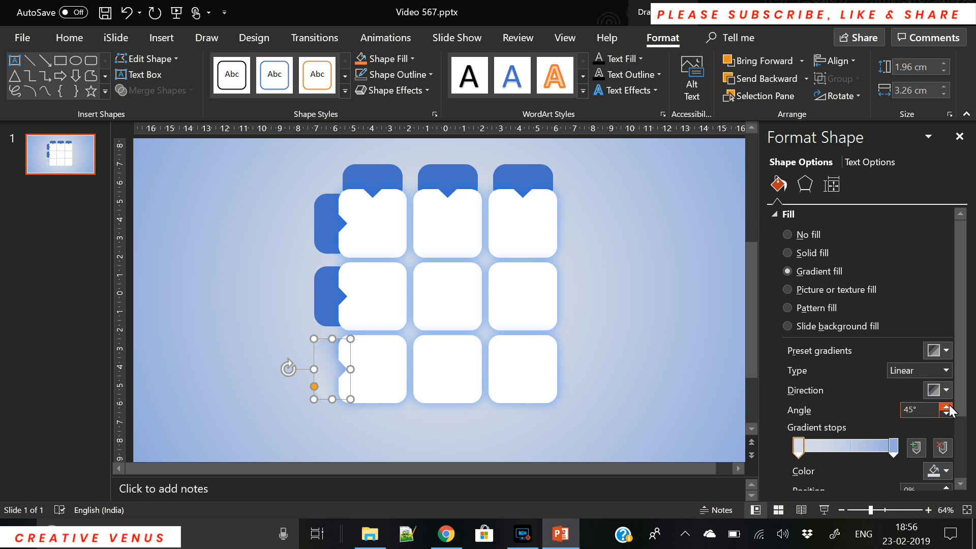
pyautogui.click(946, 390)
pyautogui.click(814, 420)
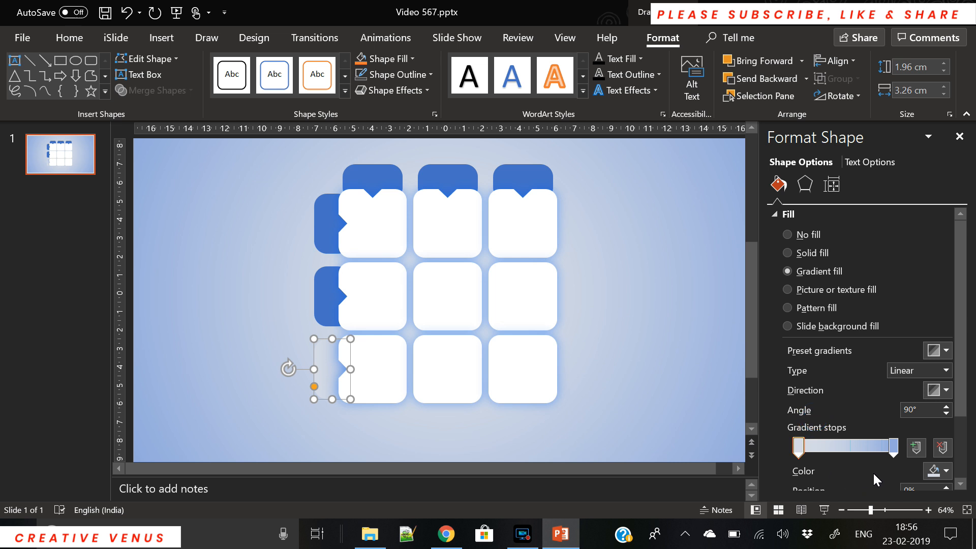
pyautogui.click(703, 402)
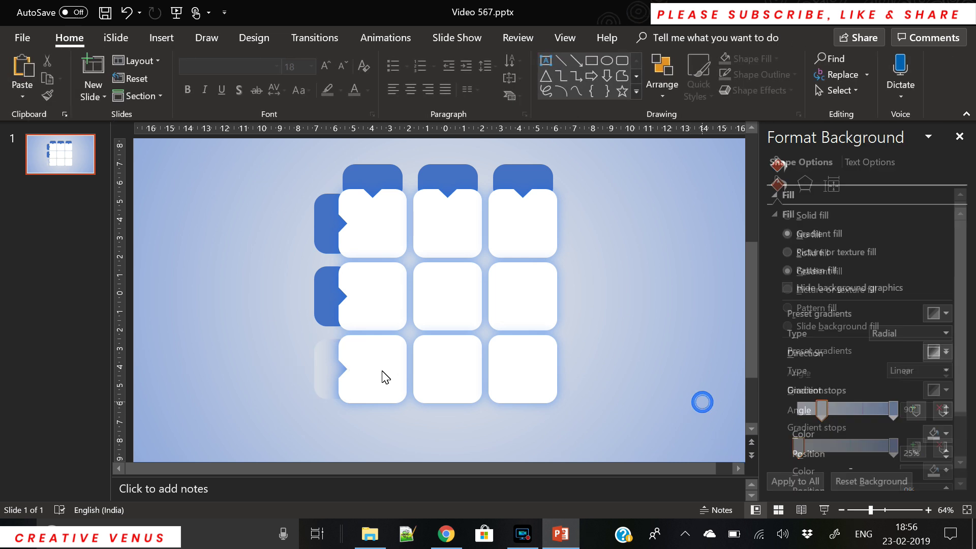
pyautogui.click(327, 365)
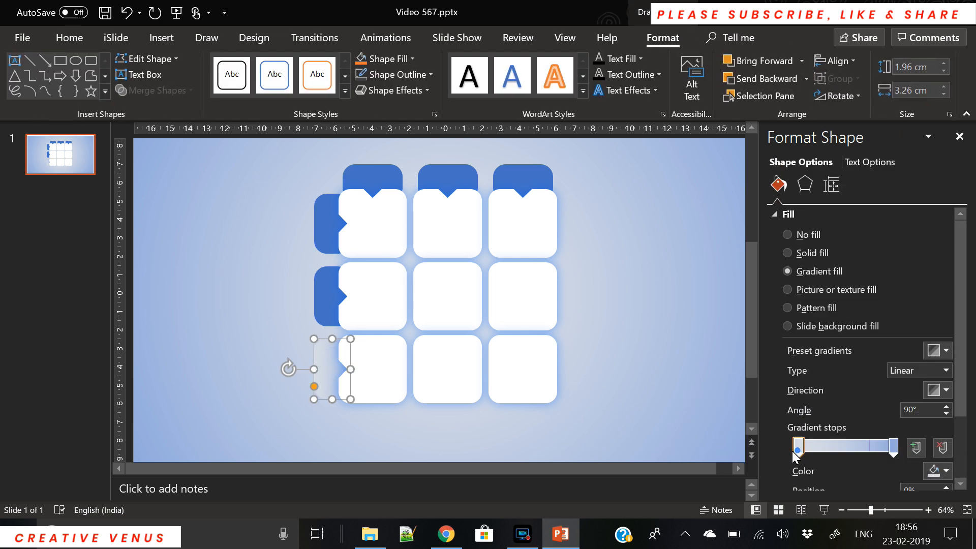
# Set the gradient's start stop to a bright cyan from the standard palette
pyautogui.click(943, 474)
pyautogui.click(896, 457)
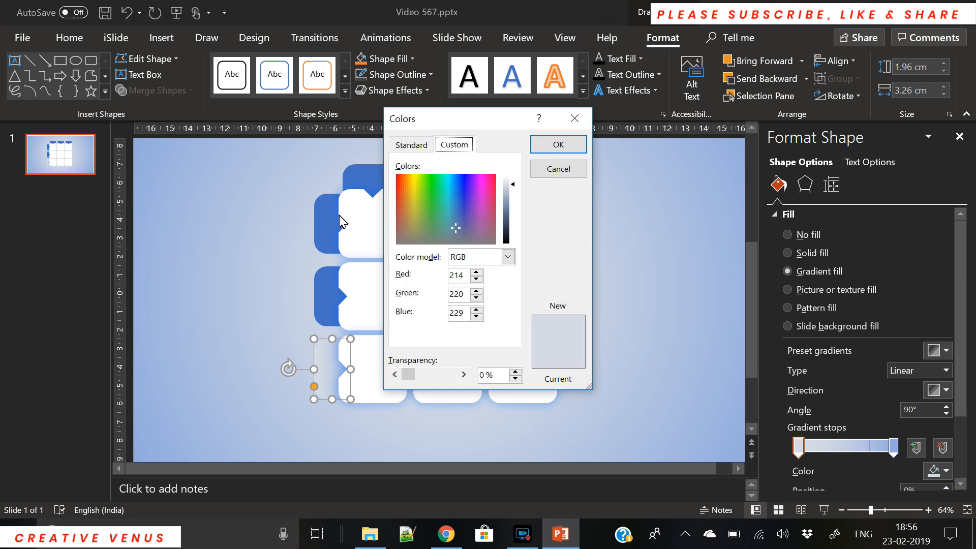
pyautogui.click(413, 145)
pyautogui.click(440, 200)
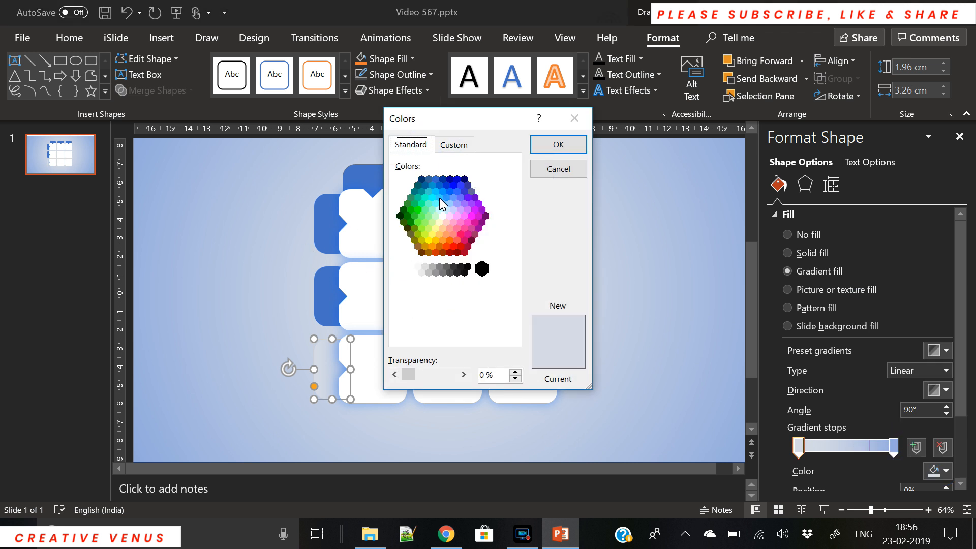
pyautogui.click(558, 144)
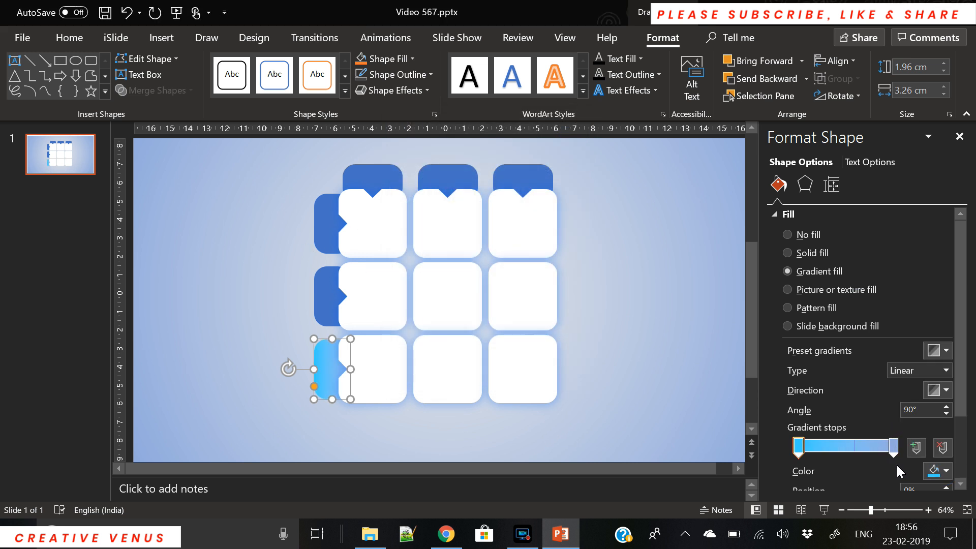
# Set the gradient's end stop to dark blue from the standard palette
pyautogui.click(894, 447)
pyautogui.click(945, 471)
pyautogui.click(907, 455)
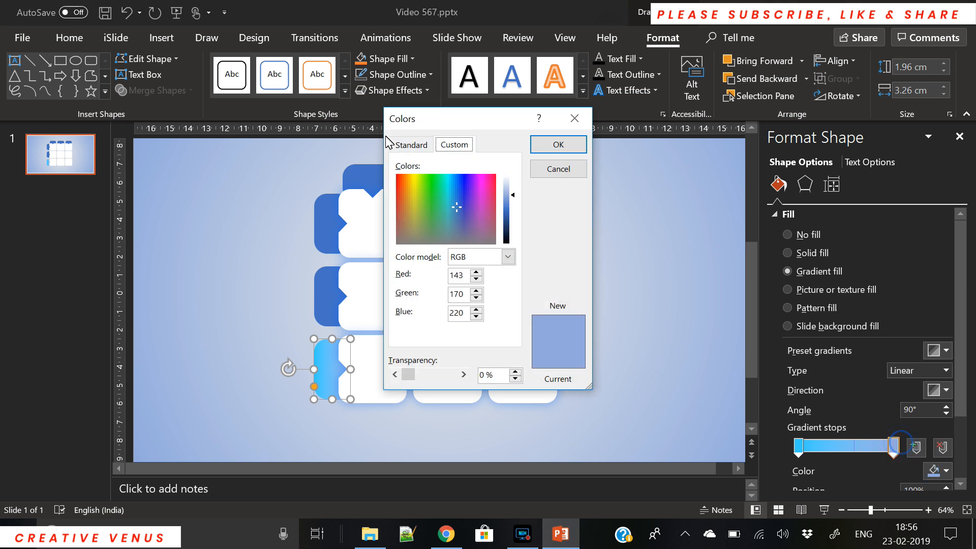
pyautogui.click(412, 146)
pyautogui.click(464, 177)
pyautogui.click(558, 145)
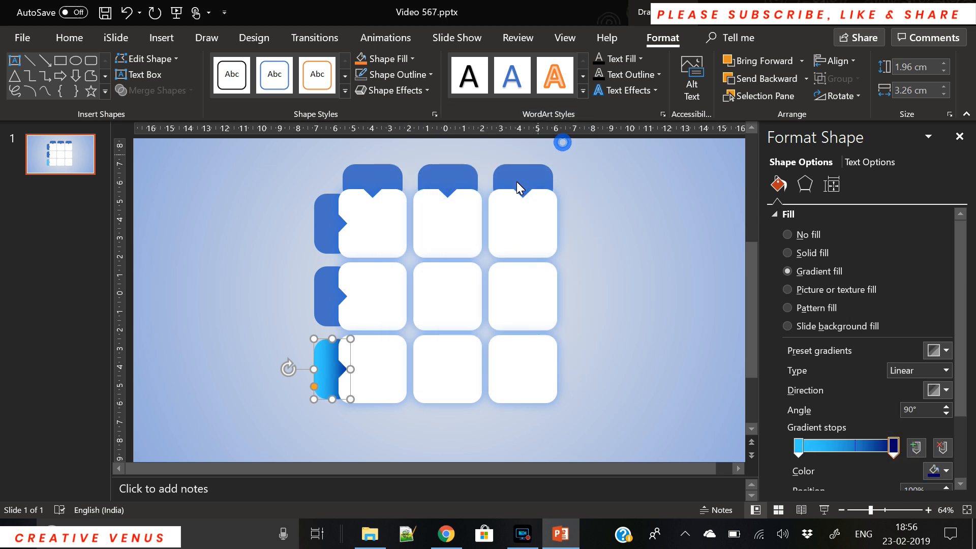
pyautogui.click(621, 360)
pyautogui.click(326, 368)
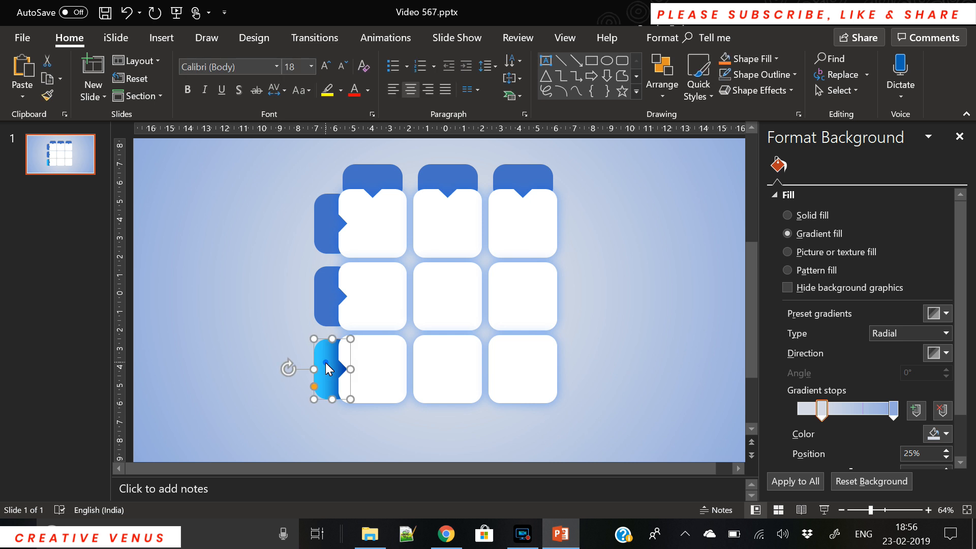
# Give the middle-left row tab a gradient fill from deep blue to teal via More Colors
pyautogui.click(327, 296)
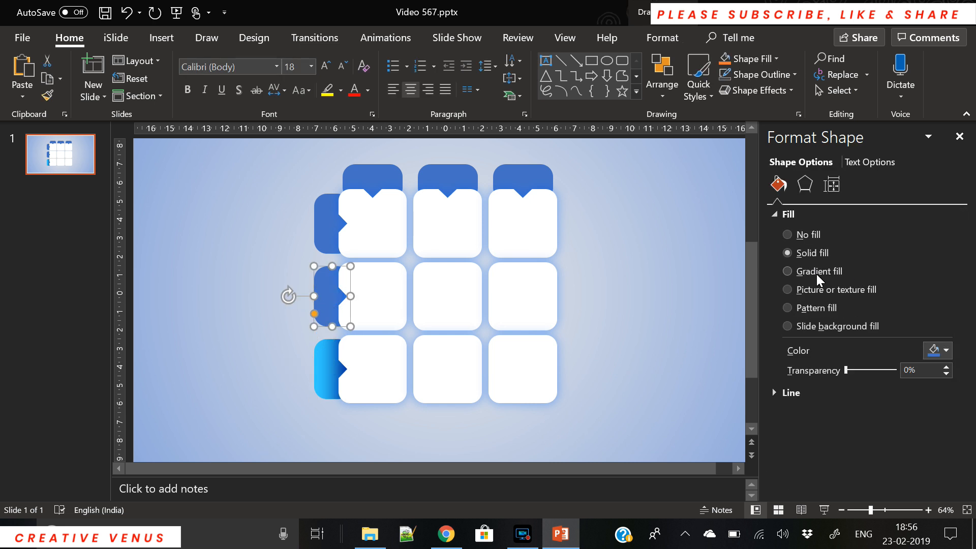
pyautogui.click(816, 272)
pyautogui.click(799, 446)
pyautogui.click(946, 470)
pyautogui.click(909, 445)
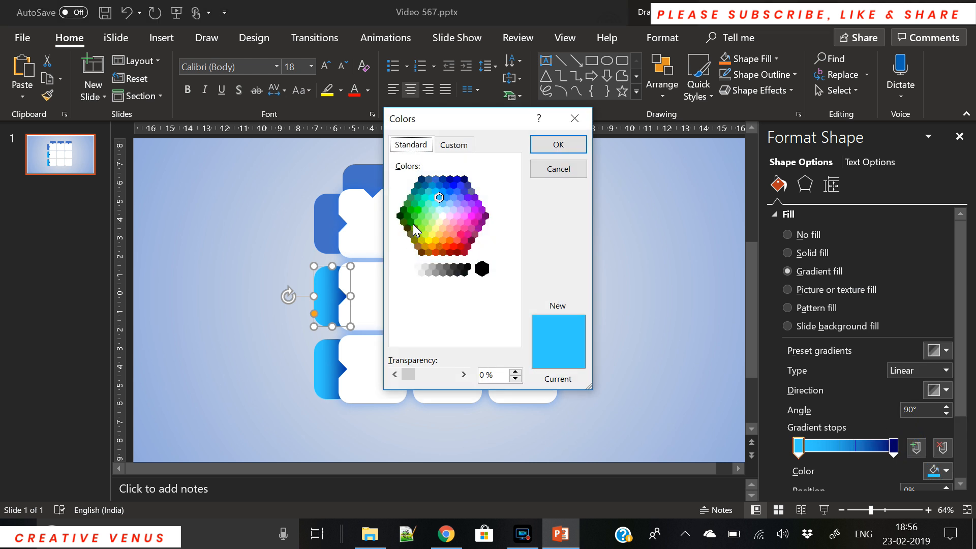
pyautogui.click(432, 187)
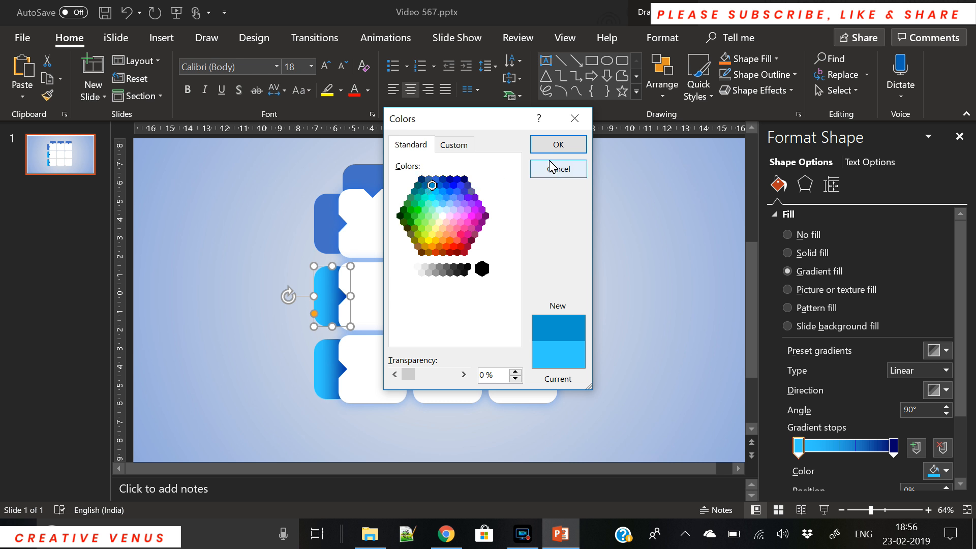
pyautogui.click(558, 145)
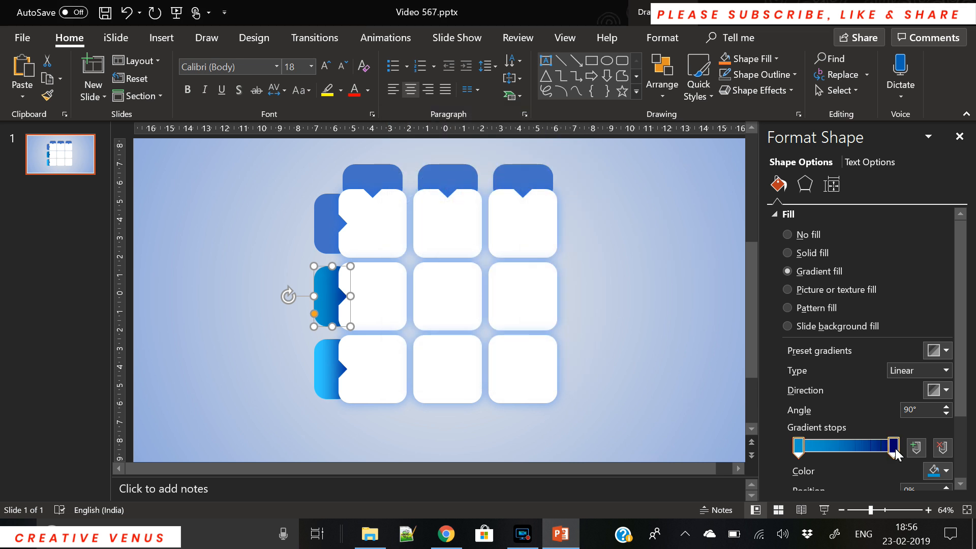
pyautogui.click(945, 470)
pyautogui.click(942, 442)
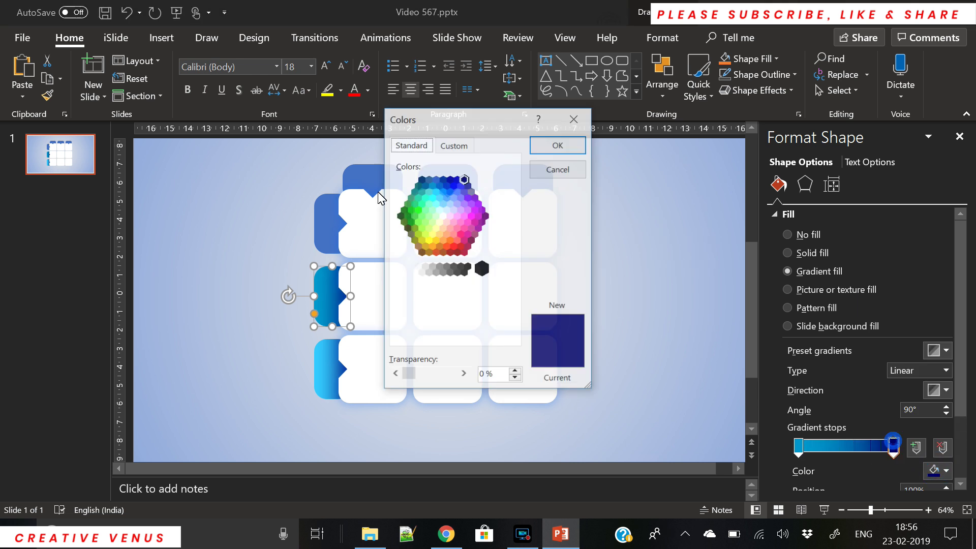
pyautogui.click(421, 189)
pyautogui.click(558, 144)
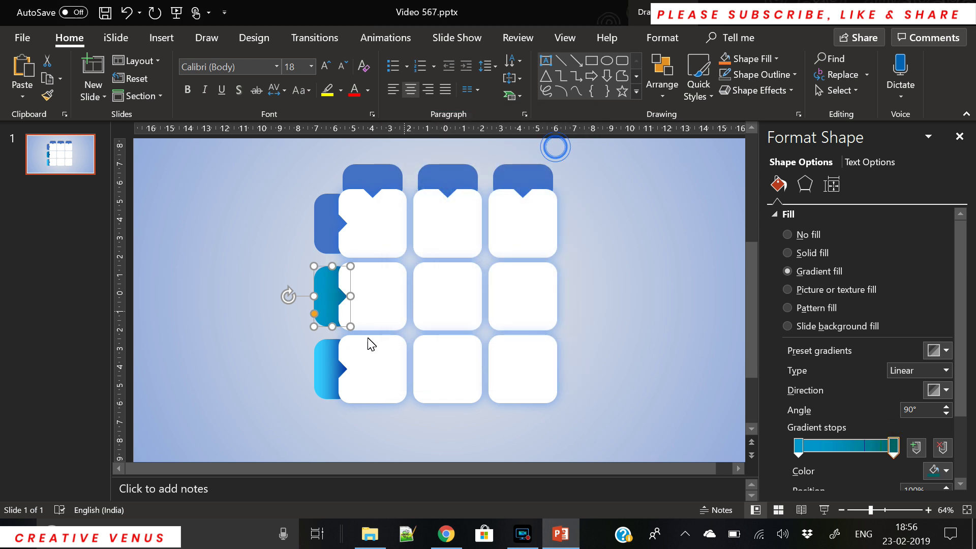
# After comparing with the bottom tab, change the middle tab's start stop to teal
pyautogui.click(325, 371)
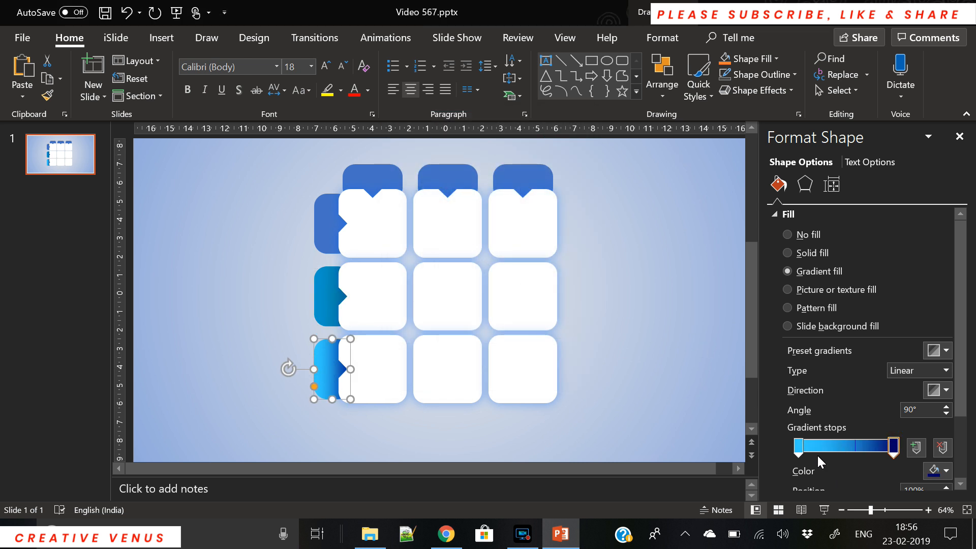
pyautogui.click(328, 298)
pyautogui.click(799, 454)
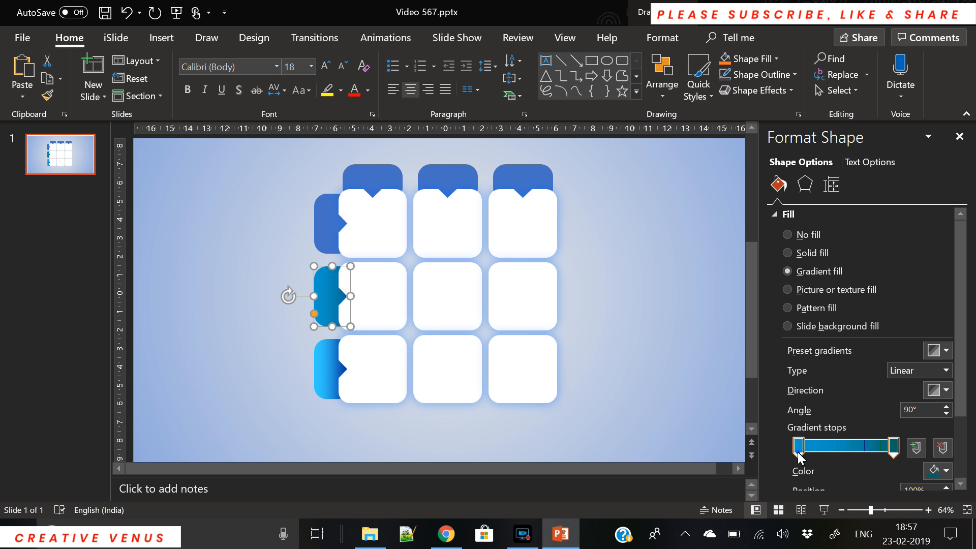
pyautogui.click(945, 470)
pyautogui.click(893, 444)
pyautogui.doubleClick(894, 445)
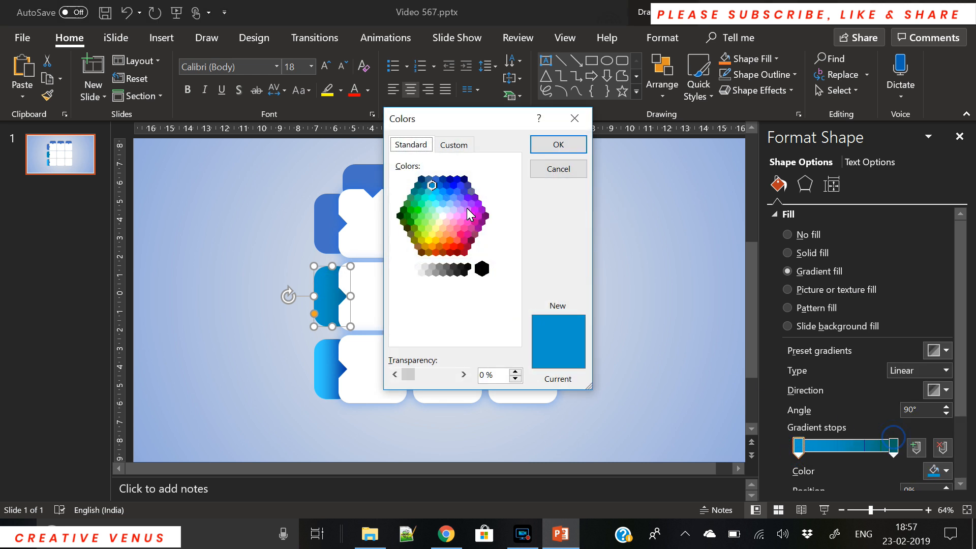
pyautogui.click(432, 196)
pyautogui.click(558, 144)
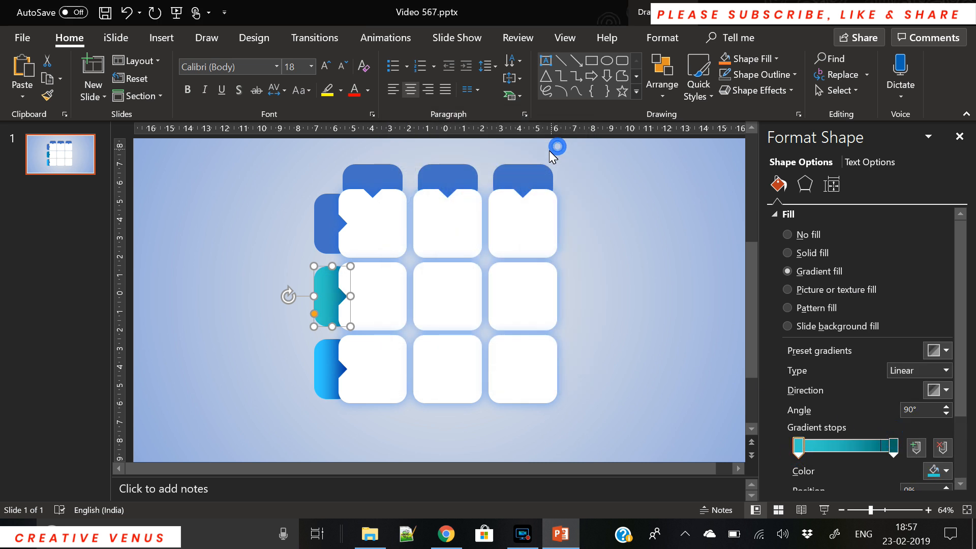
# Give the top-left row tab a gradient fill starting yellow-green and recolour its right stop
pyautogui.click(324, 229)
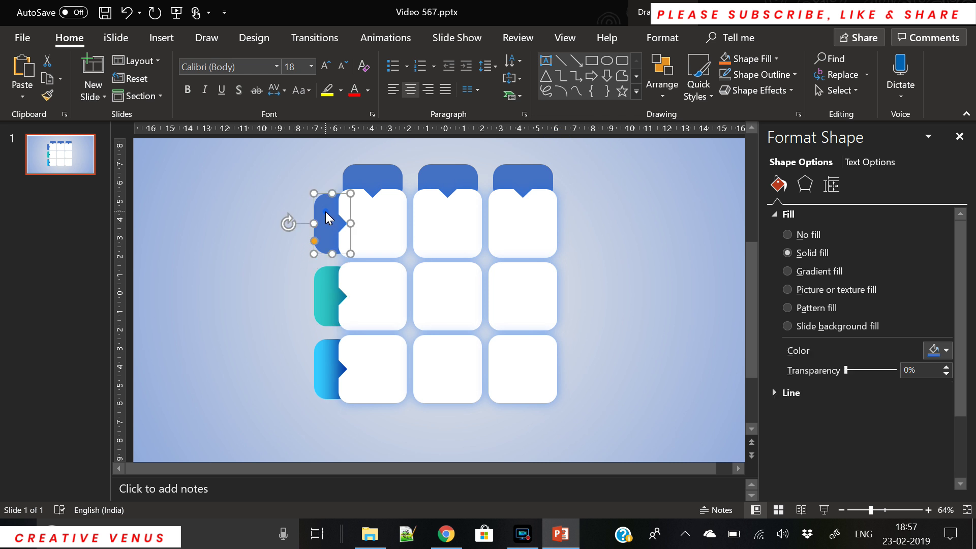
pyautogui.click(829, 273)
pyautogui.click(946, 472)
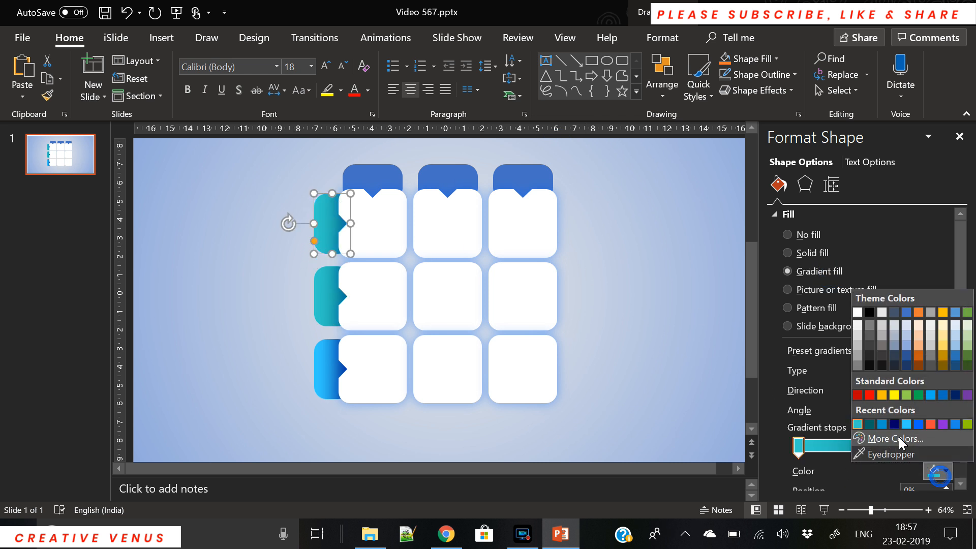
pyautogui.click(899, 438)
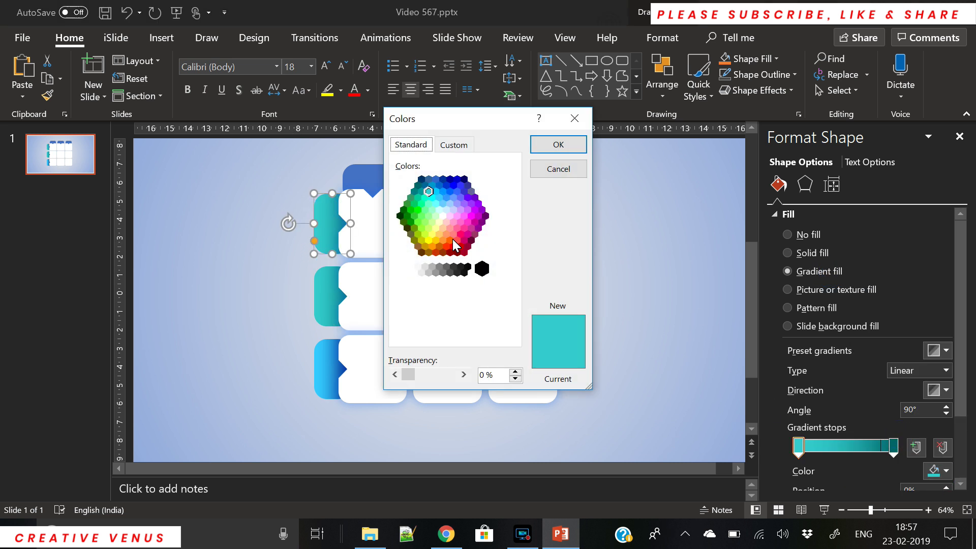
pyautogui.click(427, 238)
pyautogui.click(558, 145)
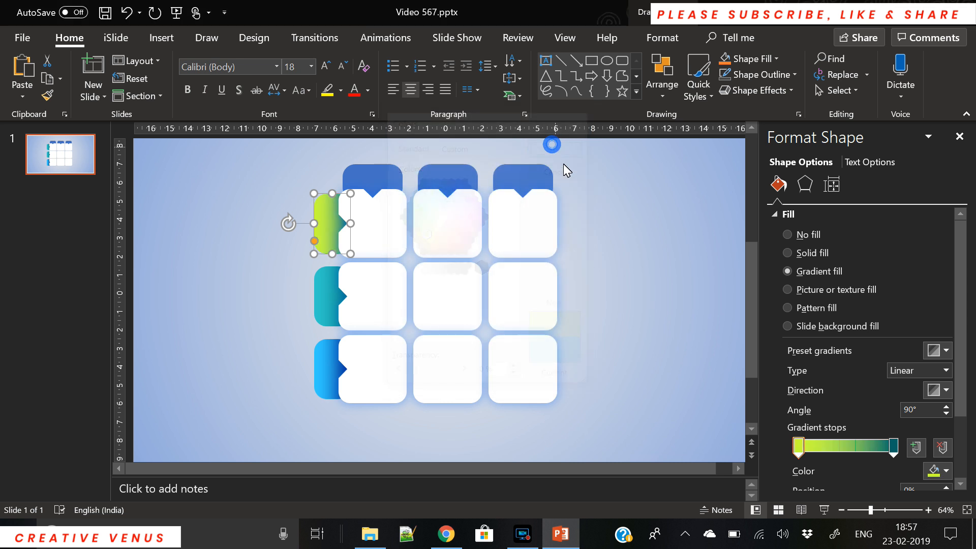
pyautogui.click(893, 448)
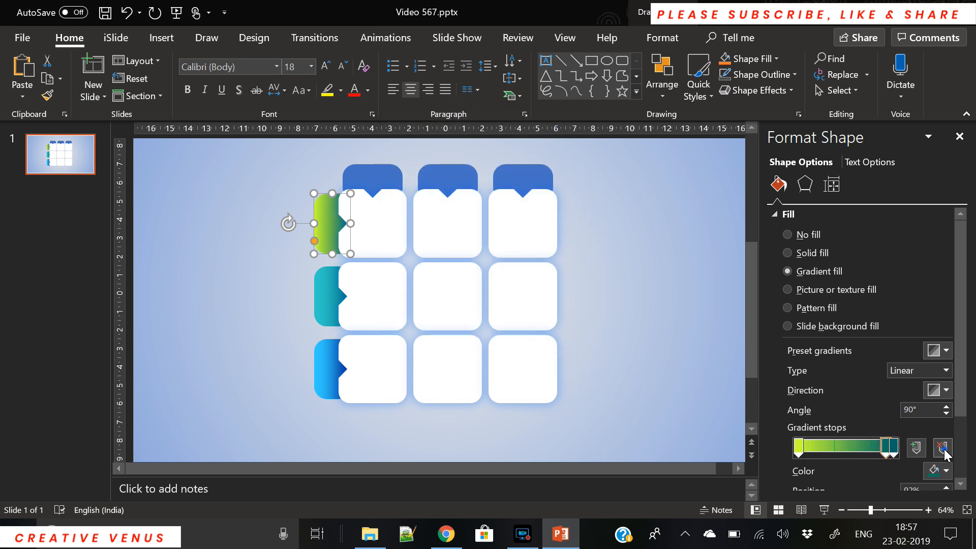
pyautogui.click(946, 473)
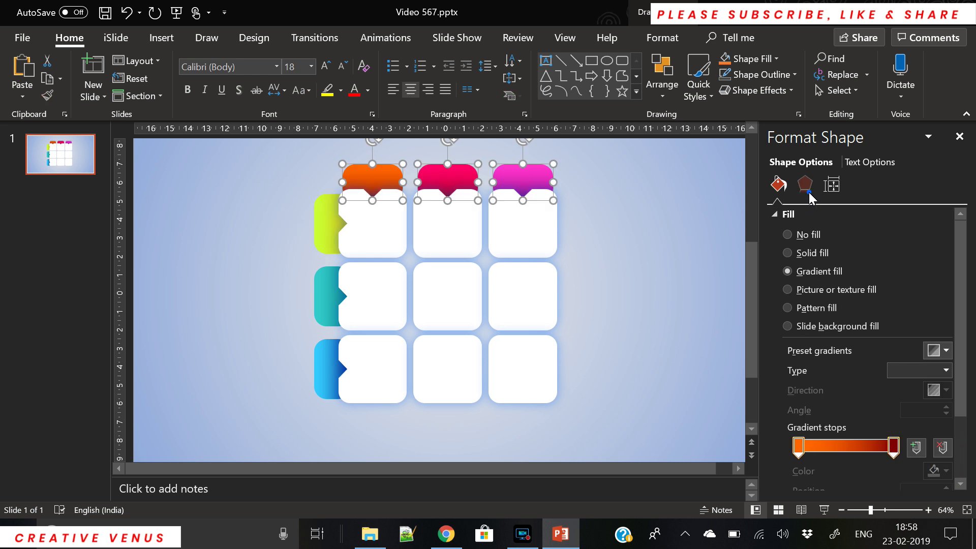
# Apply a soft outer shadow preset with raised blur to the three header tabs
pyautogui.click(806, 185)
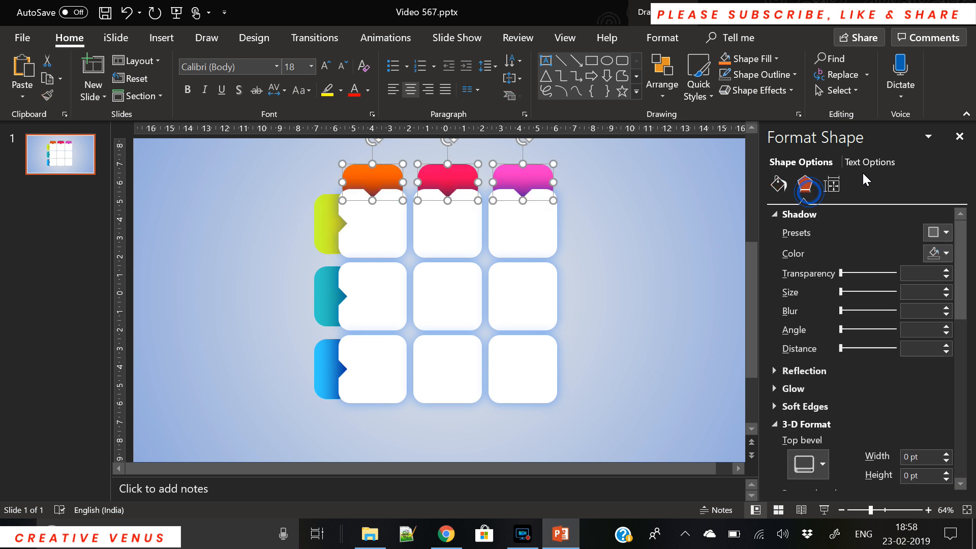
pyautogui.click(938, 233)
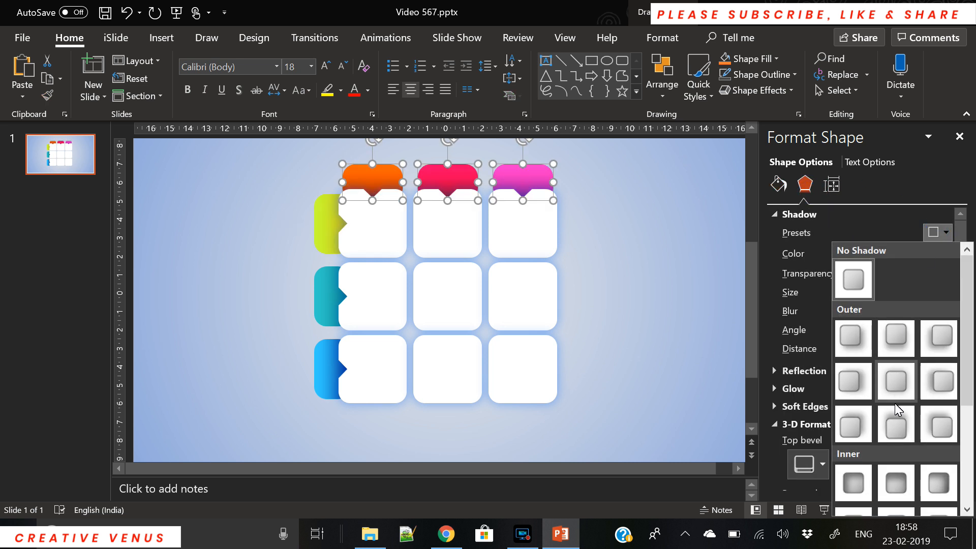
pyautogui.click(896, 428)
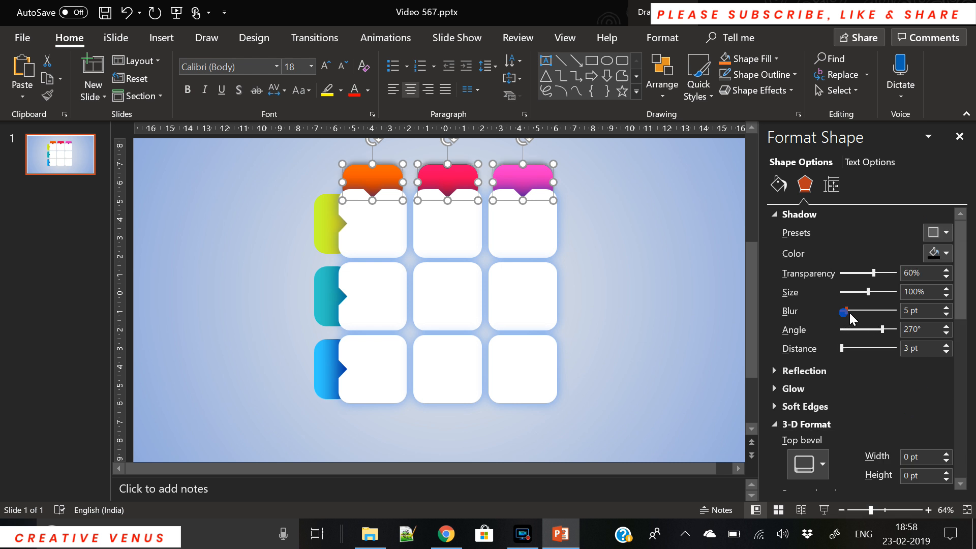
pyautogui.moveTo(843, 312); pyautogui.dragTo(851, 312)
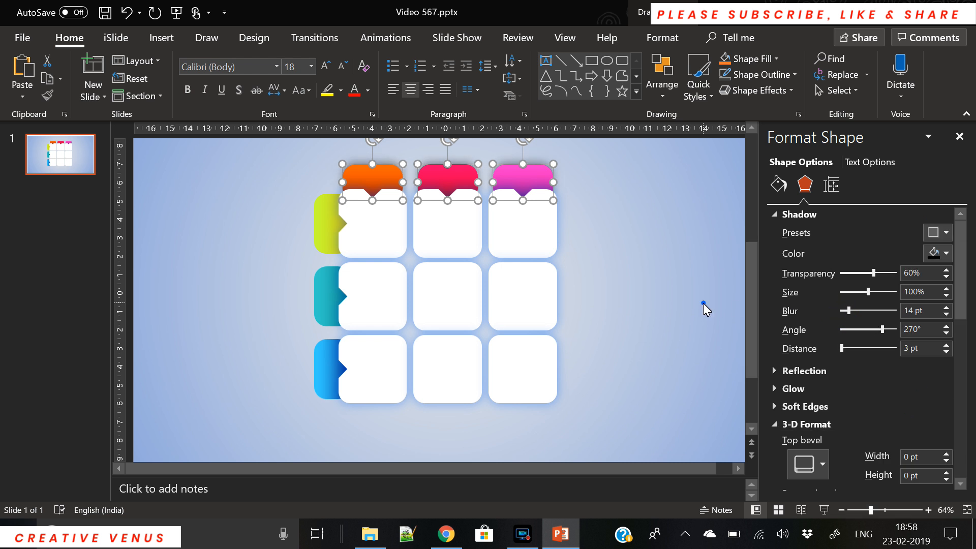
pyautogui.click(236, 236)
# Select the three row tabs and apply an Offset Left shadow to them
pyautogui.click(327, 228)
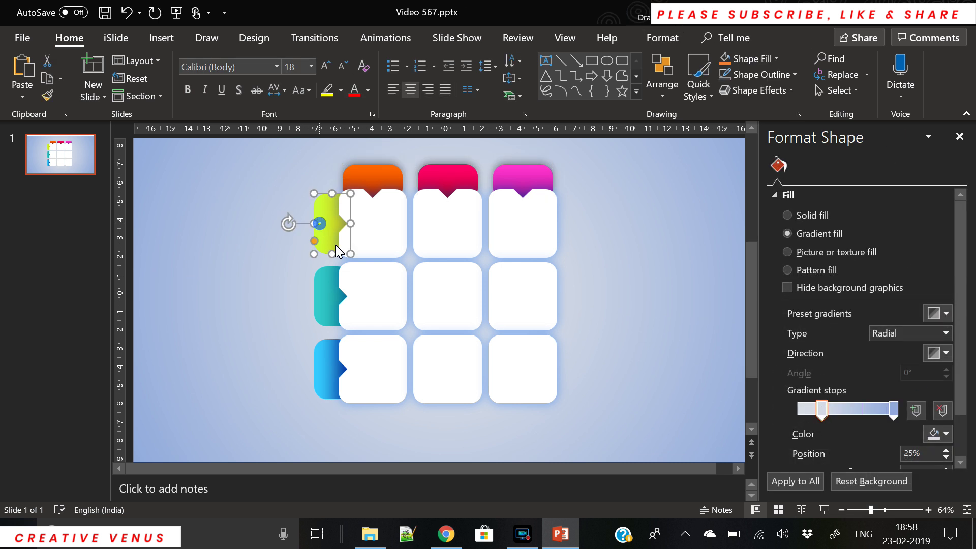
pyautogui.keyDown('shift'); pyautogui.click(326, 298); pyautogui.keyUp('shift')
pyautogui.keyDown('shift'); pyautogui.click(317, 370); pyautogui.keyUp('shift')
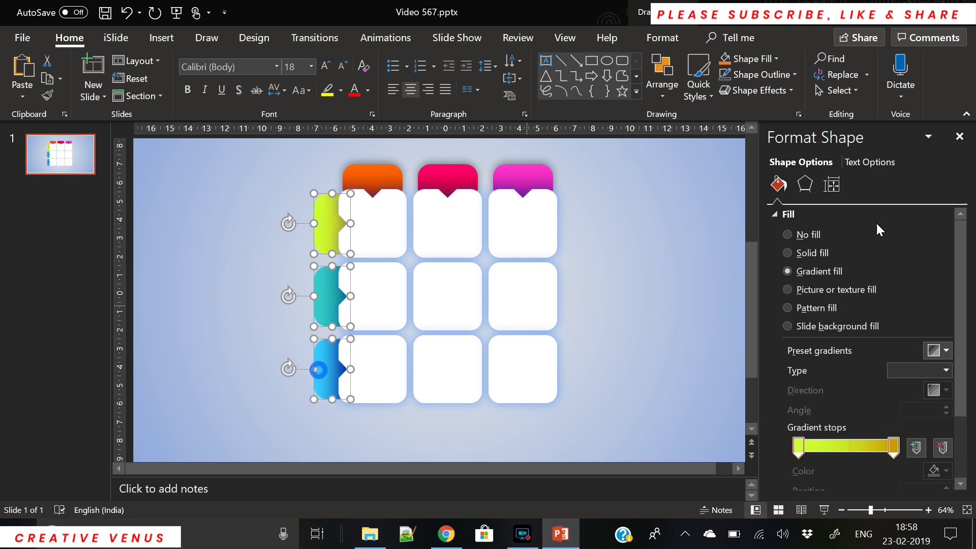
pyautogui.click(805, 185)
pyautogui.click(946, 233)
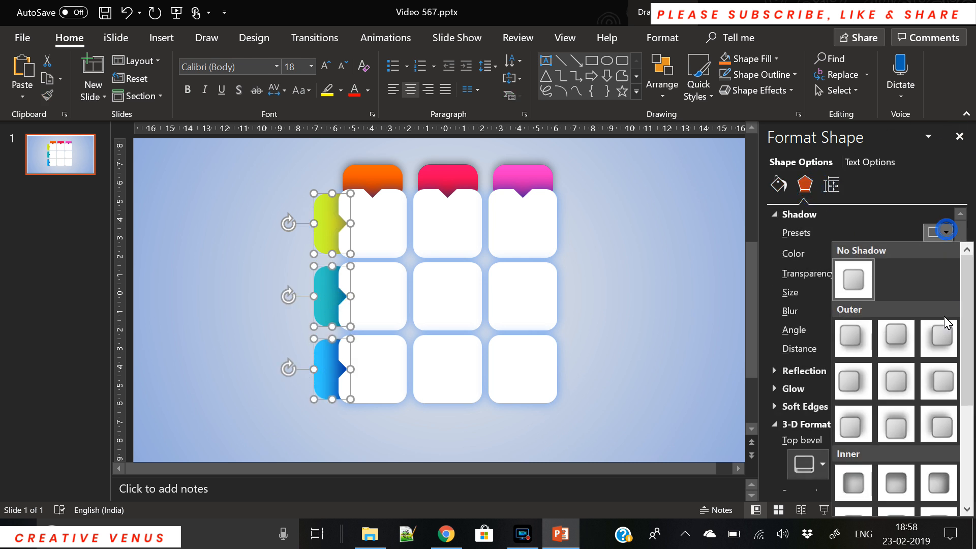
pyautogui.click(940, 381)
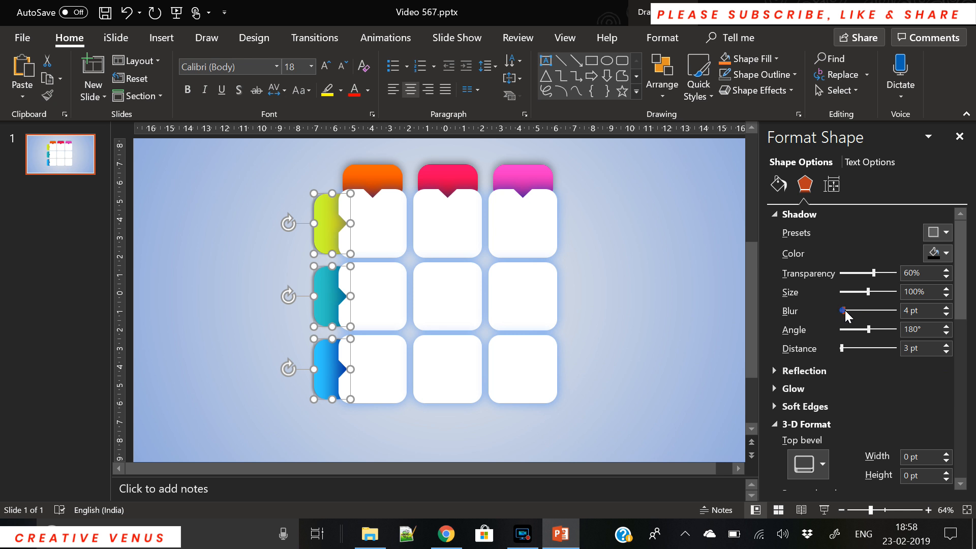
pyautogui.click(588, 286)
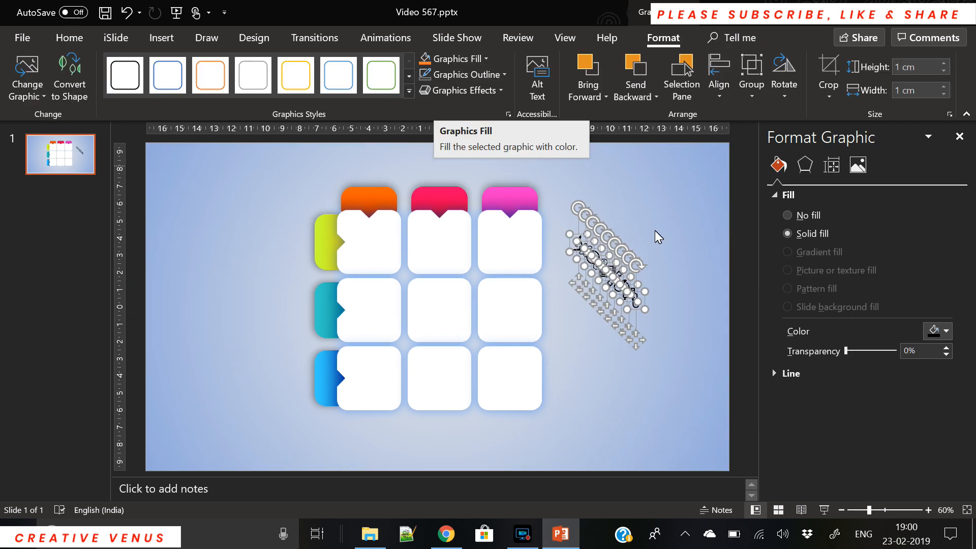
# Move the atom, microscope and paperclip icons into the first three white cards
pyautogui.click(577, 245)
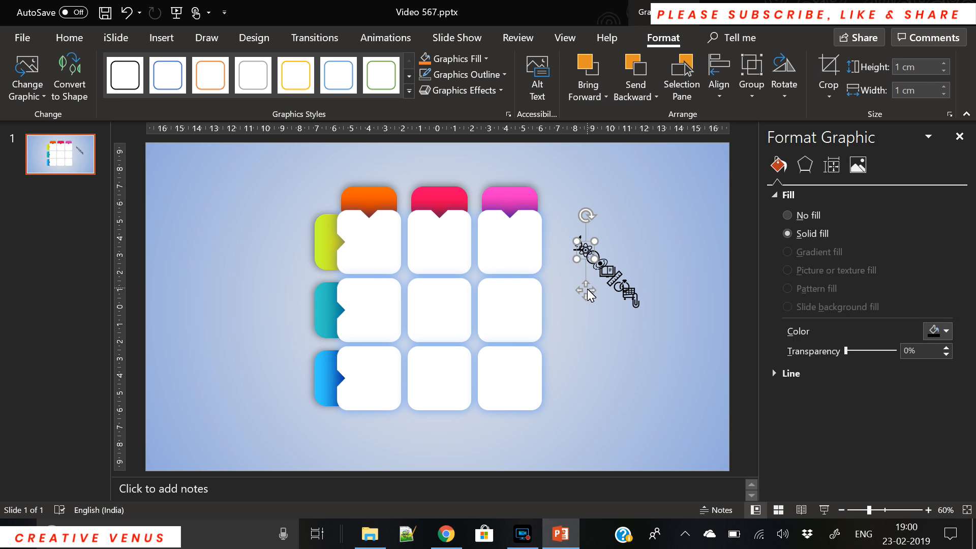
pyautogui.moveTo(580, 246); pyautogui.dragTo(371, 230)
pyautogui.click(376, 279)
pyautogui.moveTo(375, 278); pyautogui.dragTo(374, 279)
pyautogui.moveTo(579, 246); pyautogui.dragTo(440, 280)
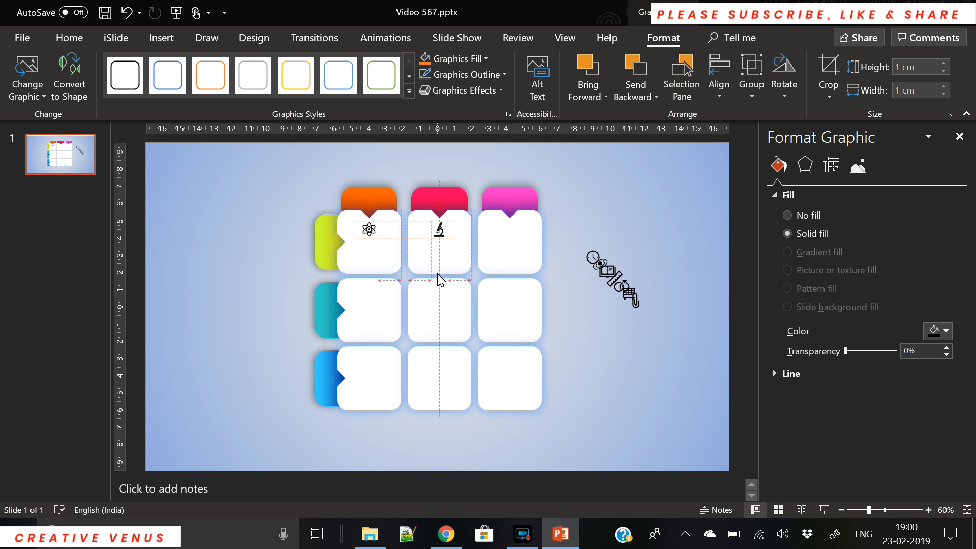
pyautogui.moveTo(438, 280); pyautogui.dragTo(439, 280)
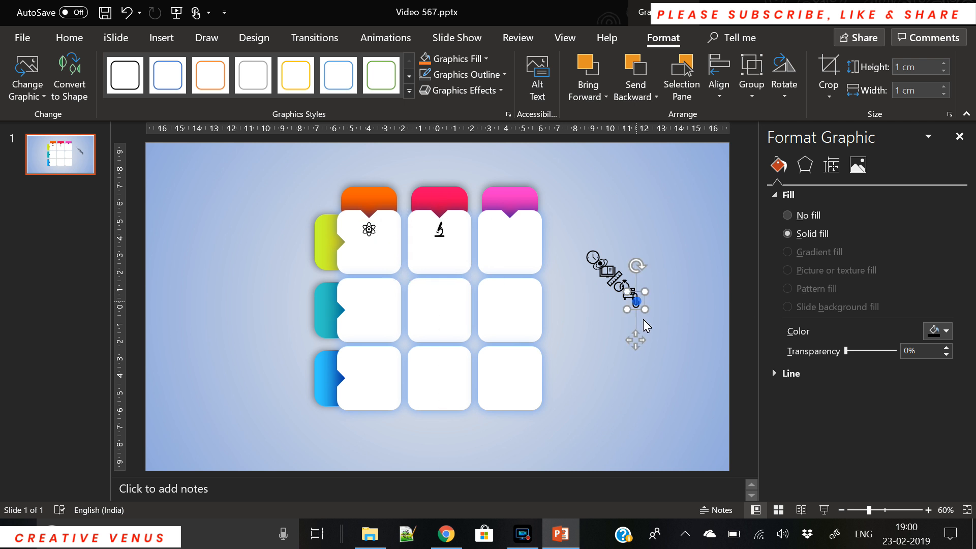
pyautogui.click(636, 299)
pyautogui.moveTo(638, 342); pyautogui.dragTo(510, 229)
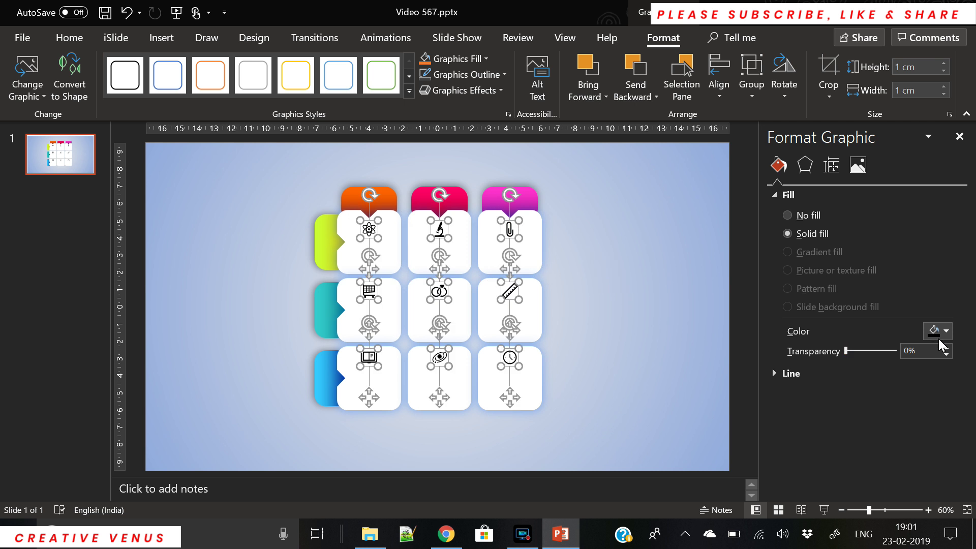
# Recolour the icons, settling on a darker grey fill
pyautogui.click(945, 331)
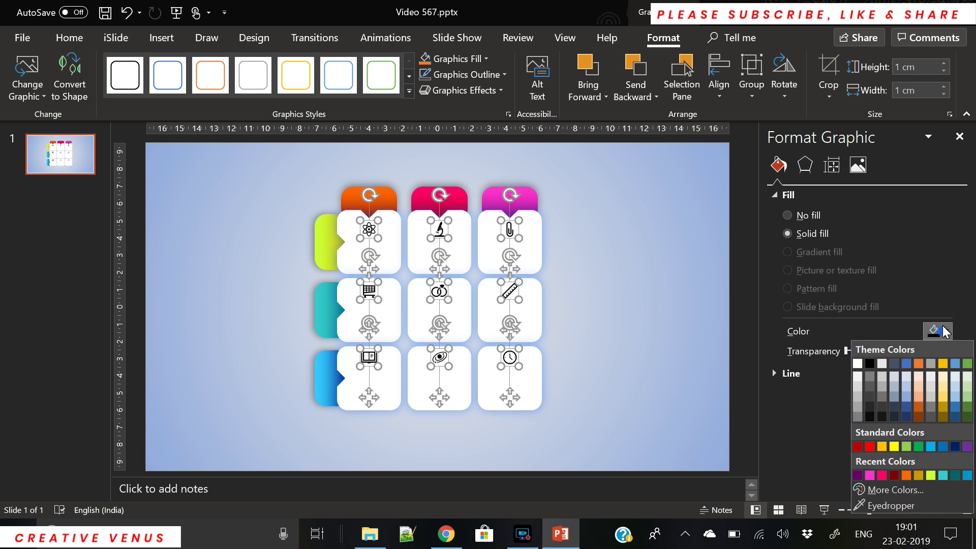
pyautogui.click(861, 403)
pyautogui.click(945, 331)
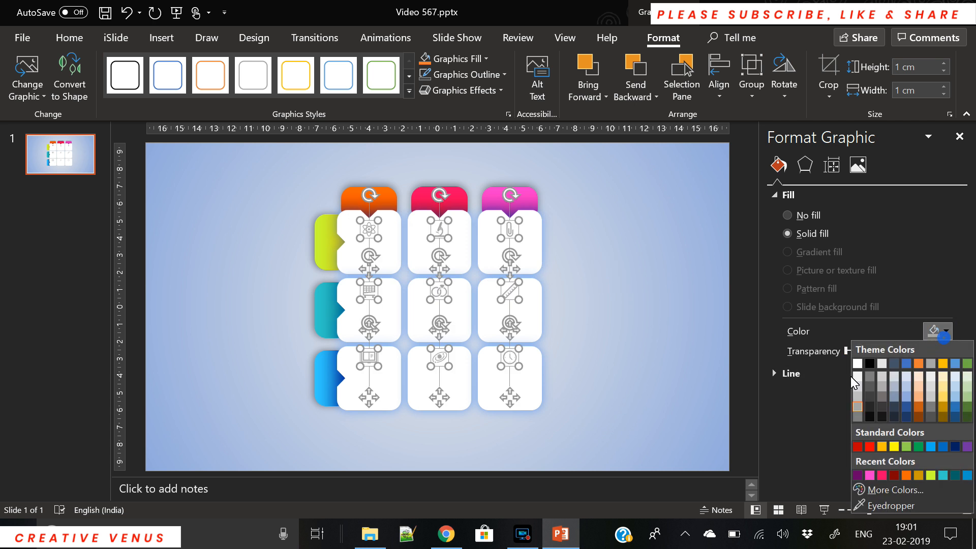
pyautogui.click(860, 420)
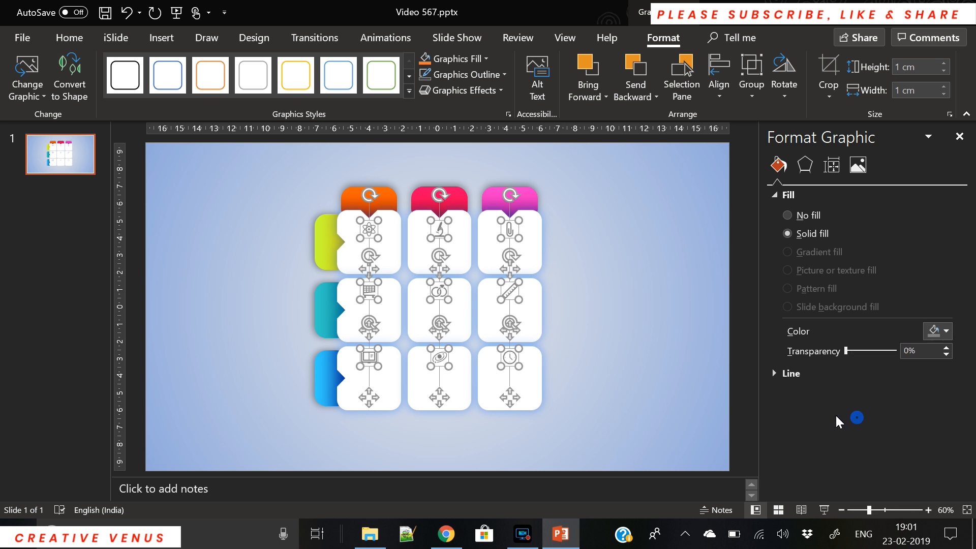
pyautogui.click(946, 331)
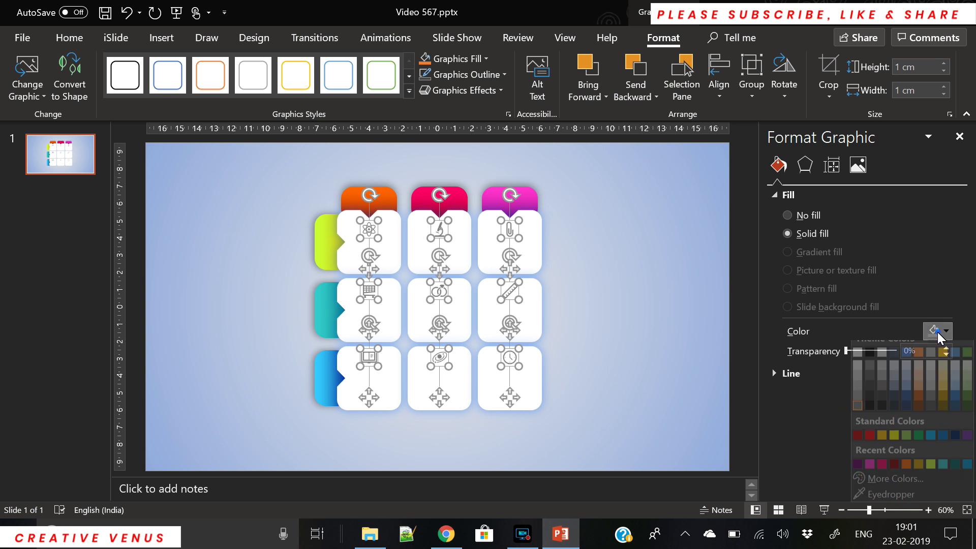
pyautogui.click(894, 396)
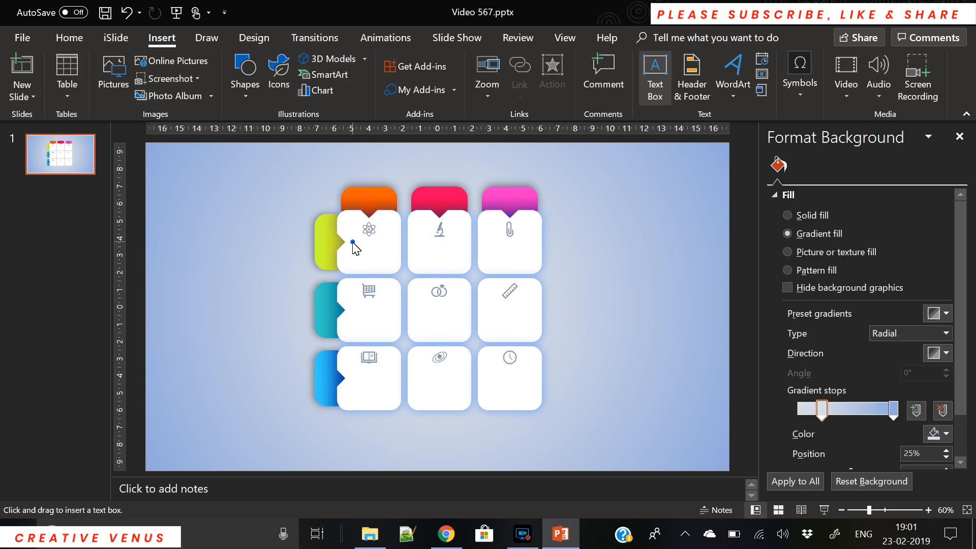
# Draw a text box in the first card and set its text to the Oswald font
pyautogui.moveTo(353, 242); pyautogui.dragTo(386, 261)
pyautogui.write('text')
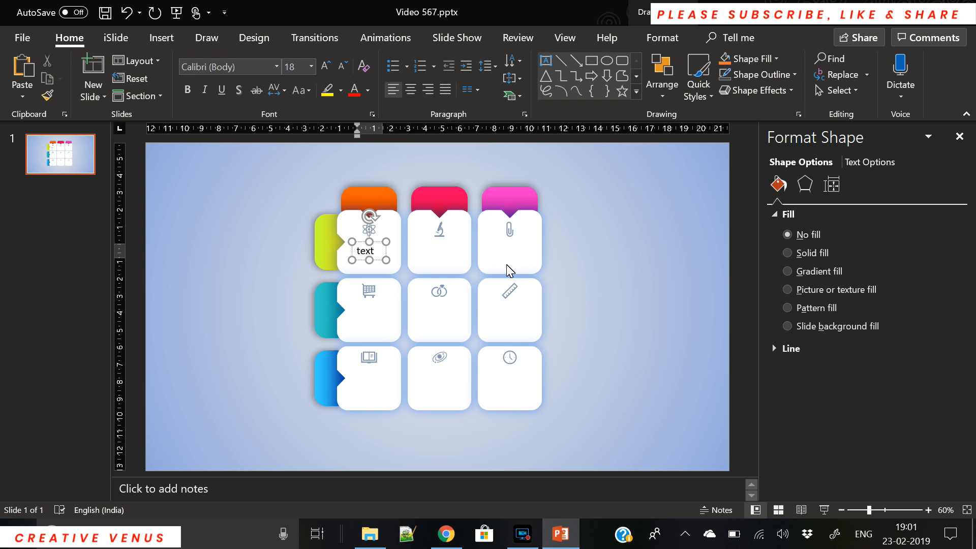
pyautogui.hotkey('ctrl', 'a')
pyautogui.click(244, 66)
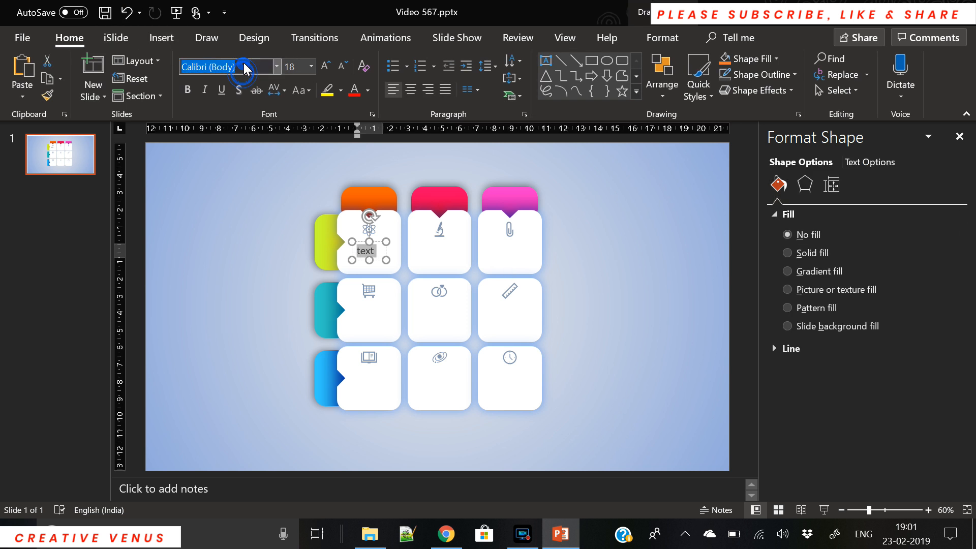
pyautogui.write('Oswald')
pyautogui.press('Return')
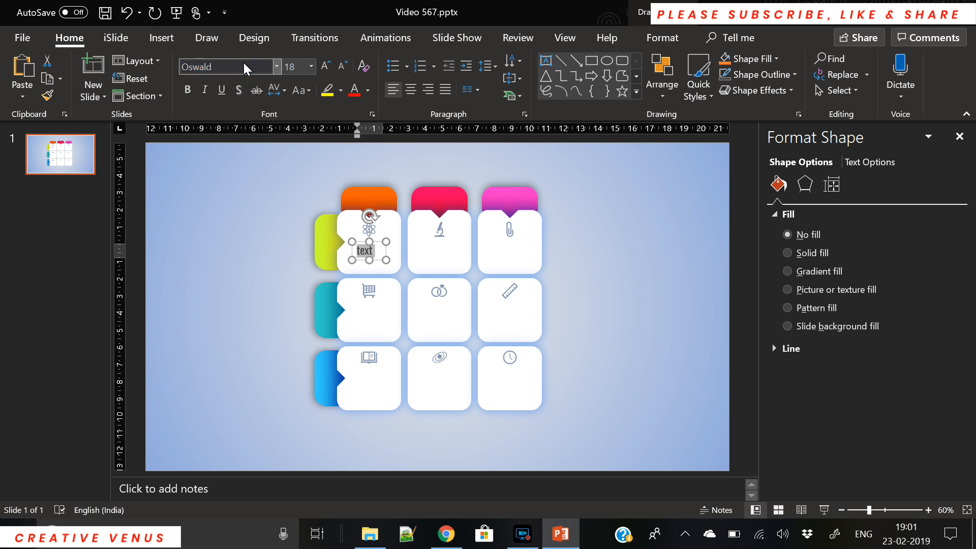
# Make the label uppercase, centre it and edit it to read TEXT
pyautogui.click(297, 92)
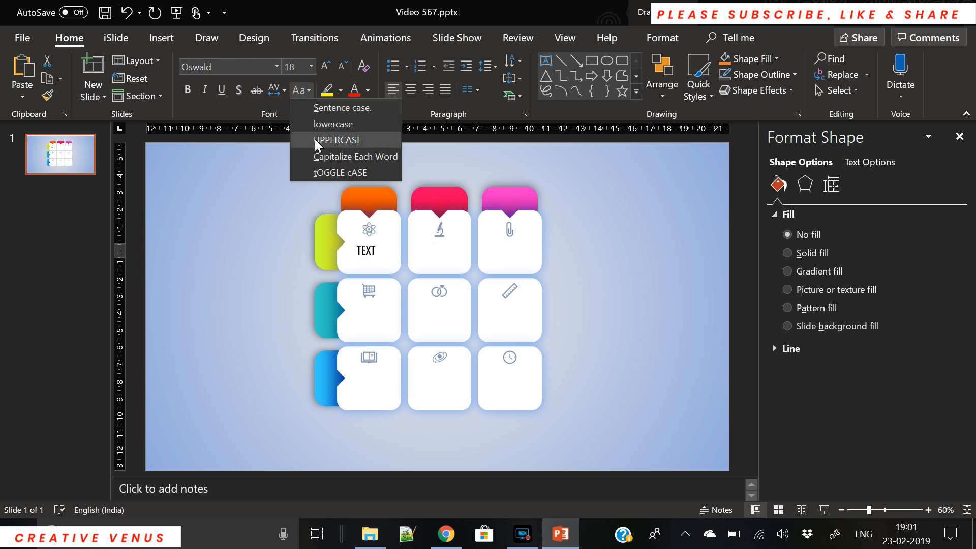
pyautogui.click(336, 142)
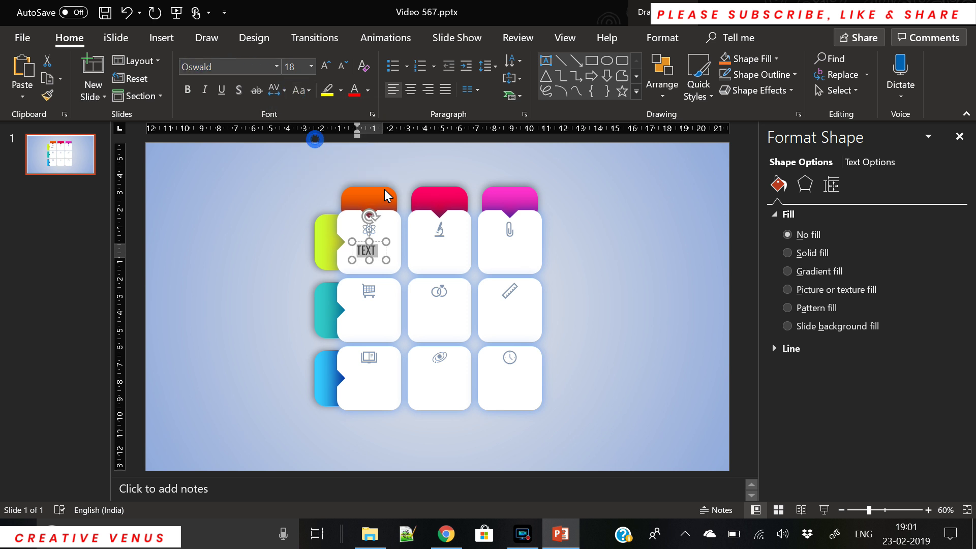
pyautogui.click(409, 90)
pyautogui.click(377, 259)
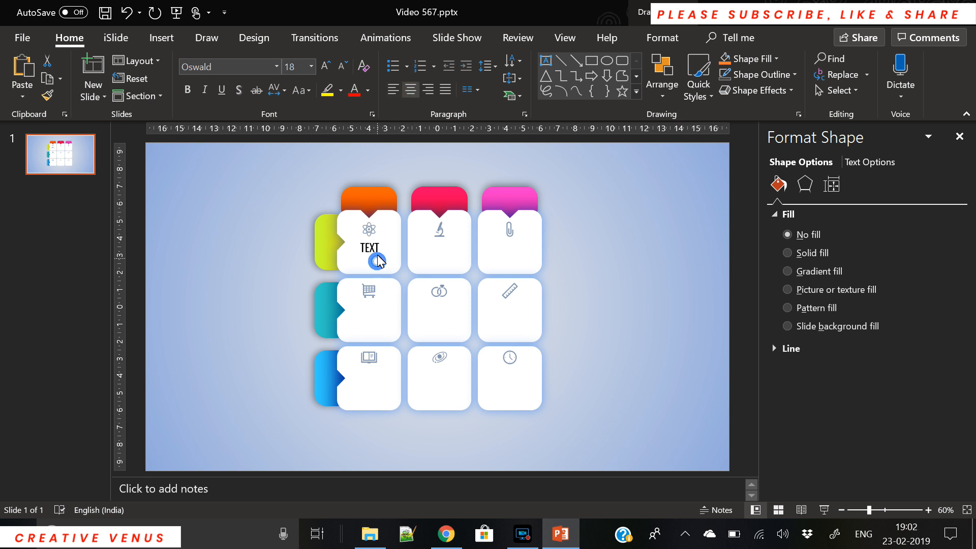
pyautogui.click(376, 263)
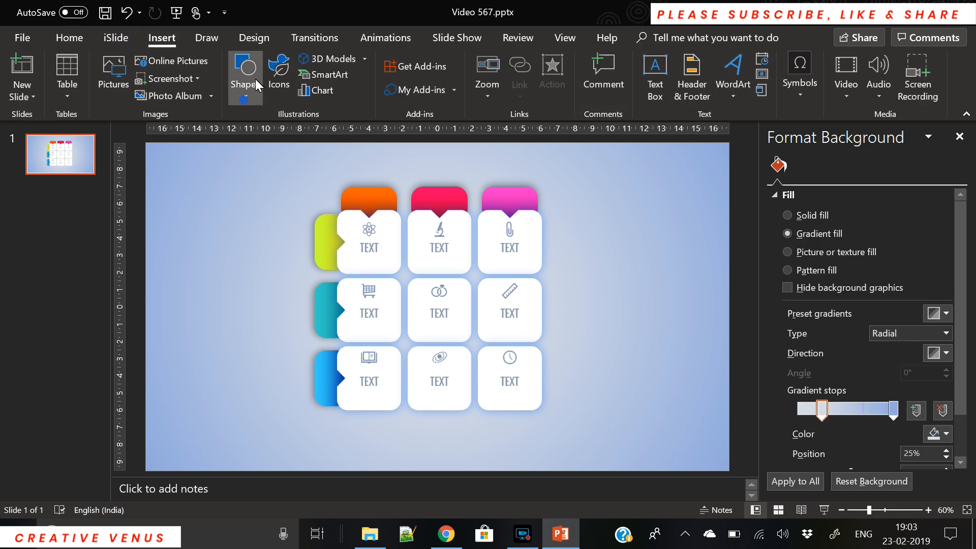
pyautogui.click(248, 85)
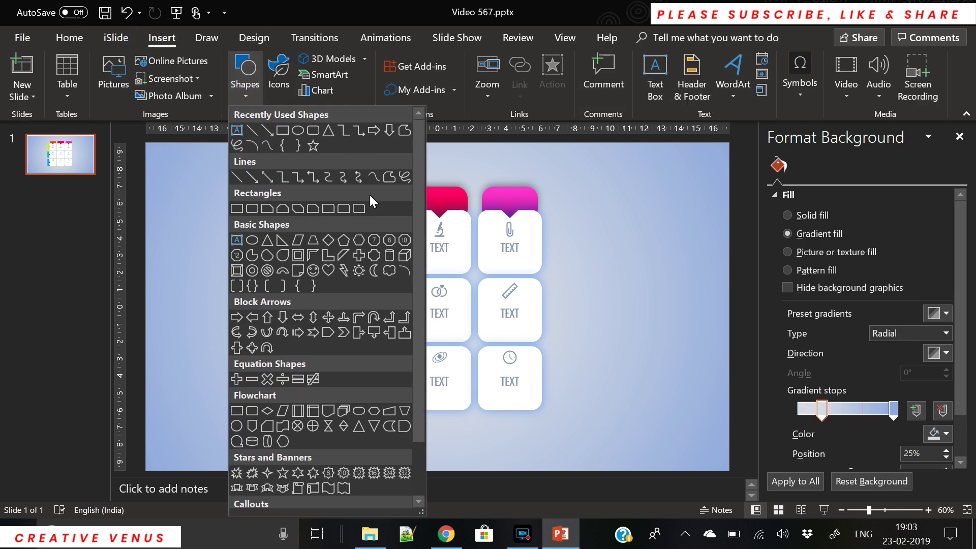
# Draw a small rounded rectangle beside the matrix and round it fully into a pill
pyautogui.click(313, 132)
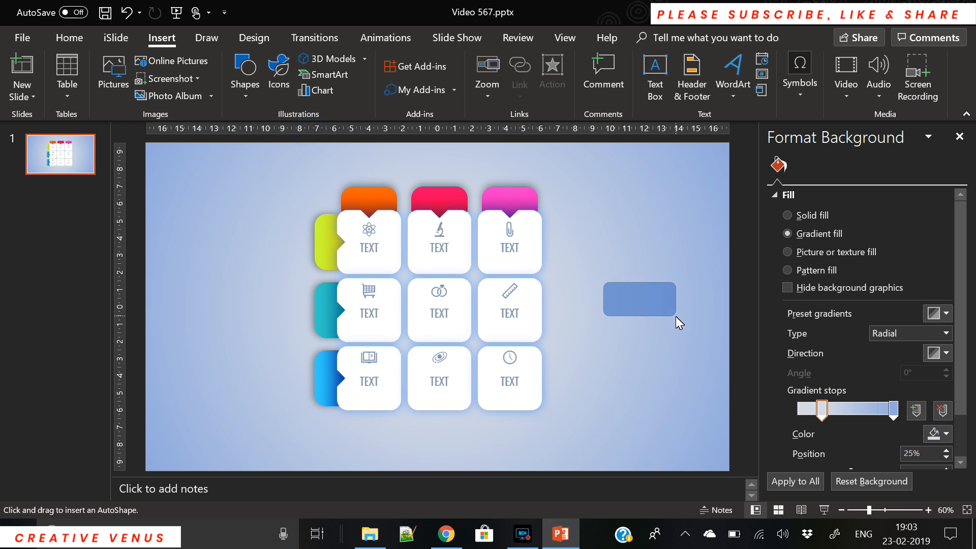
pyautogui.moveTo(660, 312); pyautogui.dragTo(675, 316)
pyautogui.moveTo(606, 283); pyautogui.dragTo(618, 283)
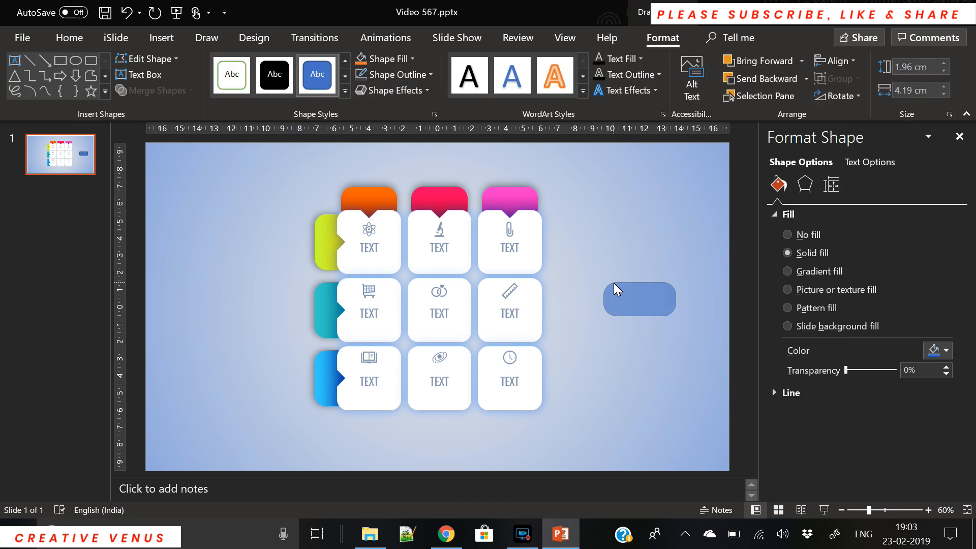
pyautogui.click(632, 361)
pyautogui.click(625, 302)
# Draw a plain rectangle covering the pill's lower half
pyautogui.click(162, 38)
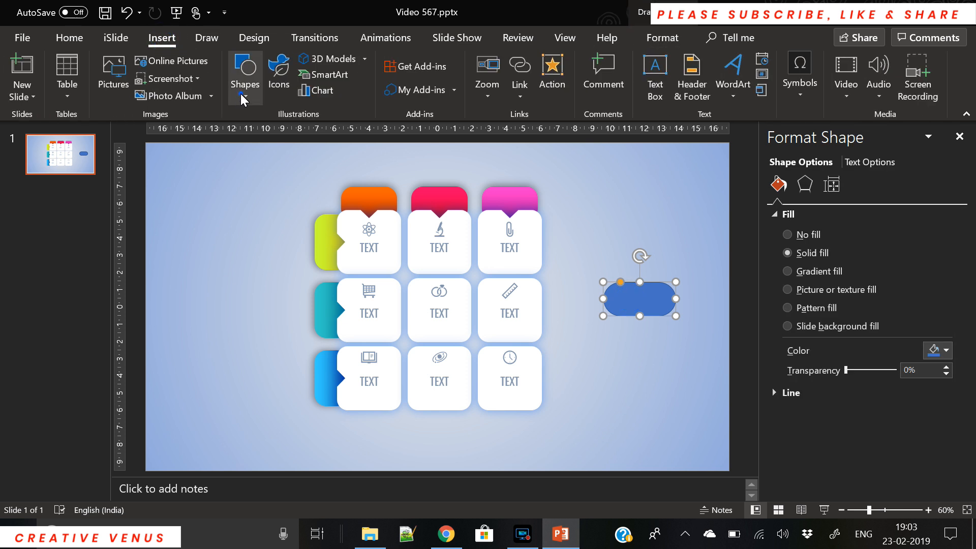
pyautogui.click(244, 84)
pyautogui.click(282, 132)
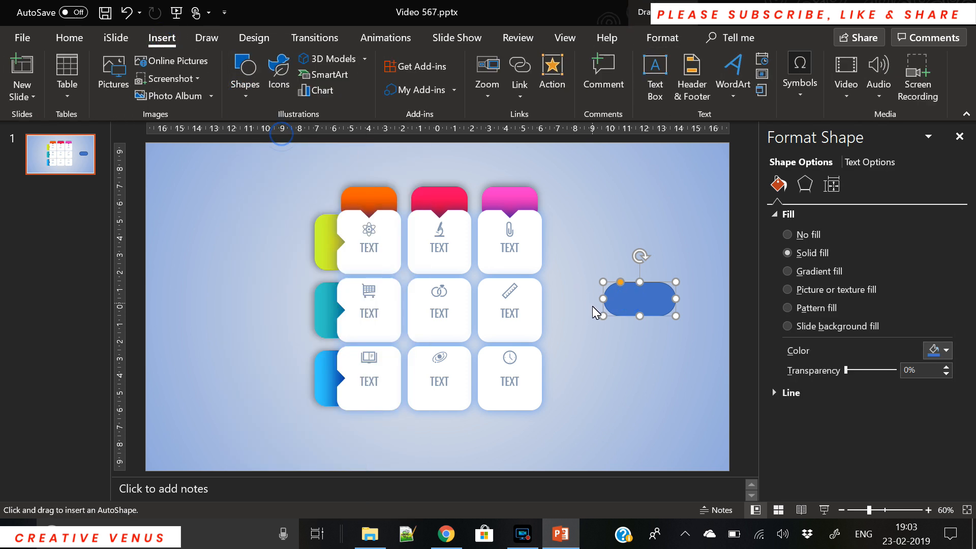
pyautogui.moveTo(584, 305); pyautogui.dragTo(715, 348)
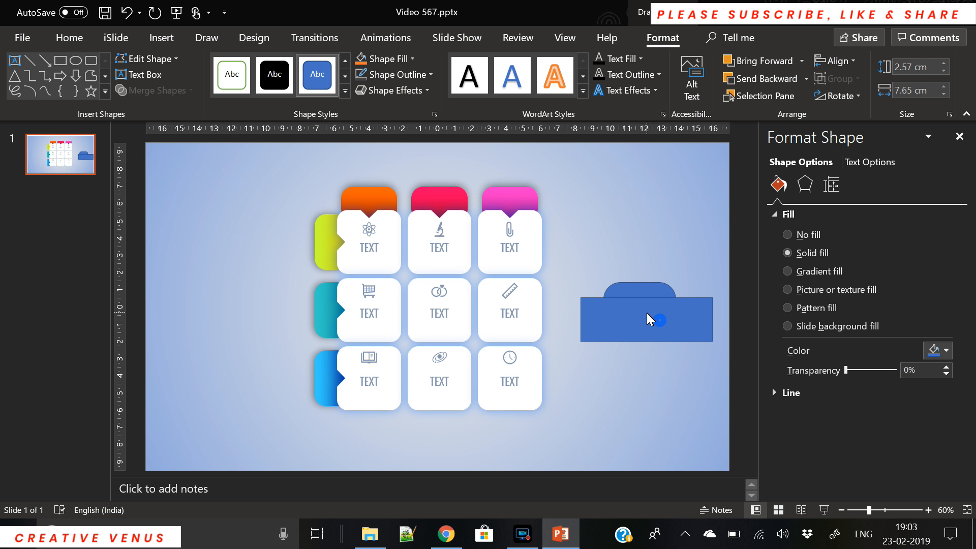
pyautogui.moveTo(656, 324); pyautogui.dragTo(652, 321)
# Subtract the rectangle from the pill and move the half-pill cap between the first two cards
pyautogui.click(655, 293)
pyautogui.keyDown('shift'); pyautogui.click(681, 328); pyautogui.keyUp('shift')
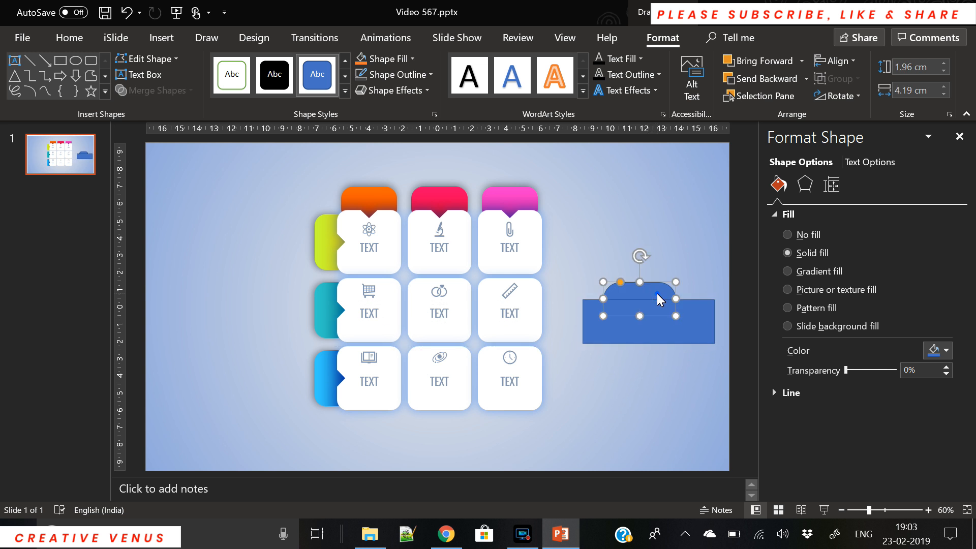
pyautogui.click(157, 90)
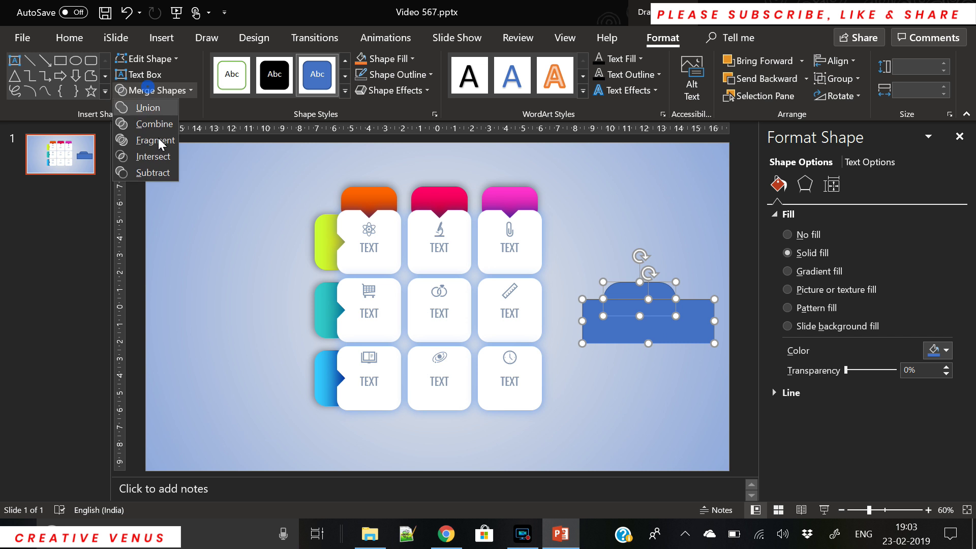
pyautogui.click(145, 171)
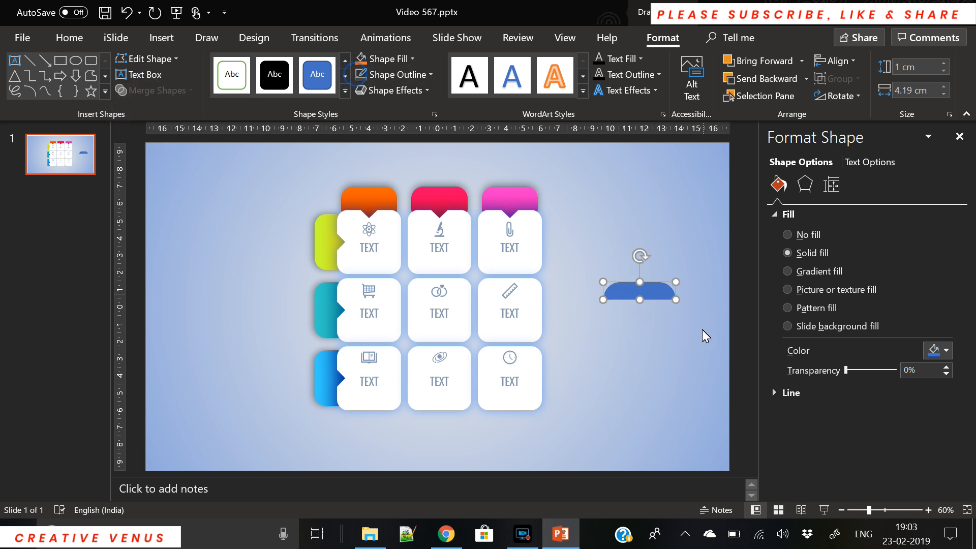
pyautogui.moveTo(638, 292); pyautogui.dragTo(364, 267)
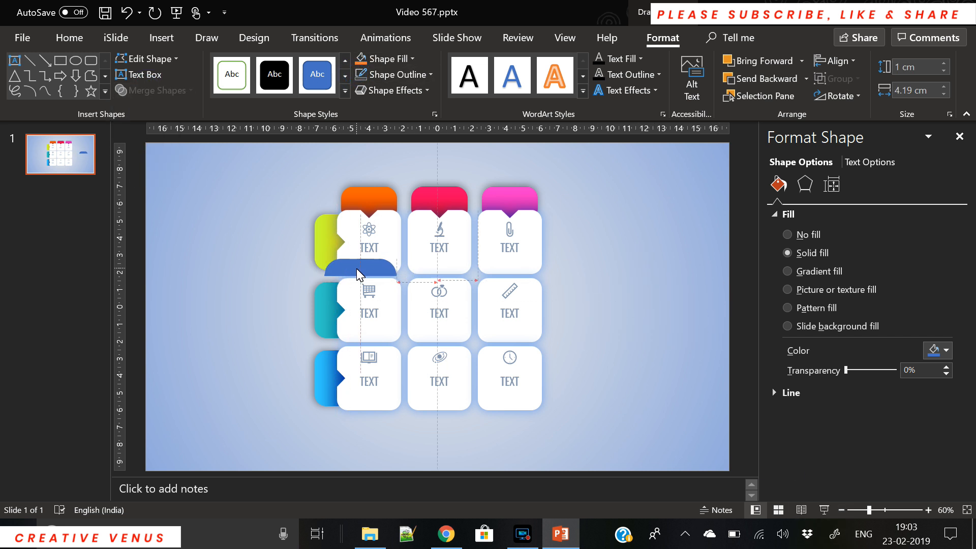
pyautogui.scroll(8, 489, 290)
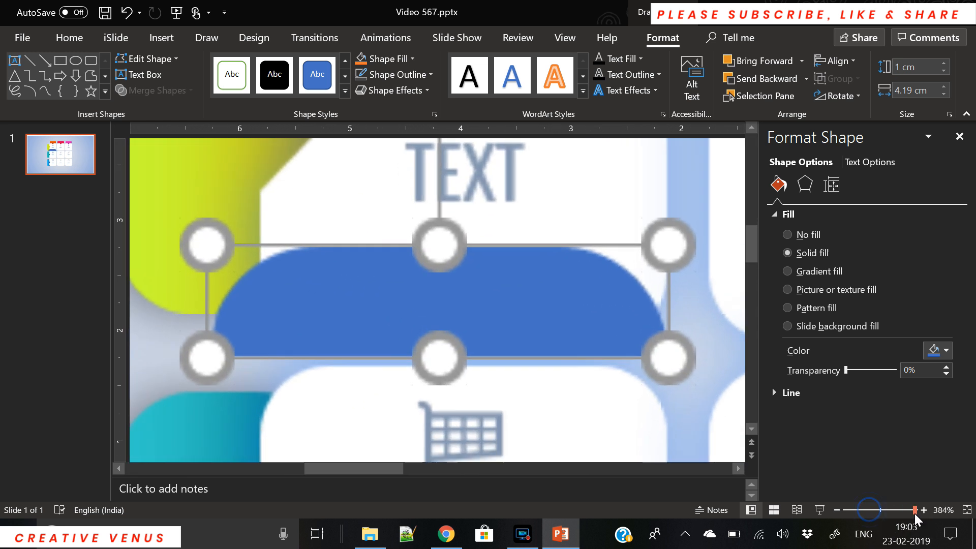
# Shrink the cap, centre it on the first card's bottom edge and fill it white
pyautogui.moveTo(665, 354)
pyautogui.mouseDown()
pyautogui.moveTo(385, 273)
pyautogui.moveTo(469, 321)
pyautogui.mouseUp()
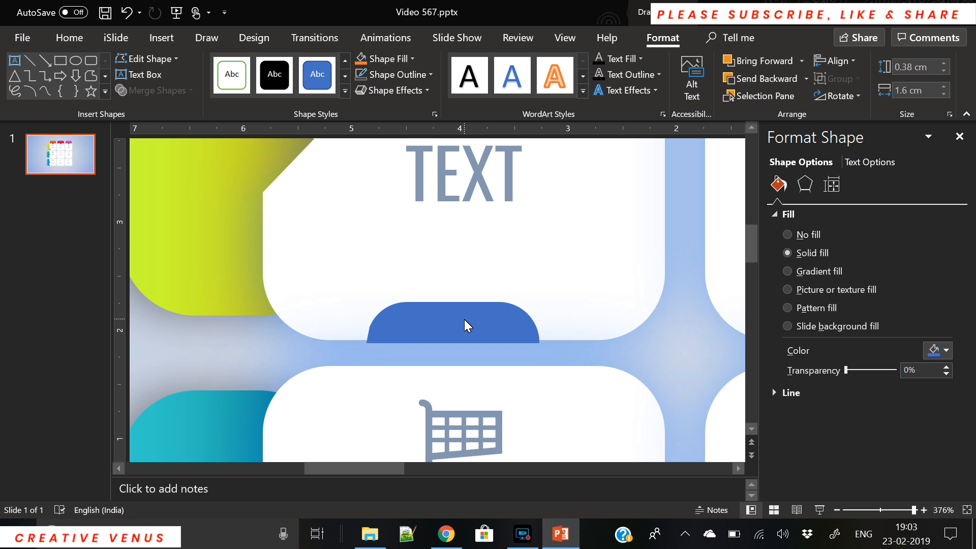
pyautogui.moveTo(469, 322); pyautogui.dragTo(479, 323)
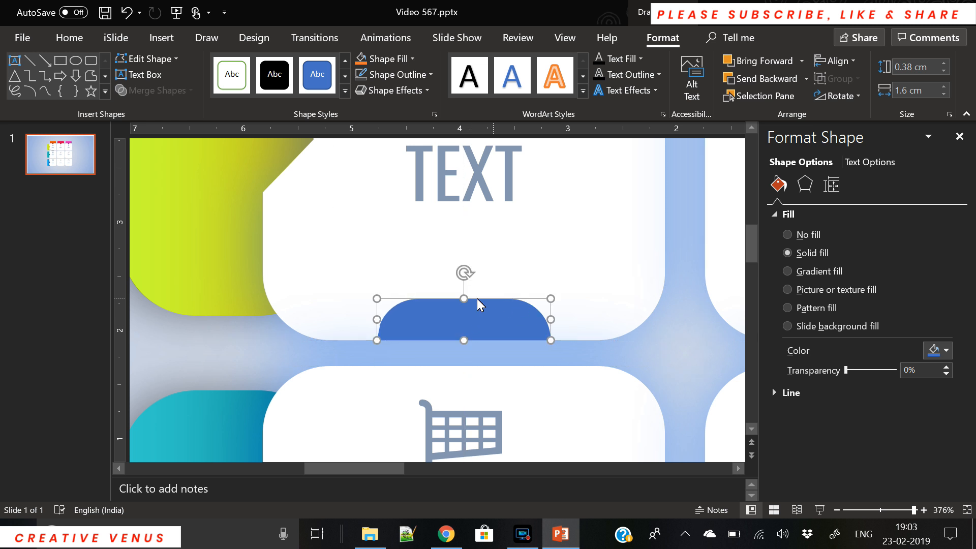
pyautogui.click(945, 350)
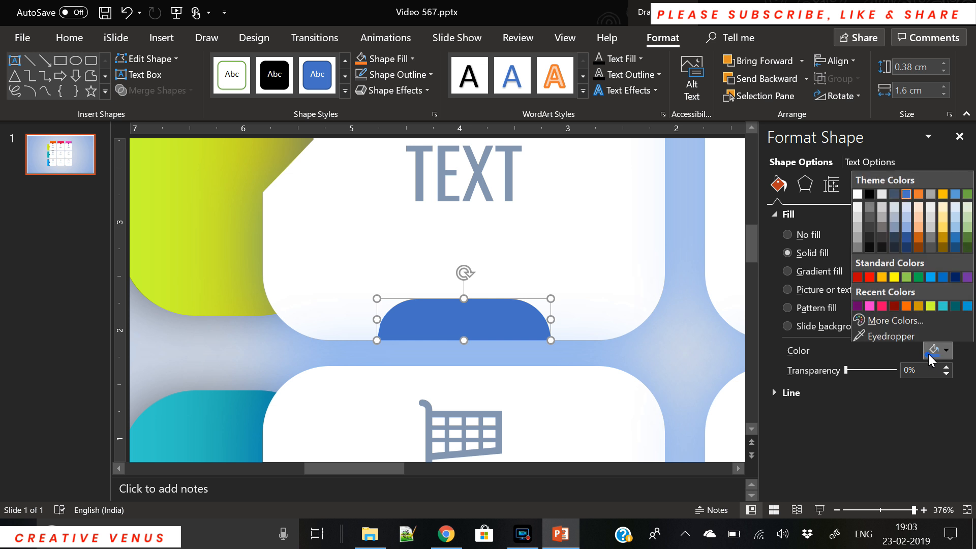
pyautogui.click(860, 201)
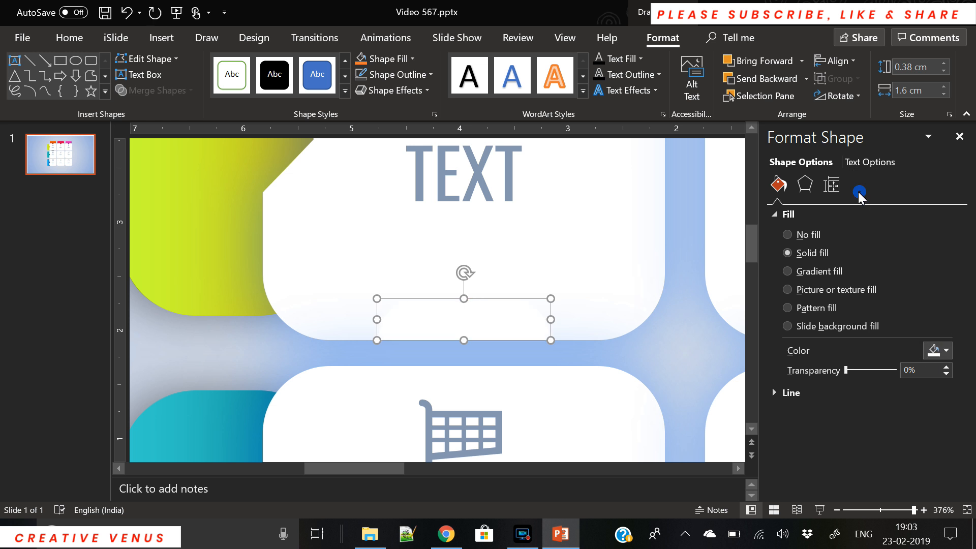
# Give the cap a linear gradient fill and eyedrop the lime tab colour for its first stop
pyautogui.click(809, 271)
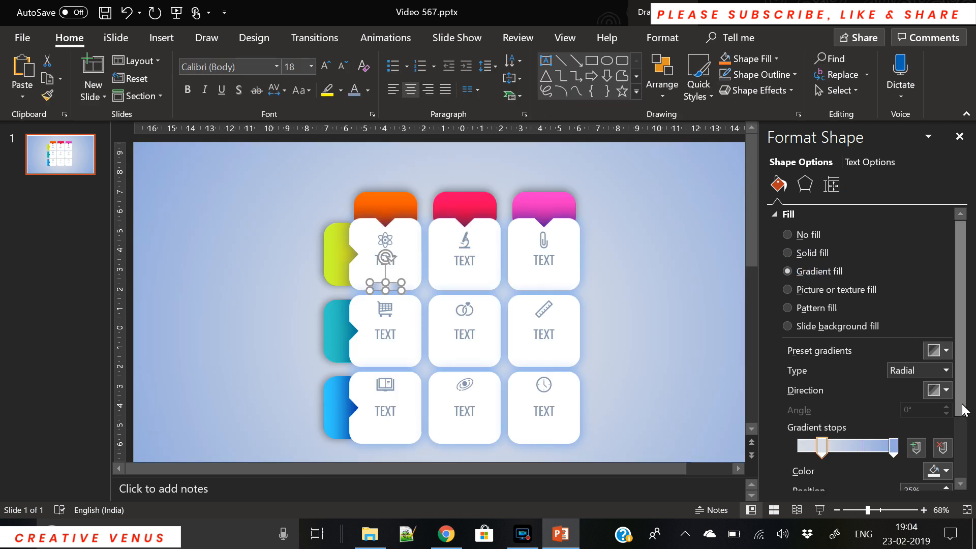
pyautogui.click(948, 368)
pyautogui.click(906, 386)
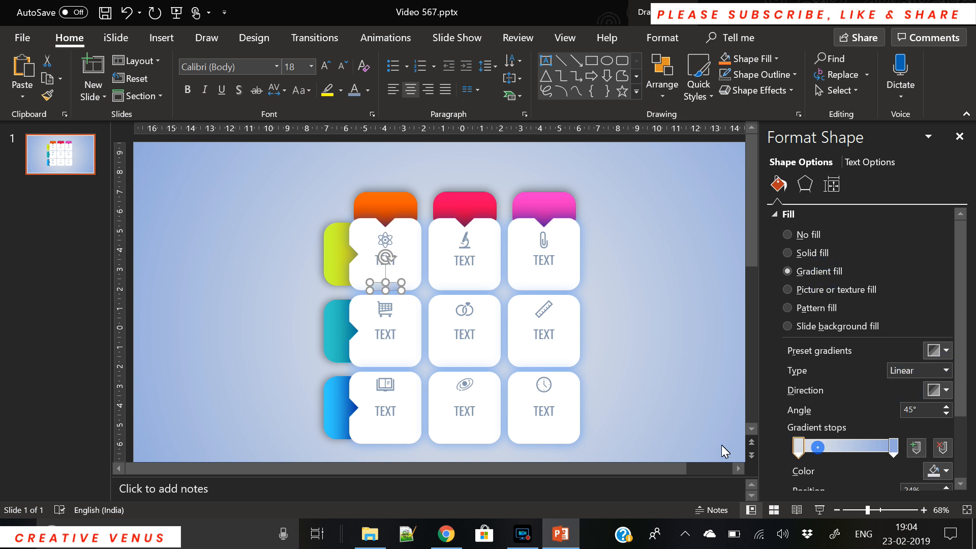
pyautogui.moveTo(817, 447); pyautogui.dragTo(799, 448)
pyautogui.click(945, 471)
pyautogui.click(908, 464)
pyautogui.click(326, 252)
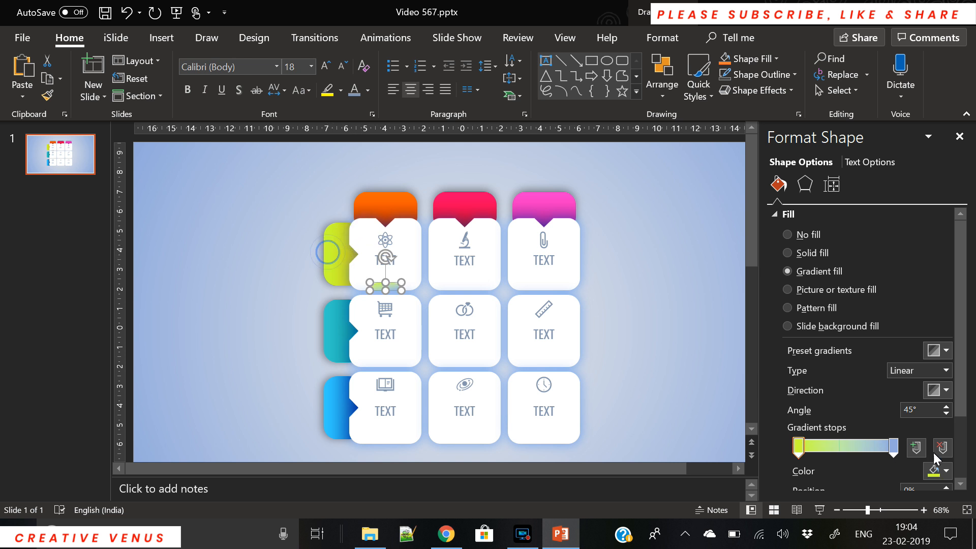
# Eyedrop the orange tab colour for the last stop and set the direction to 0° left-to-right
pyautogui.click(893, 448)
pyautogui.click(946, 471)
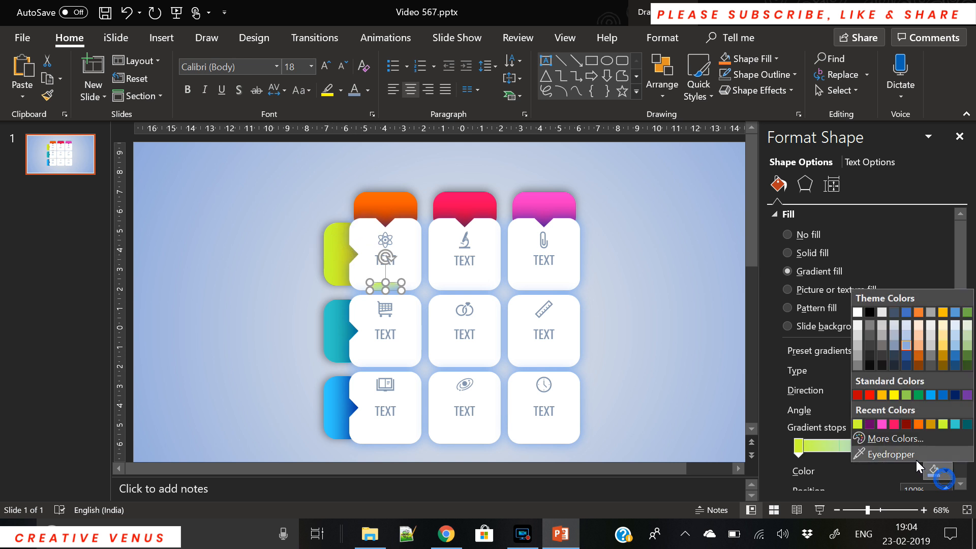
pyautogui.click(888, 453)
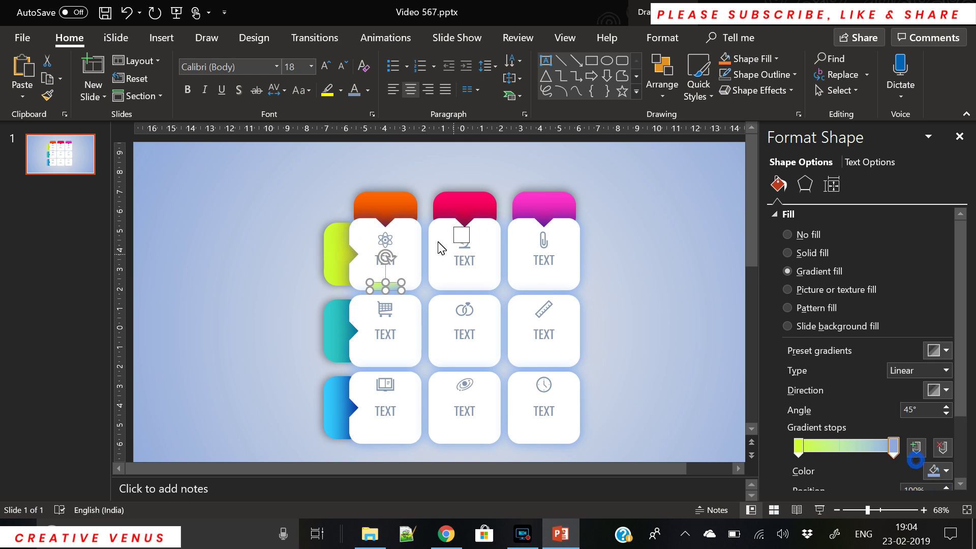
pyautogui.click(409, 204)
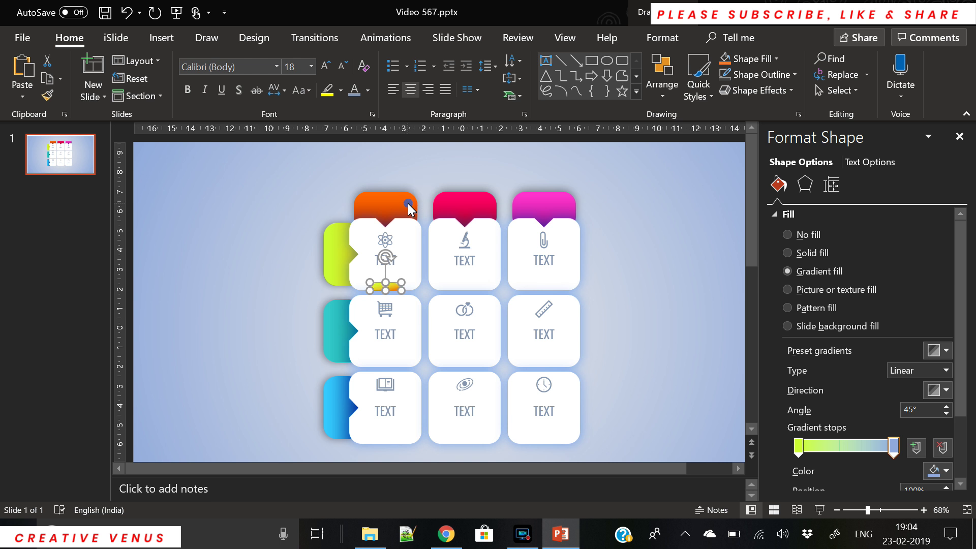
pyautogui.click(945, 390)
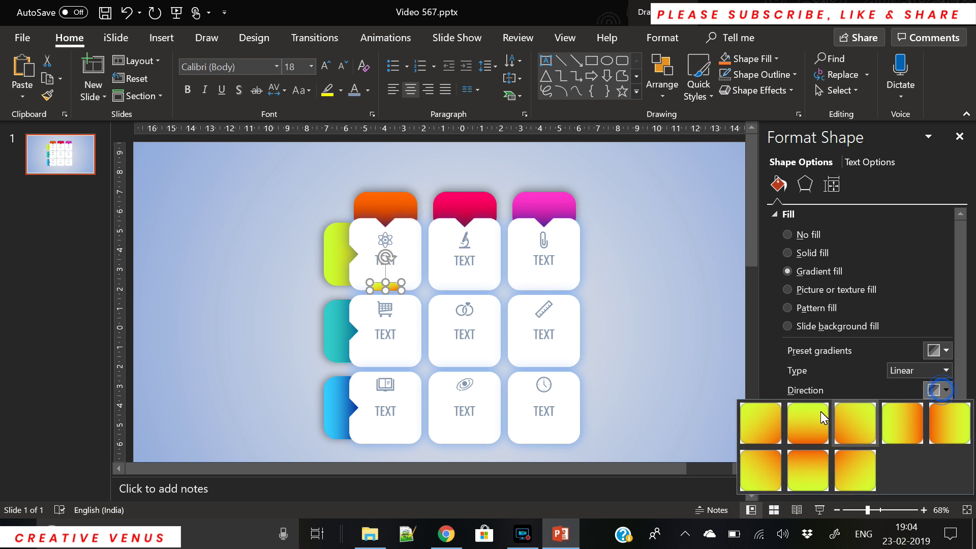
pyautogui.click(913, 430)
# Copy the gradient cap and paste a duplicate
pyautogui.click(664, 288)
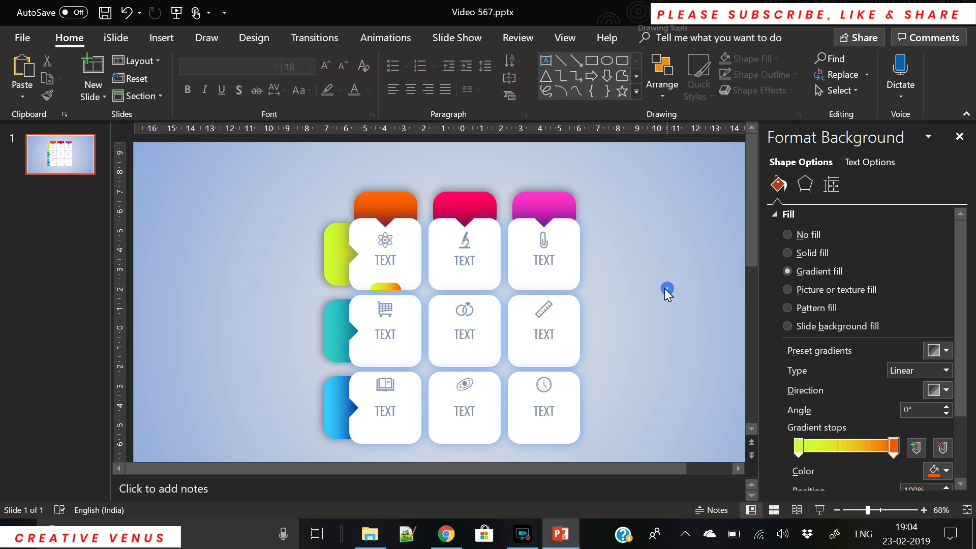
pyautogui.click(389, 291)
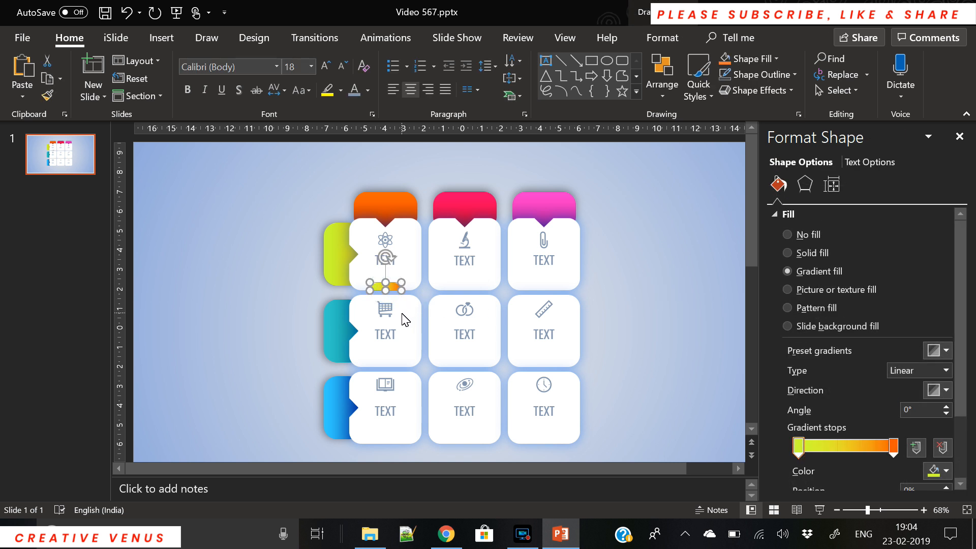
pyautogui.hotkey('ctrl', 'c')
pyautogui.hotkey('ctrl', 'v')
# Place gradient caps under the second and third top-row cards, pasting a copy as needed
pyautogui.moveTo(397, 293); pyautogui.dragTo(472, 293)
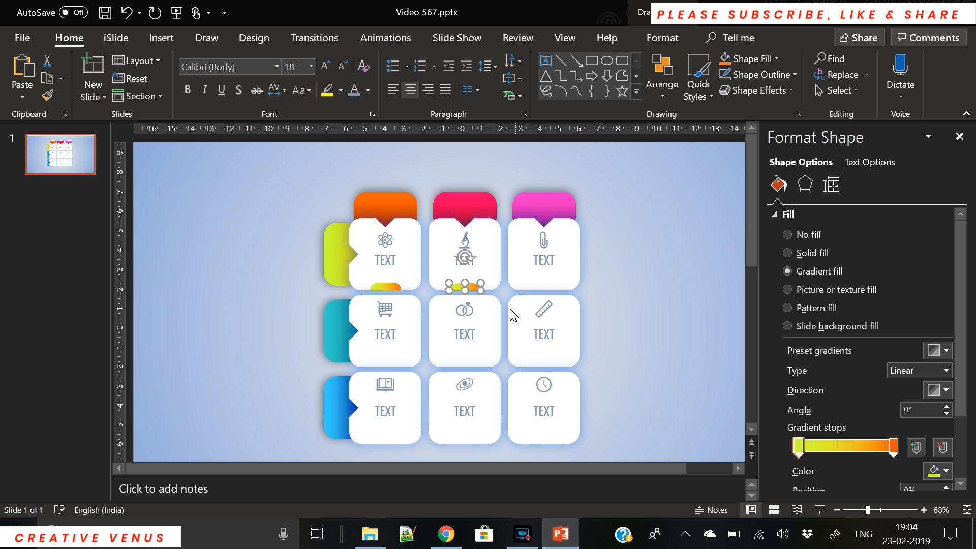
pyautogui.hotkey('ctrl', 'v')
pyautogui.moveTo(484, 298); pyautogui.dragTo(555, 291)
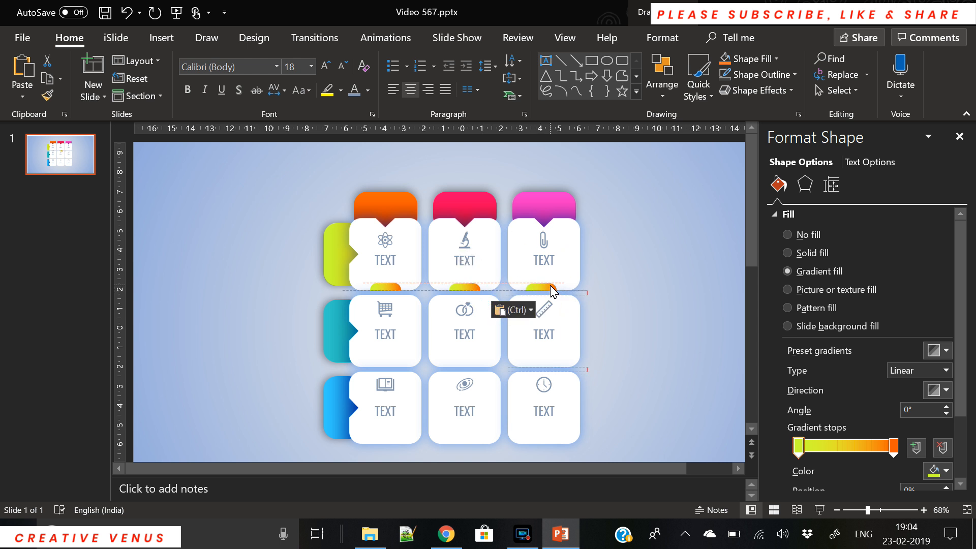
pyautogui.moveTo(554, 292); pyautogui.dragTo(556, 290)
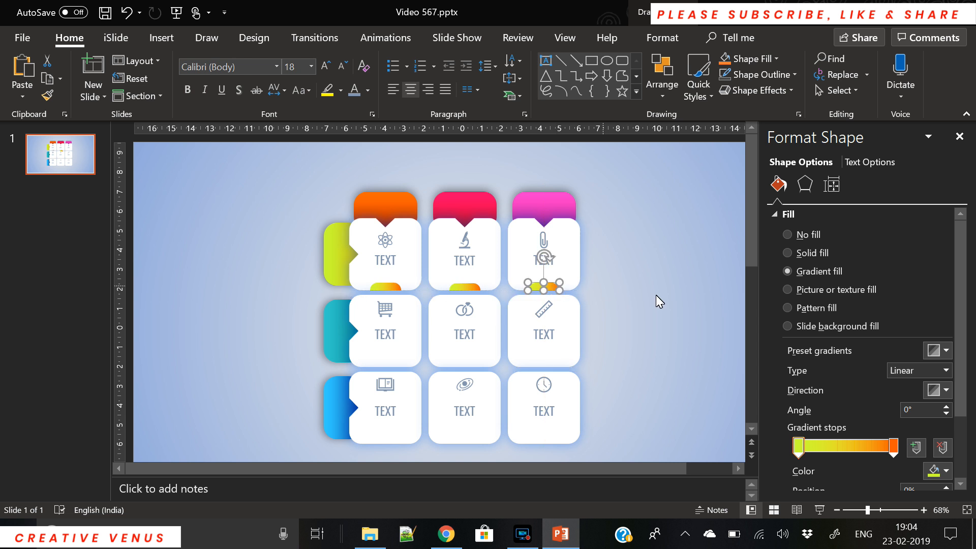
pyautogui.moveTo(868, 509); pyautogui.dragTo(896, 510)
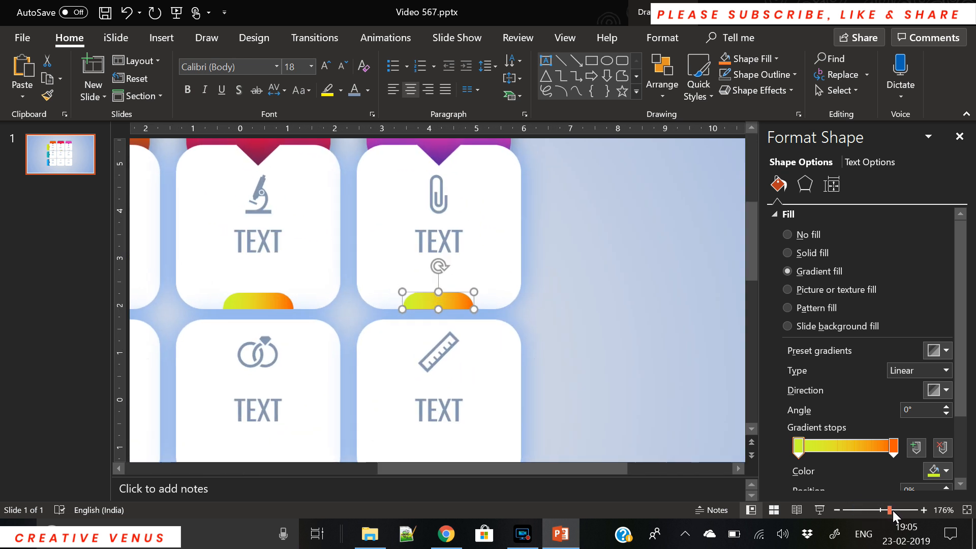
pyautogui.scroll(-1, 638, 353)
pyautogui.scroll(-2, 488, 288)
pyautogui.scroll(-2, 473, 260)
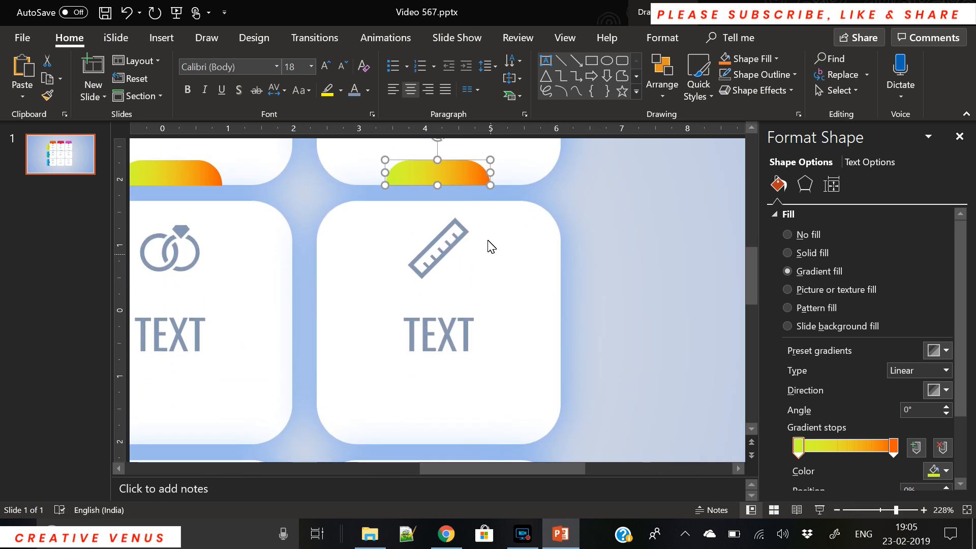
# Paste another cap onto the ruler card's bottom edge and fit the slide back into view
pyautogui.hotkey('ctrl', 'v')
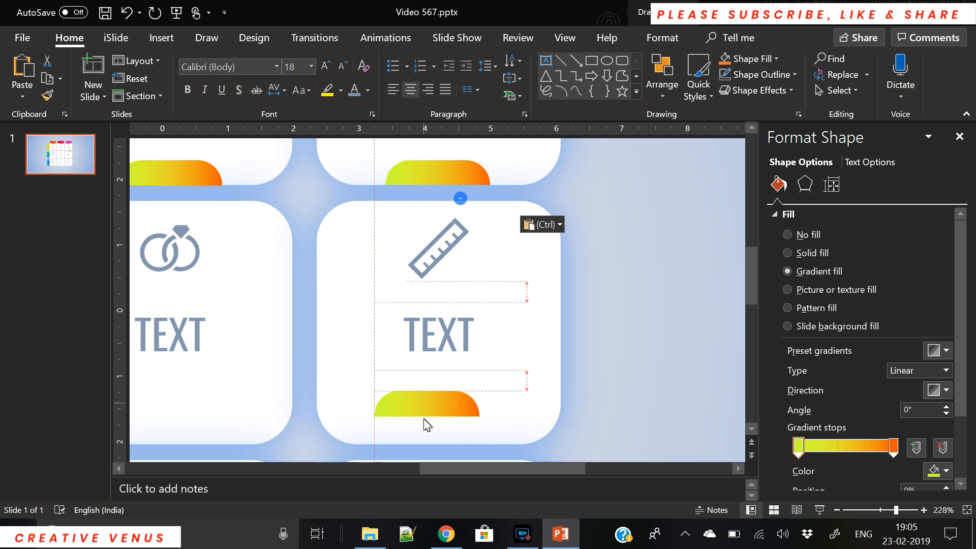
pyautogui.moveTo(465, 201); pyautogui.dragTo(434, 428)
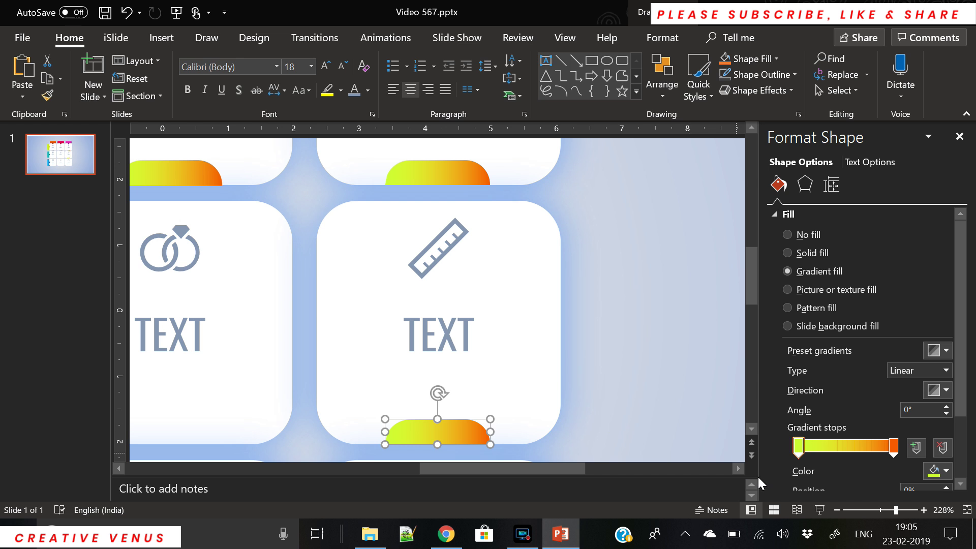
pyautogui.click(864, 509)
# Eyedrop the red and pink column tab colours into the right stops of the microscope and paperclip card bars
pyautogui.click(421, 238)
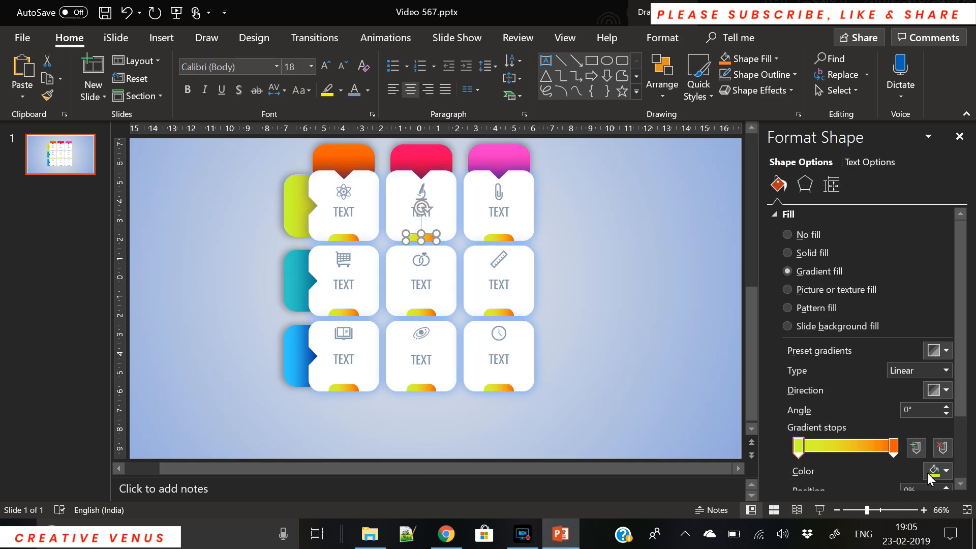
pyautogui.click(894, 449)
pyautogui.click(945, 472)
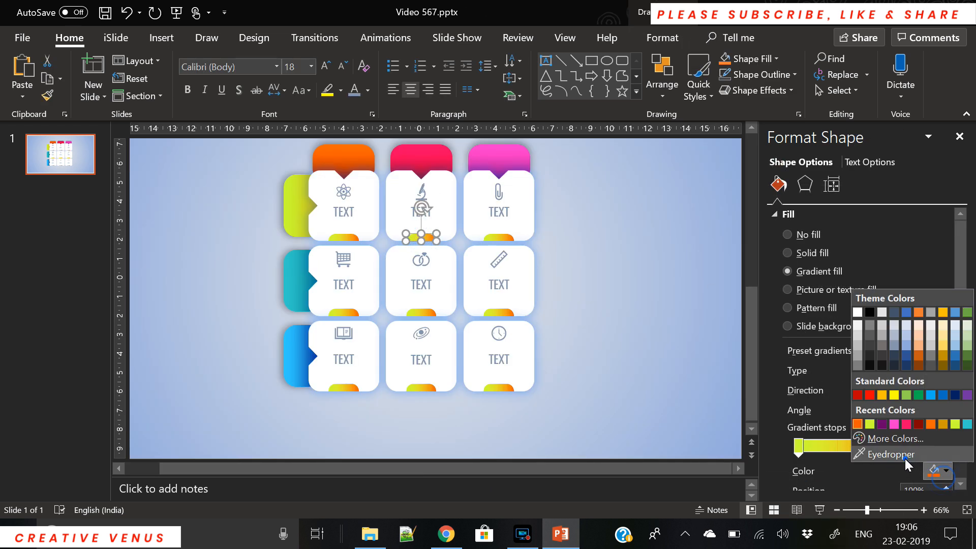
pyautogui.click(908, 456)
pyautogui.click(441, 150)
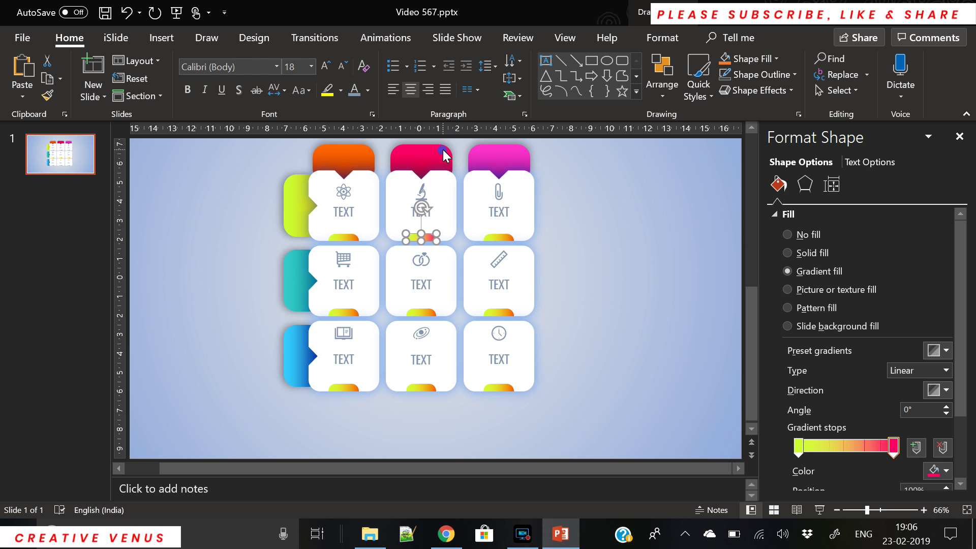
pyautogui.click(499, 239)
pyautogui.click(893, 448)
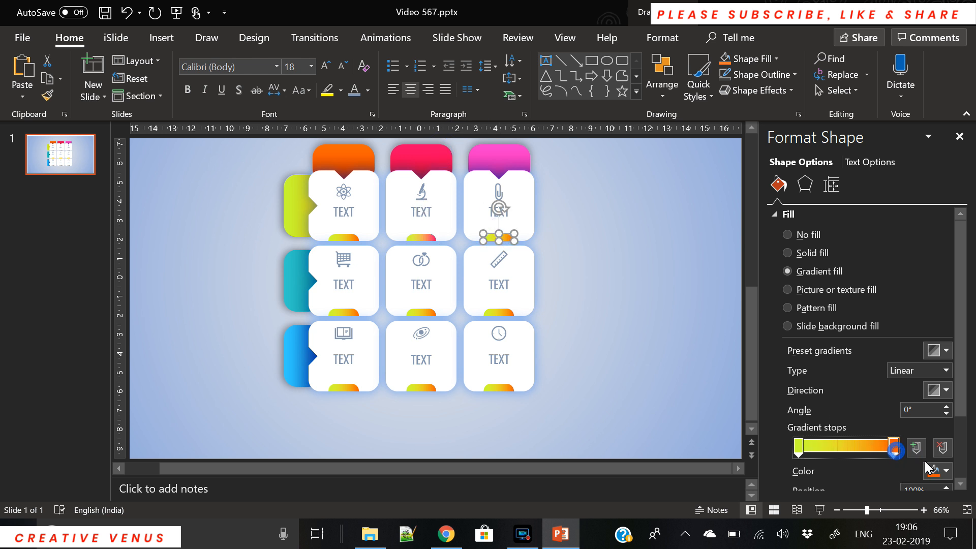
pyautogui.click(945, 471)
pyautogui.click(907, 454)
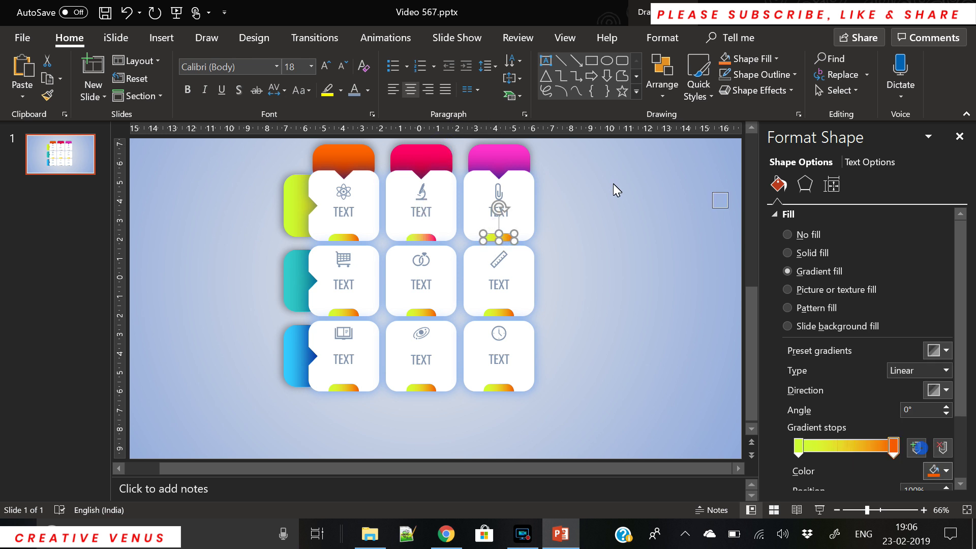
pyautogui.click(516, 147)
pyautogui.click(593, 271)
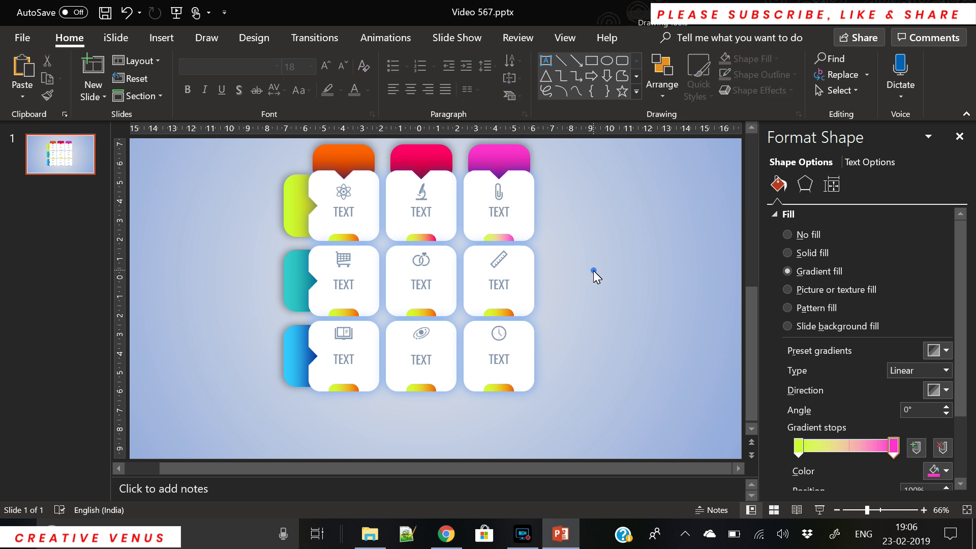
# Eyedrop the teal row tab colour into the left stop of the shopping cart card bar
pyautogui.click(344, 312)
pyautogui.click(946, 472)
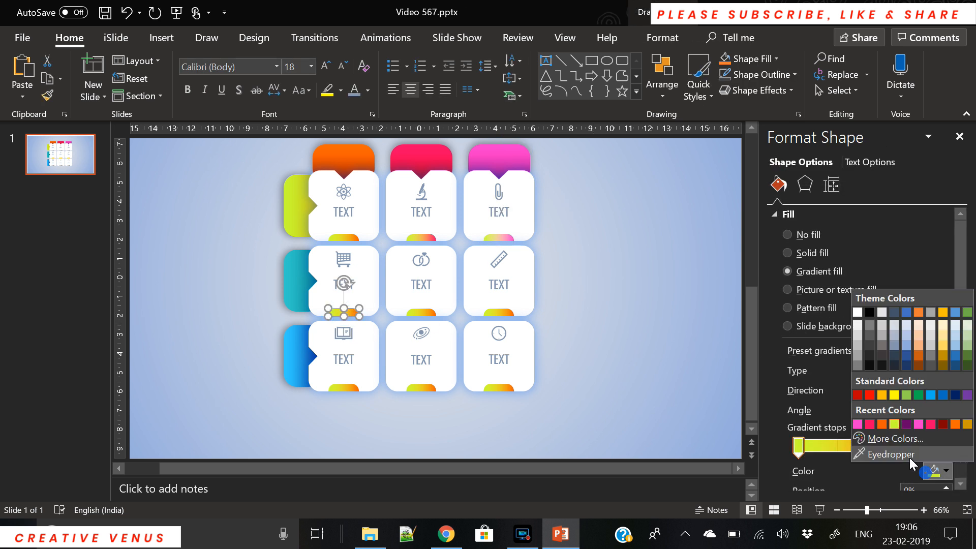
pyautogui.click(909, 456)
pyautogui.click(285, 268)
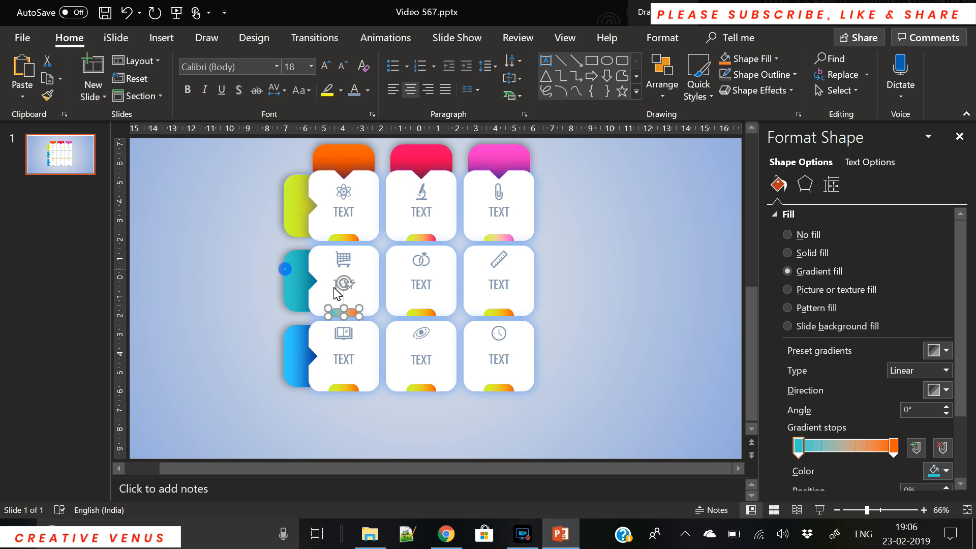
pyautogui.click(892, 447)
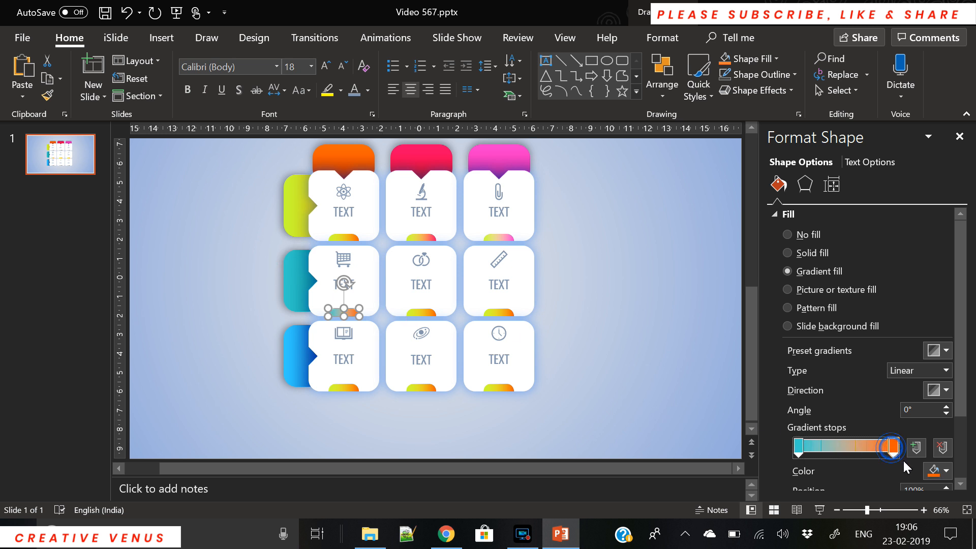
# Make the rings card bar a teal-to-red gradient by sampling its row and column tabs
pyautogui.click(422, 312)
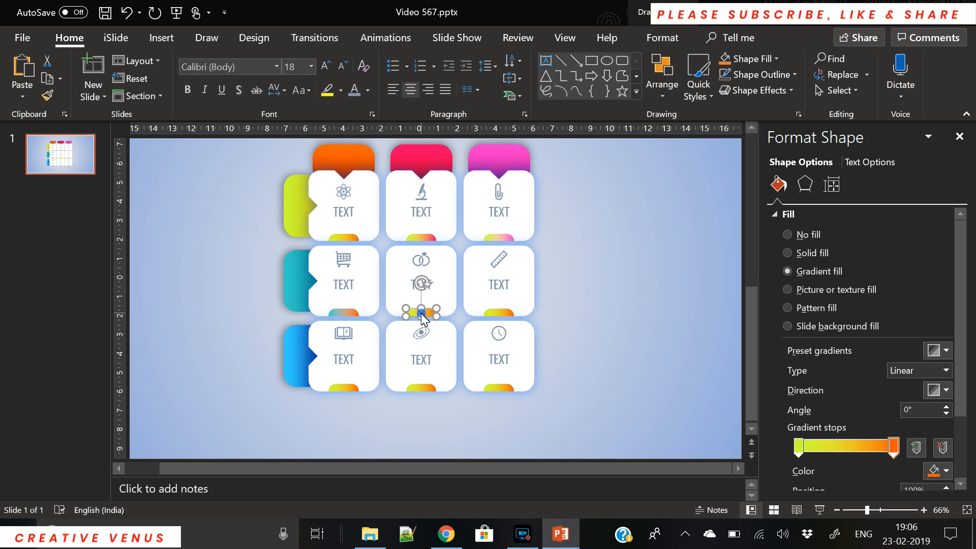
pyautogui.click(799, 454)
pyautogui.scroll(-3, 838, 381)
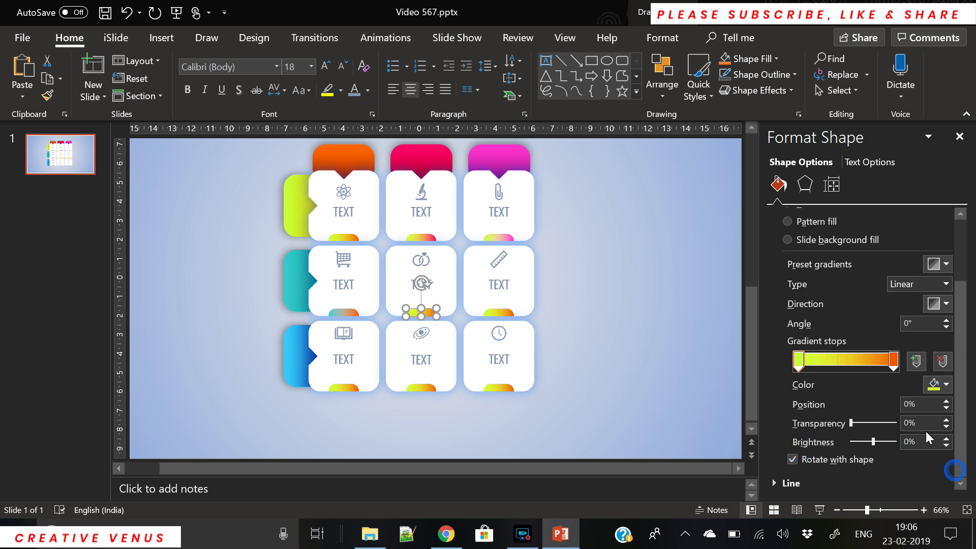
pyautogui.click(939, 386)
pyautogui.click(887, 370)
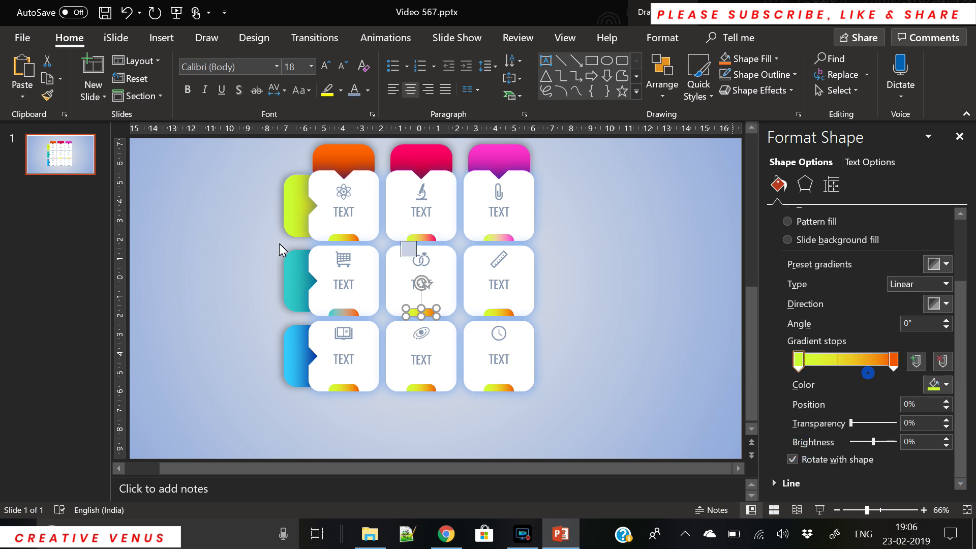
pyautogui.click(290, 277)
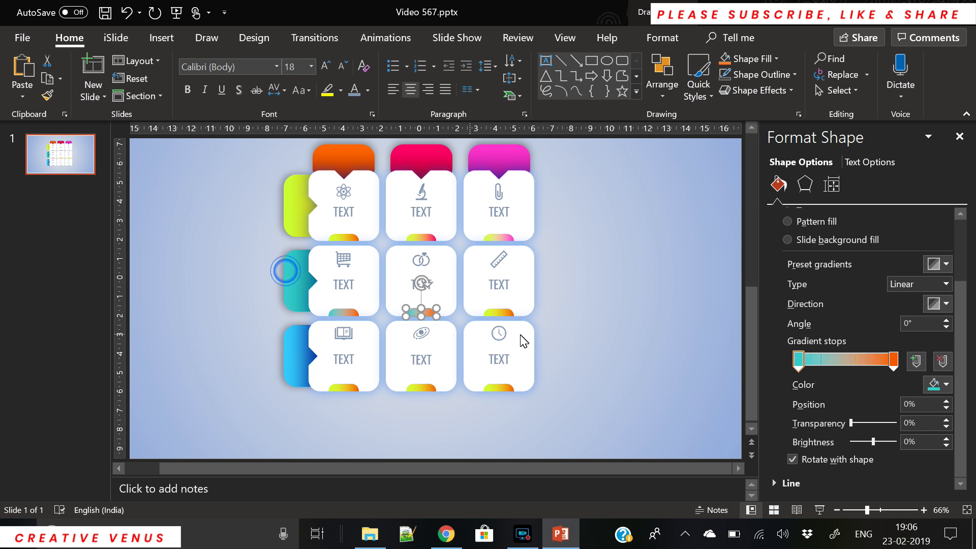
pyautogui.click(893, 360)
pyautogui.click(940, 384)
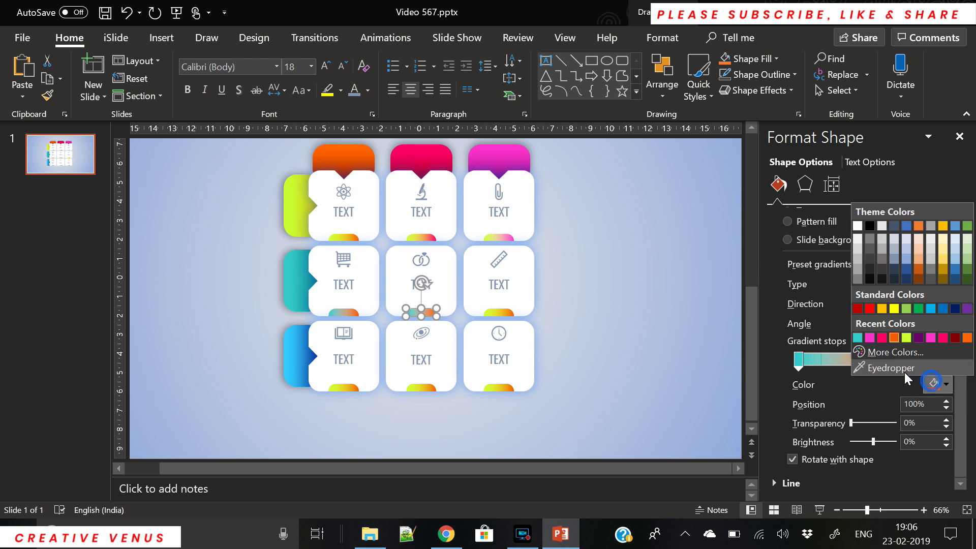
pyautogui.click(442, 152)
# Eyedrop the teal row tab colour into the left stop of the ruler card bar
pyautogui.click(499, 311)
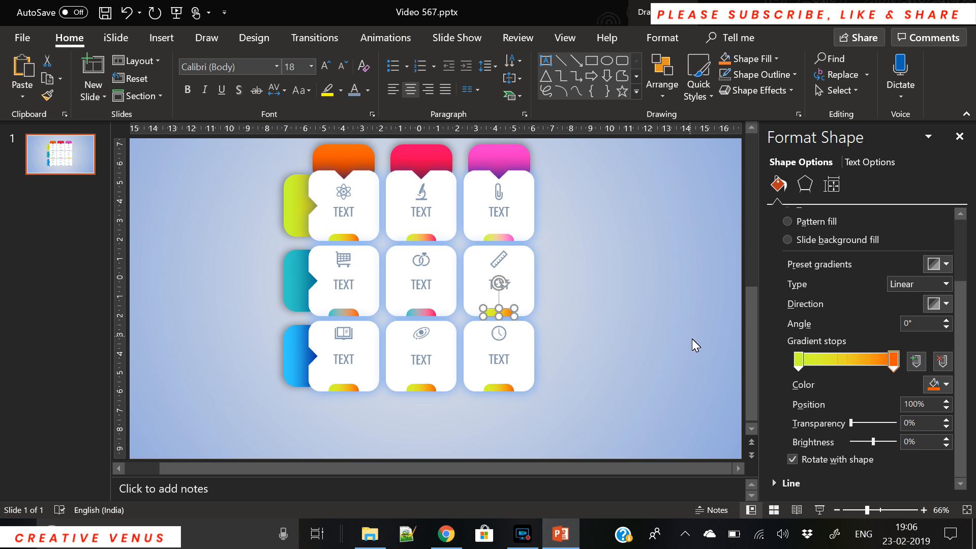
pyautogui.click(799, 361)
pyautogui.click(937, 384)
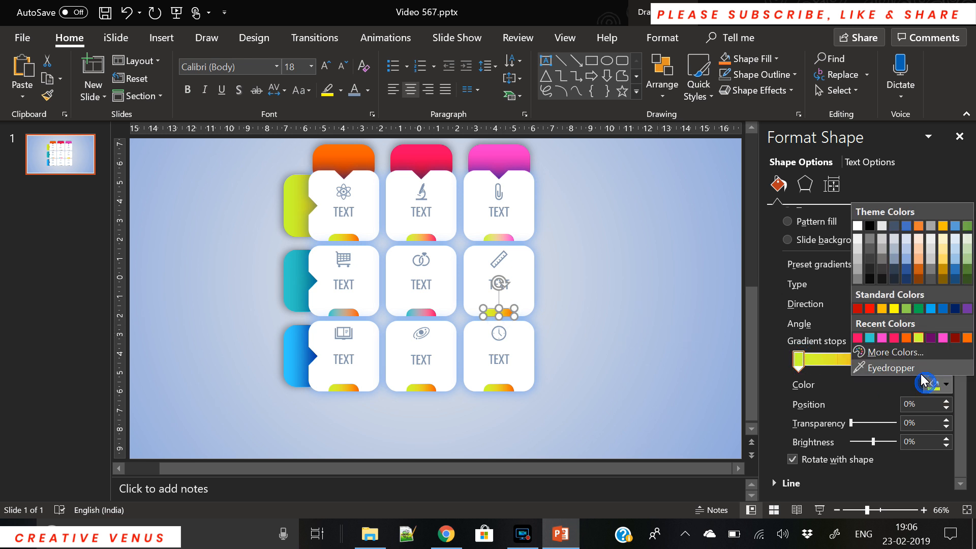
pyautogui.click(891, 368)
pyautogui.click(289, 284)
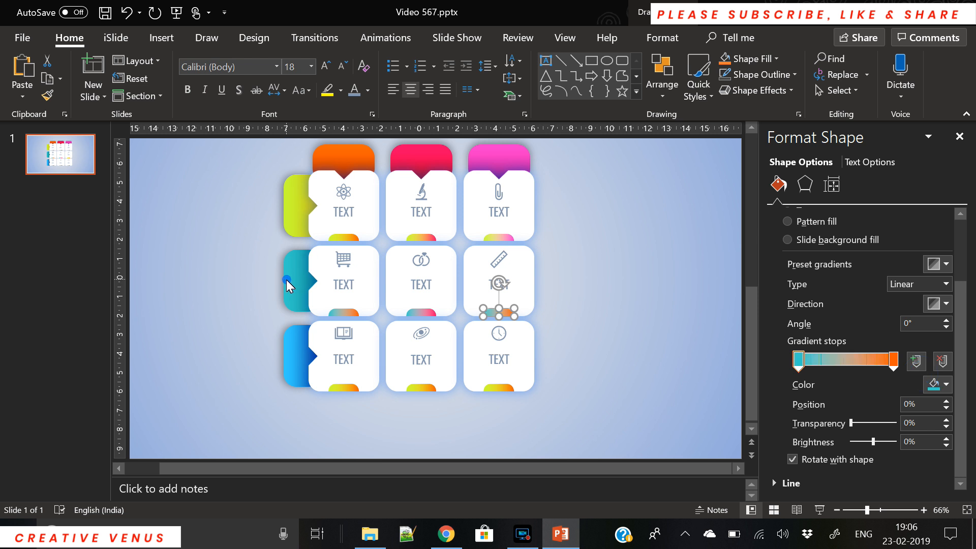
# Add a MATRIX text box over the orange header tab in Oswald Light
pyautogui.click(160, 38)
pyautogui.click(655, 76)
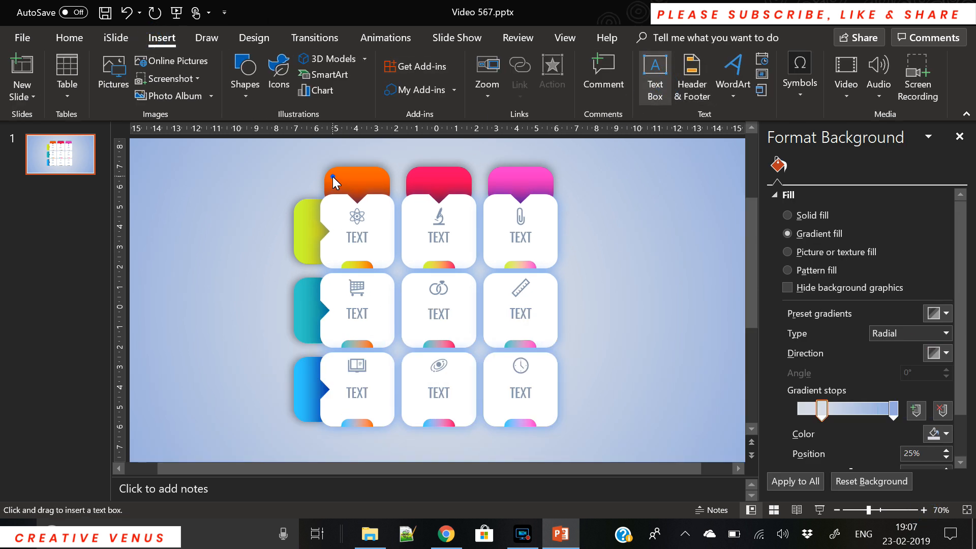
pyautogui.moveTo(333, 177); pyautogui.dragTo(389, 197)
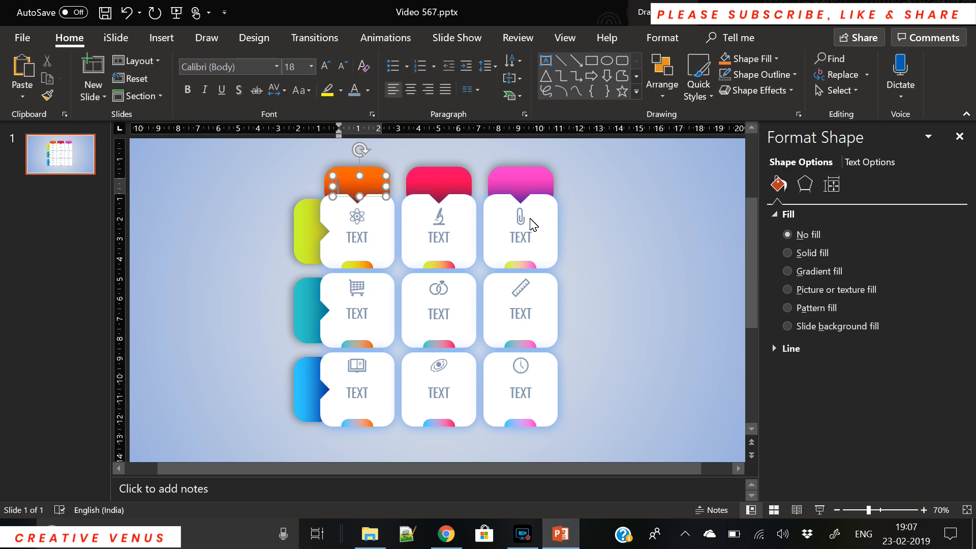
pyautogui.write('MATRIX')
pyautogui.hotkey('ctrl', 'a')
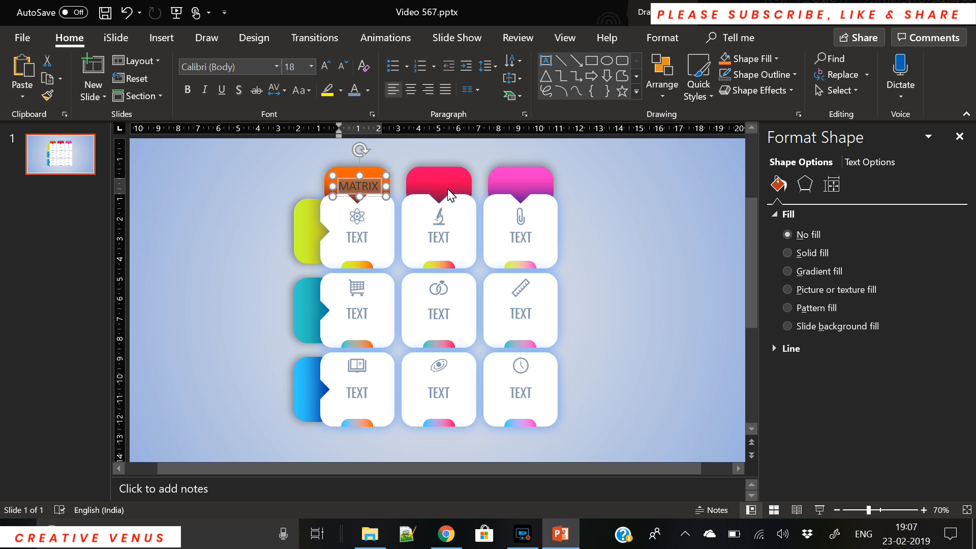
pyautogui.click(214, 67)
pyautogui.write('Oswald Light')
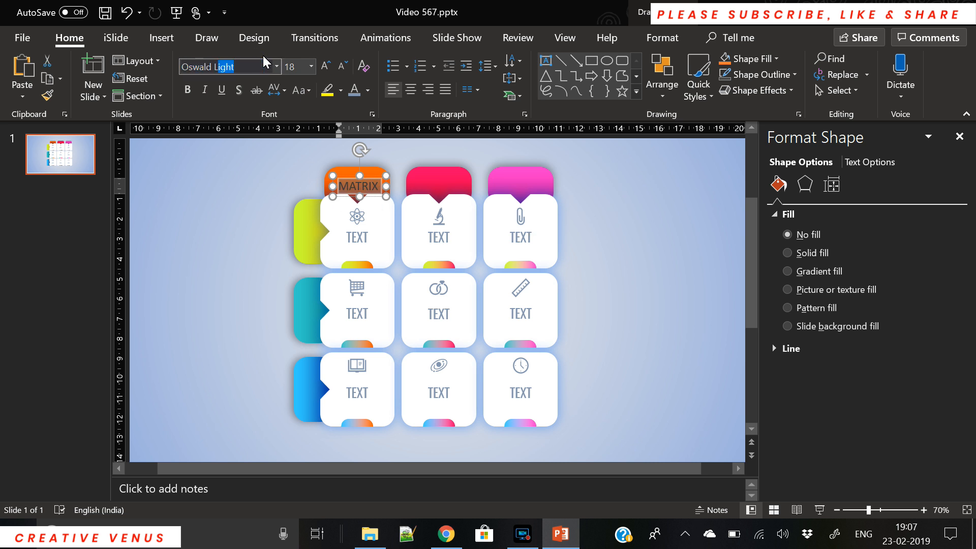
pyautogui.press('Return')
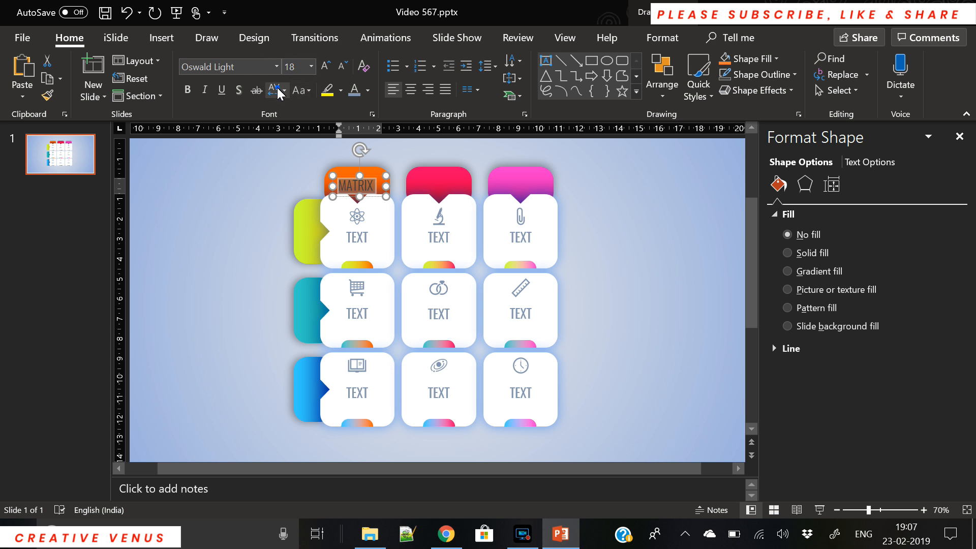
# Make MATRIX size 11, Loose spacing, white and centred, then copy the text box
pyautogui.click(276, 91)
pyautogui.click(293, 155)
pyautogui.click(345, 66)
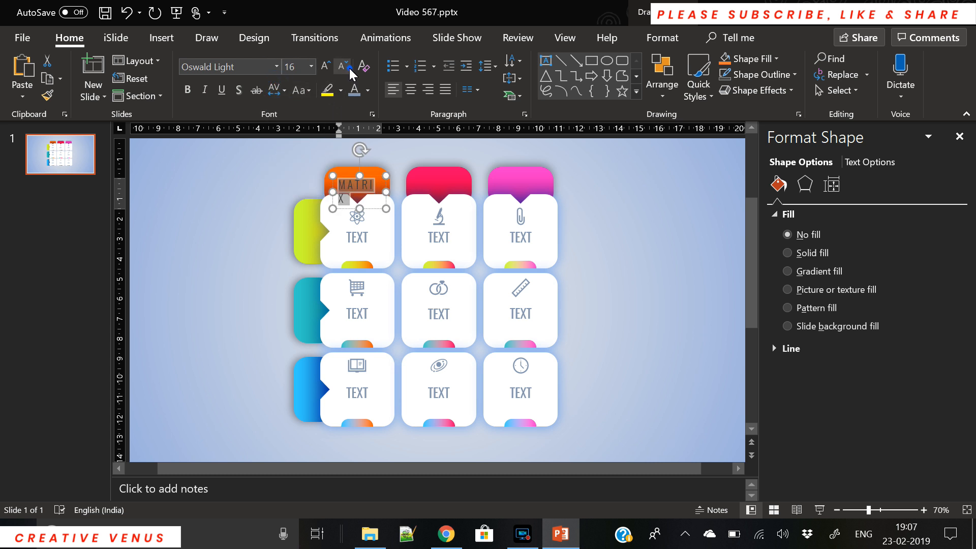
pyautogui.click(345, 66)
pyautogui.click(367, 91)
pyautogui.click(355, 116)
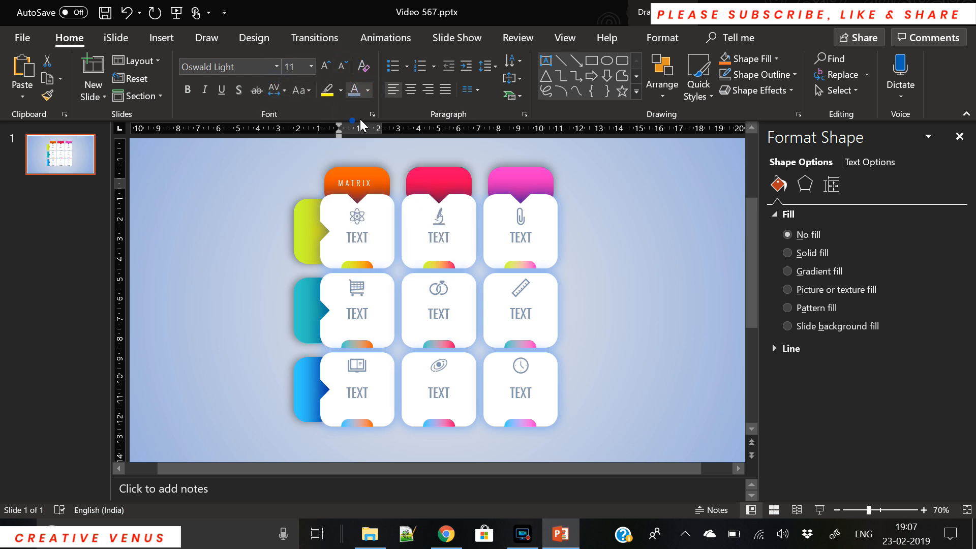
pyautogui.click(410, 90)
pyautogui.click(367, 184)
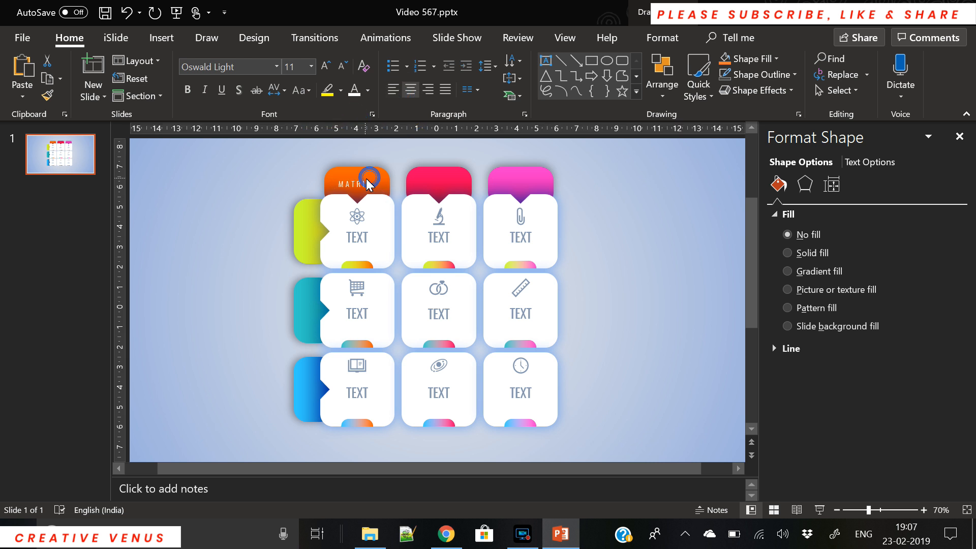
pyautogui.click(367, 182)
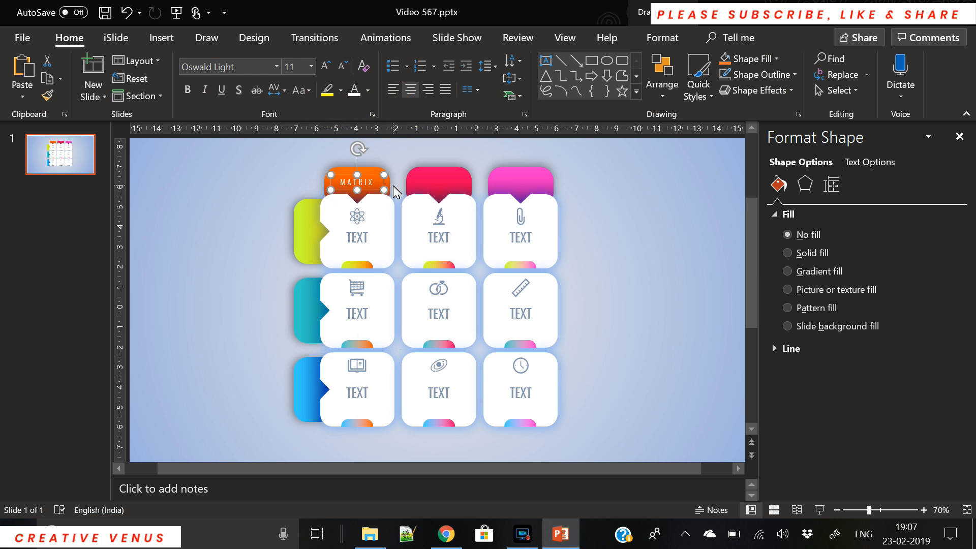
pyautogui.hotkey('ctrl', 'c')
# Paste a MATRIX label onto the red header tab and nudge it level with the orange one
pyautogui.hotkey('ctrl', 'v')
pyautogui.moveTo(375, 185); pyautogui.dragTo(451, 176)
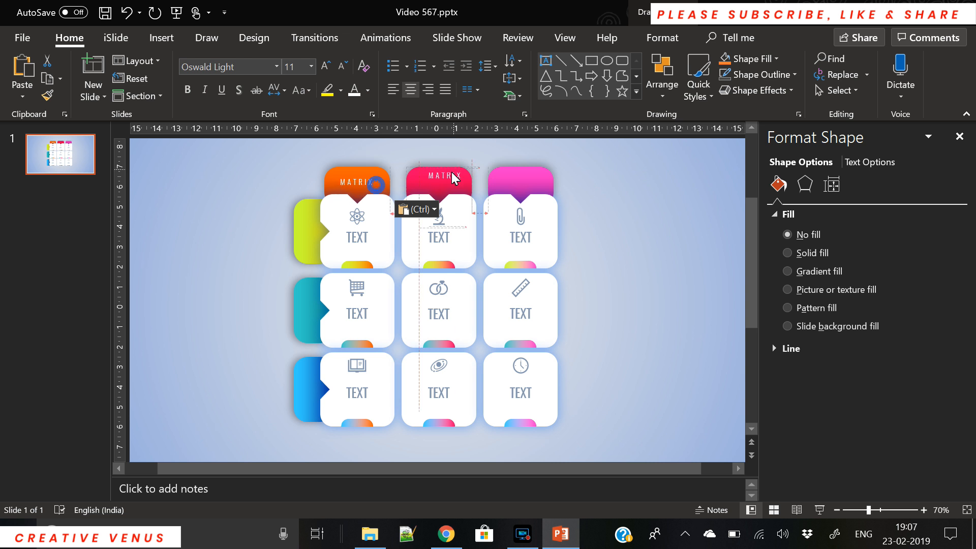
pyautogui.press('Down')
pyautogui.press('Left')
pyautogui.press('Left')
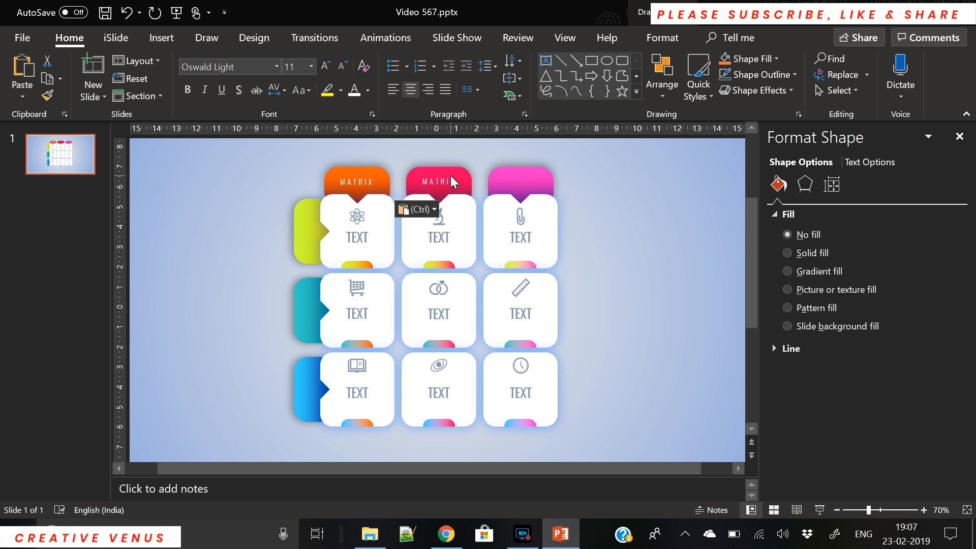
pyautogui.press('Right')
# Paste a MATRIX label onto the magenta tab, then copy the orange label again for the rows
pyautogui.hotkey('ctrl', 'v')
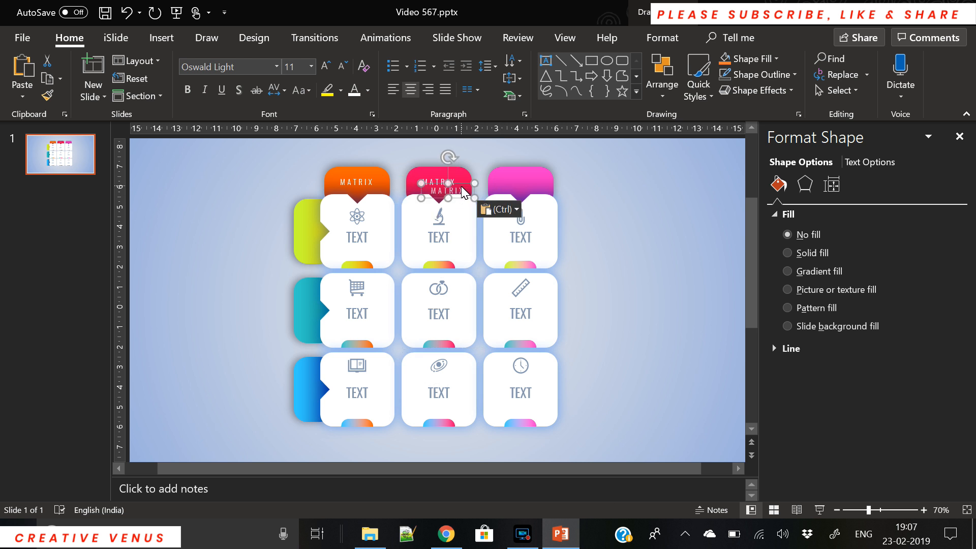
pyautogui.moveTo(464, 191); pyautogui.dragTo(536, 176)
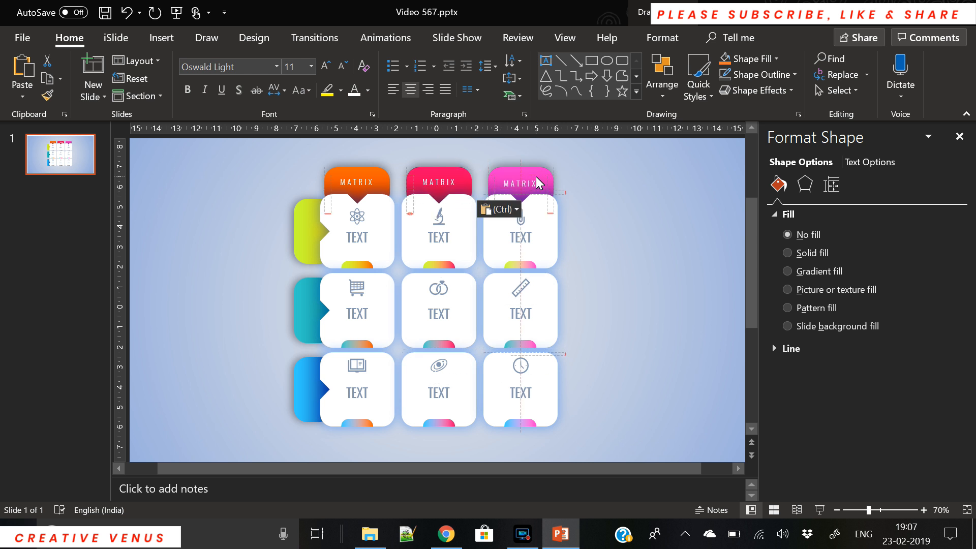
pyautogui.click(603, 194)
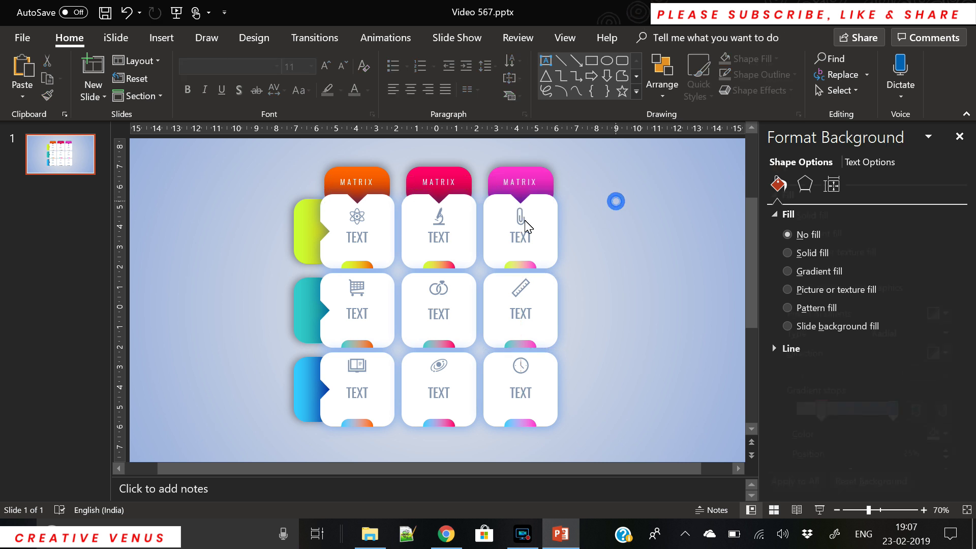
pyautogui.click(359, 189)
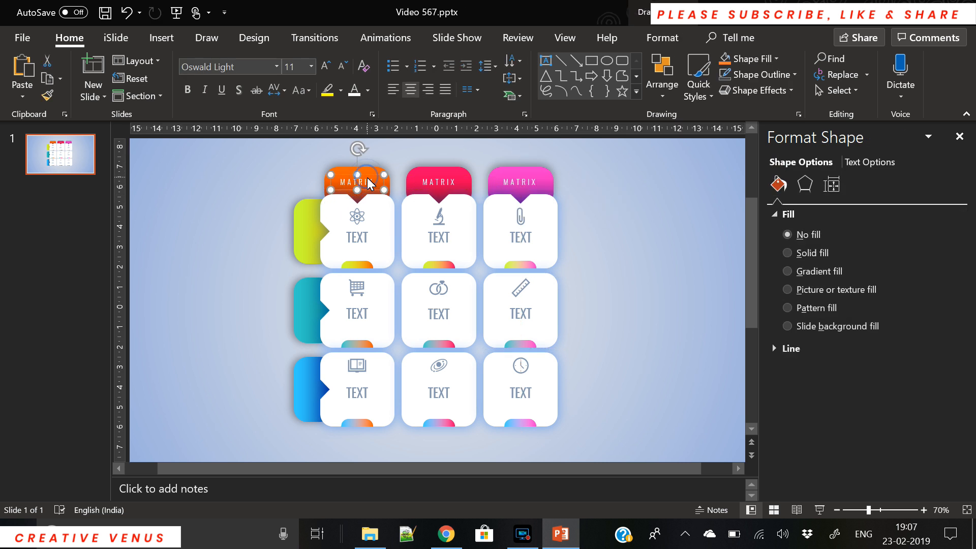
pyautogui.hotkey('ctrl', 'c')
pyautogui.hotkey('ctrl', 'v')
# Rotate a MATRIX copy left 90° beside the green row tab and stretch that tab across the top row
pyautogui.moveTo(378, 191); pyautogui.dragTo(251, 212)
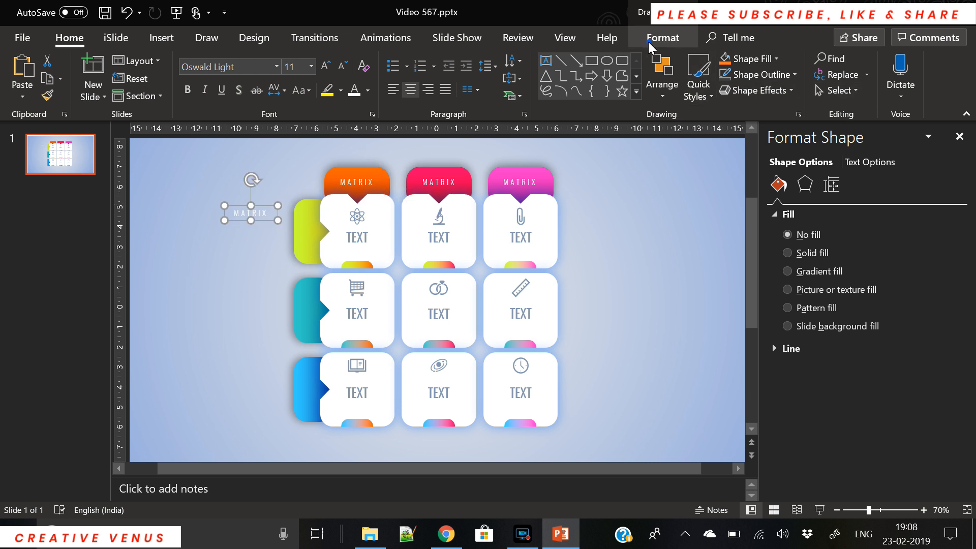
pyautogui.click(661, 38)
pyautogui.click(839, 95)
pyautogui.click(854, 130)
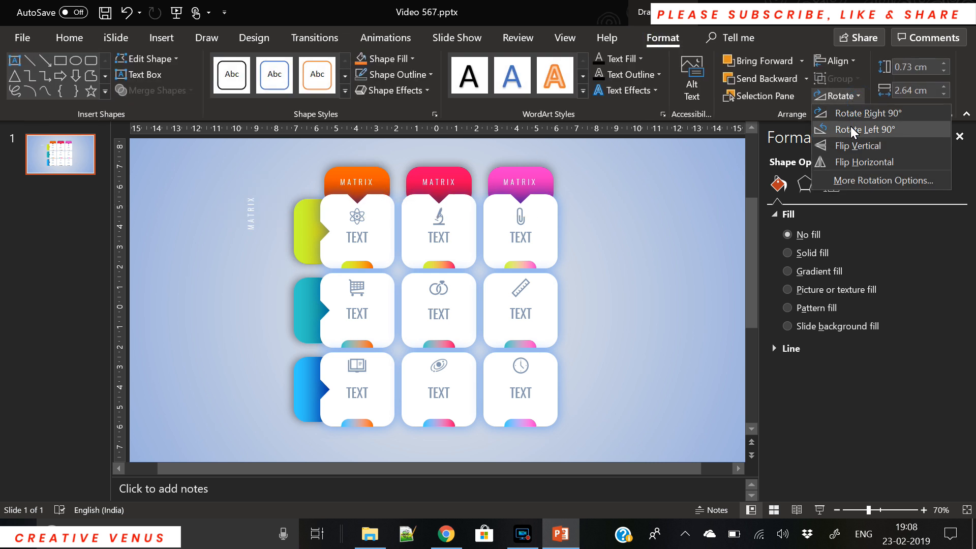
pyautogui.moveTo(258, 226)
pyautogui.mouseDown()
pyautogui.moveTo(319, 238)
pyautogui.moveTo(313, 245)
pyautogui.mouseUp()
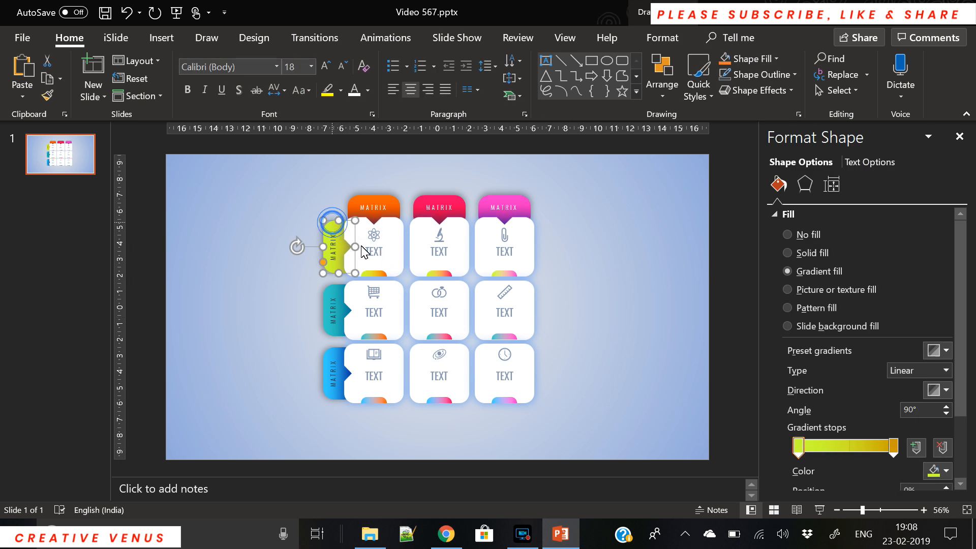
pyautogui.moveTo(356, 247); pyautogui.dragTo(540, 261)
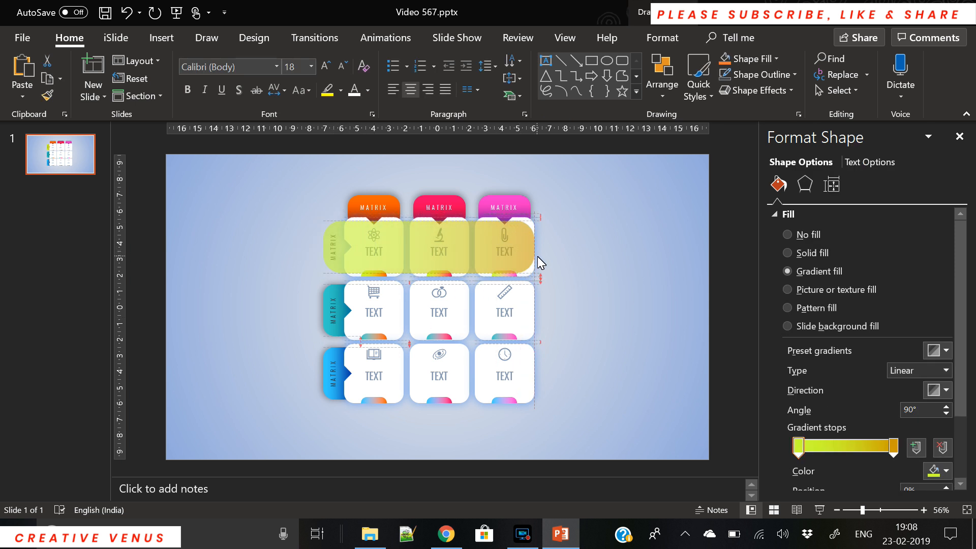
# Send the green bar to back, then stretch the teal tab across the middle row behind the cards
pyautogui.hotkey('ctrl', 'shift', '[')
pyautogui.click(608, 317)
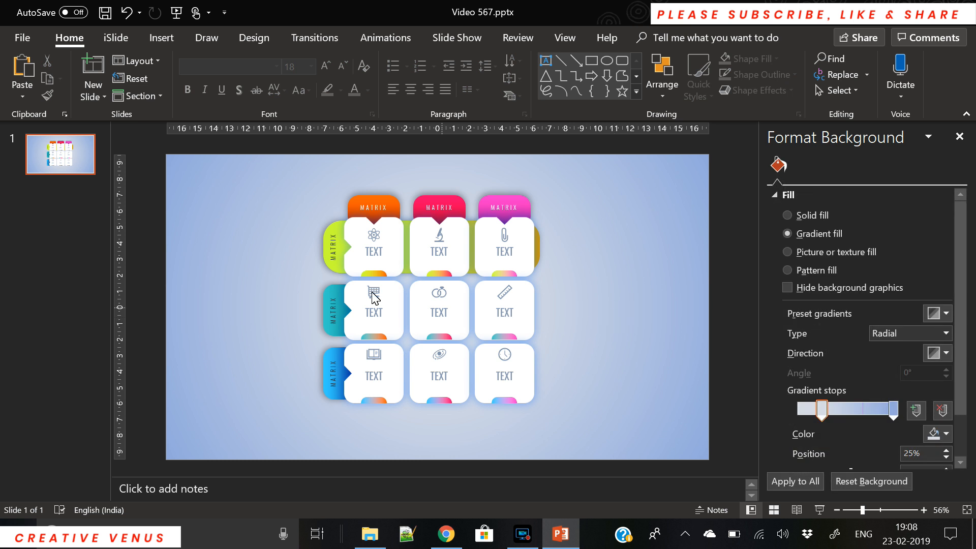
pyautogui.click(336, 309)
pyautogui.moveTo(357, 312); pyautogui.dragTo(541, 309)
pyautogui.hotkey('ctrl', 'shift', '[')
pyautogui.click(591, 335)
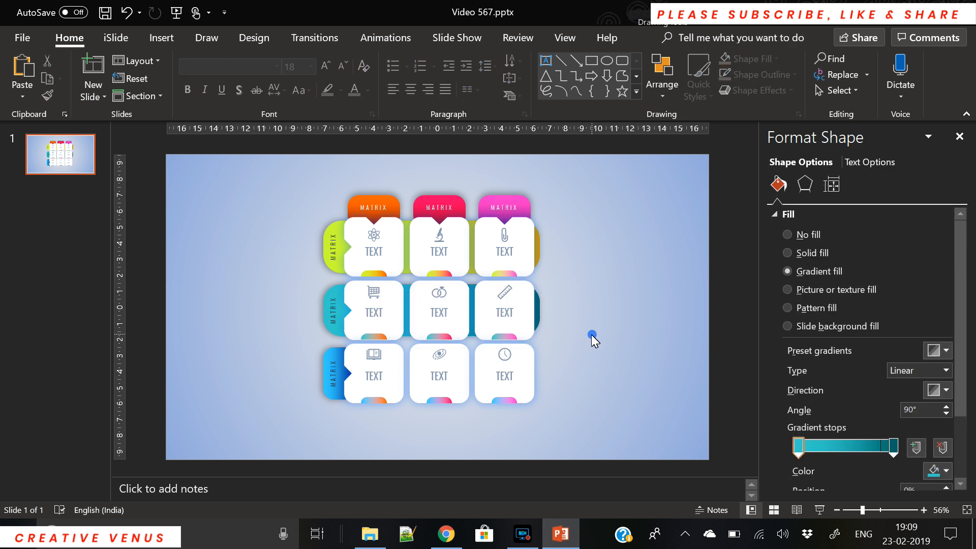
# Stretch the blue tab across the bottom row and send it behind the cards
pyautogui.click(336, 372)
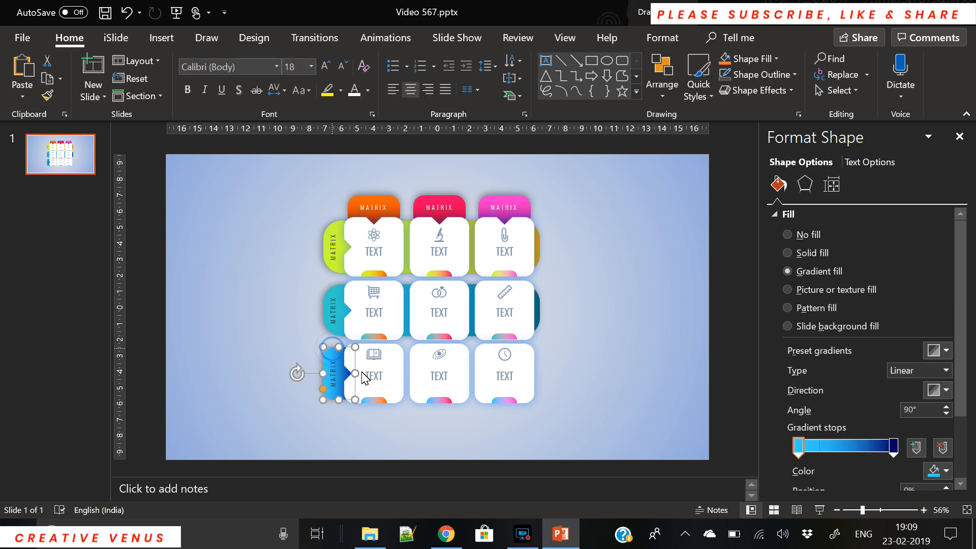
pyautogui.moveTo(356, 373); pyautogui.dragTo(539, 382)
pyautogui.hotkey('ctrl', 'shift', '[')
pyautogui.click(617, 395)
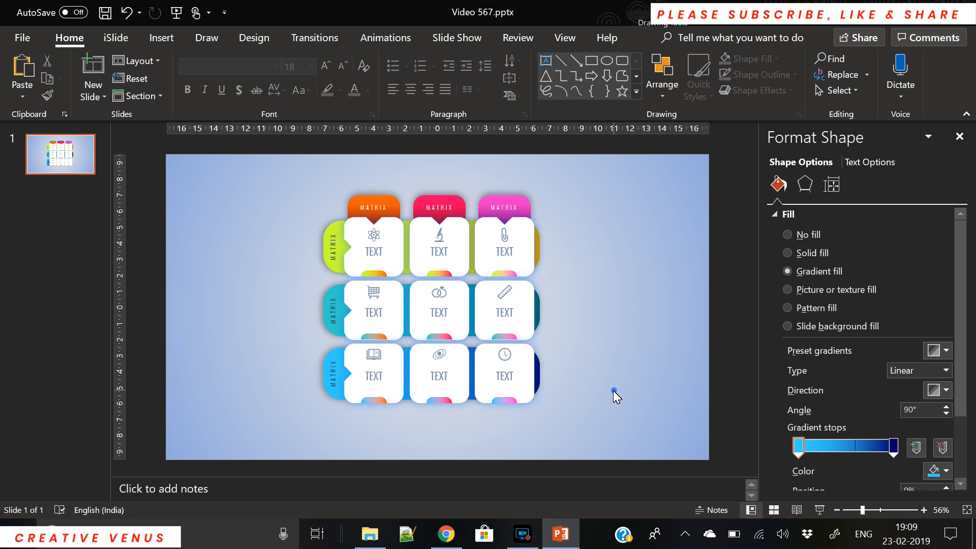
pyautogui.click(388, 202)
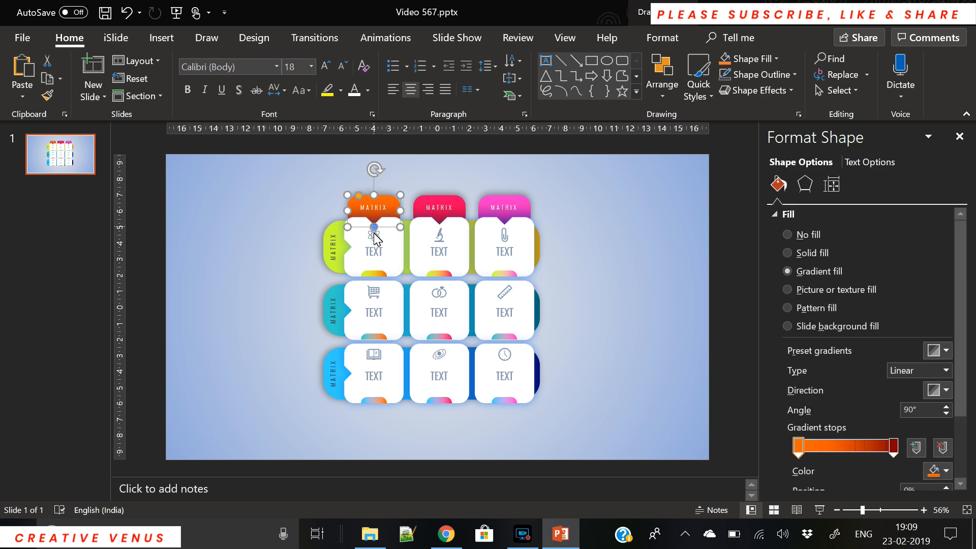
# Stretch the orange and red header tabs down their columns and send each behind the cards
pyautogui.moveTo(374, 227); pyautogui.dragTo(375, 408)
pyautogui.hotkey('ctrl', 'shift', '[')
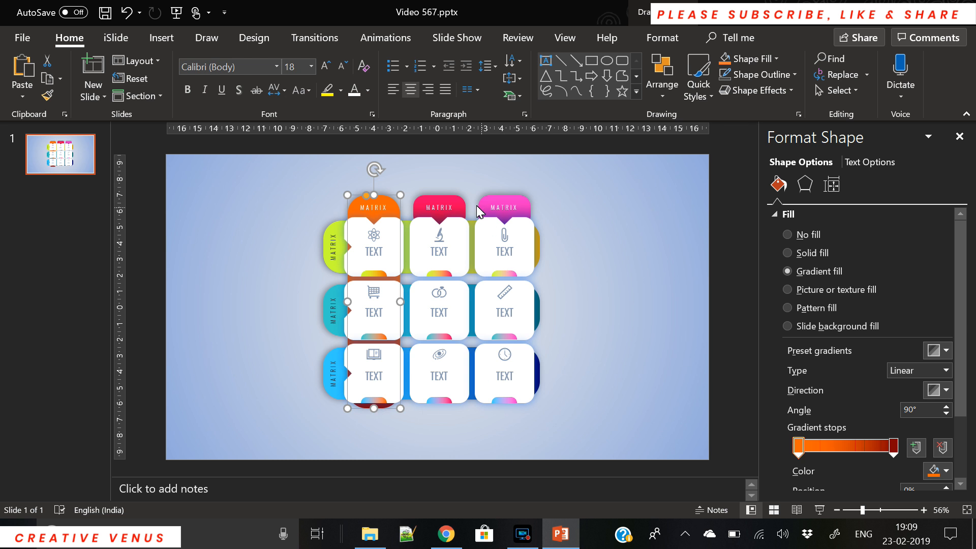
pyautogui.click(458, 204)
pyautogui.moveTo(439, 227); pyautogui.dragTo(432, 411)
pyautogui.hotkey('ctrl', 'shift', '[')
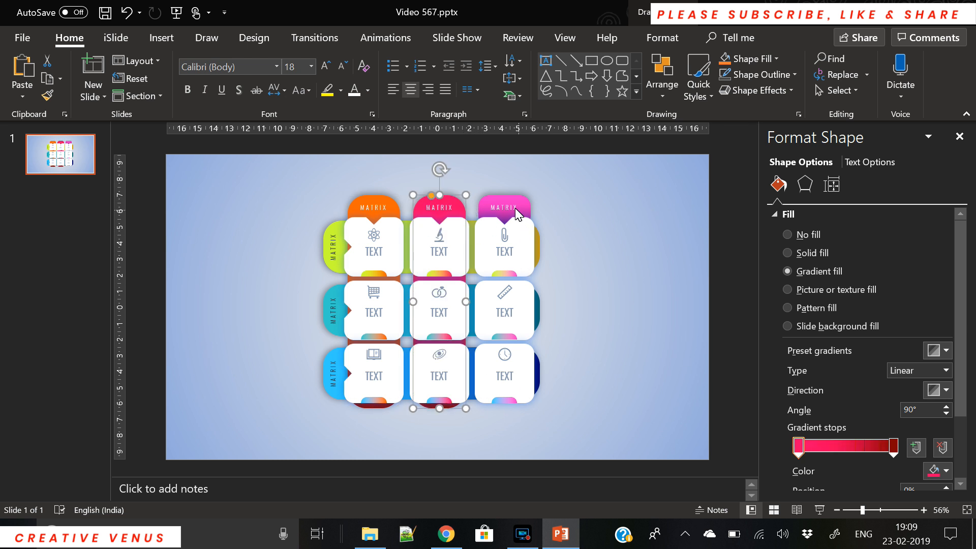
# Stretch the magenta header tab down the right column and send it behind the cards
pyautogui.click(519, 198)
pyautogui.moveTo(504, 227); pyautogui.dragTo(501, 411)
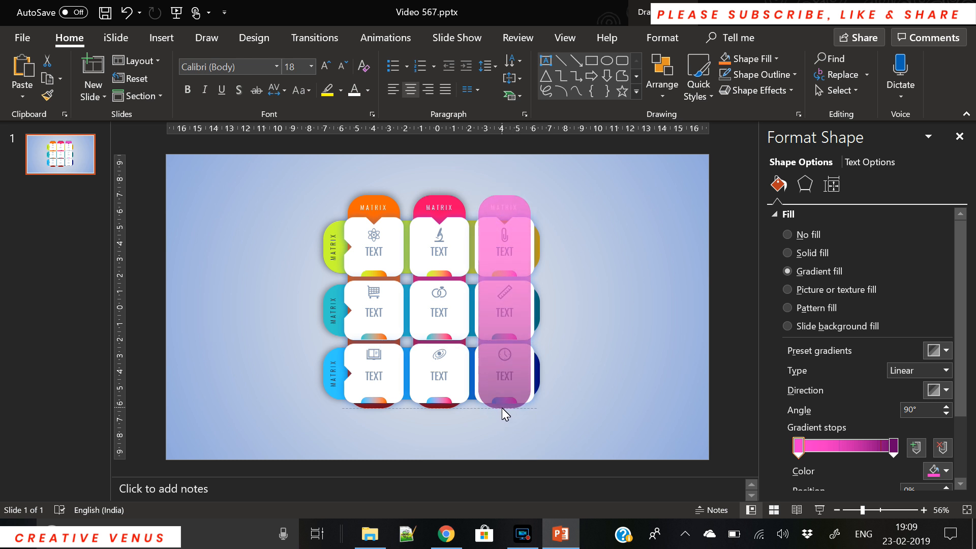
pyautogui.moveTo(501, 411); pyautogui.dragTo(502, 408)
pyautogui.hotkey('ctrl', 'shift', '[')
pyautogui.click(633, 320)
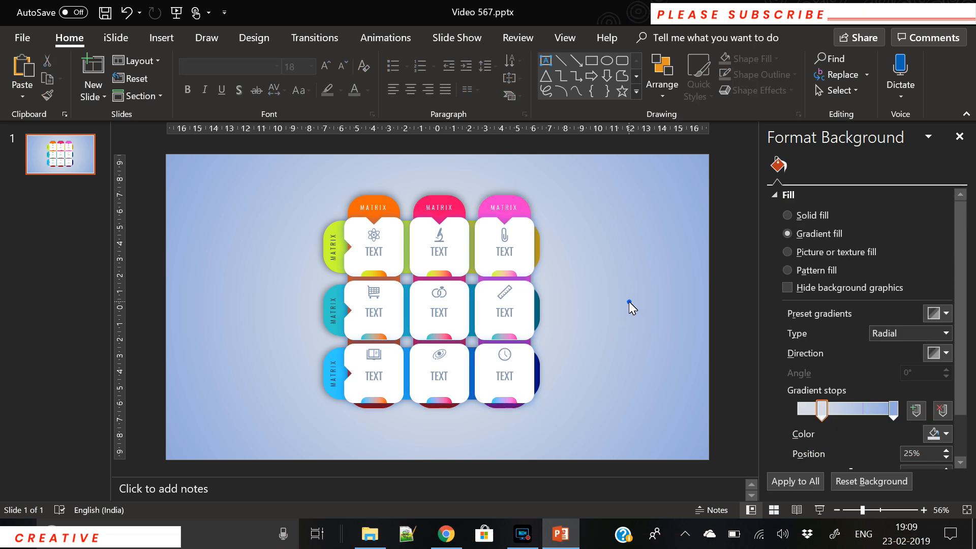